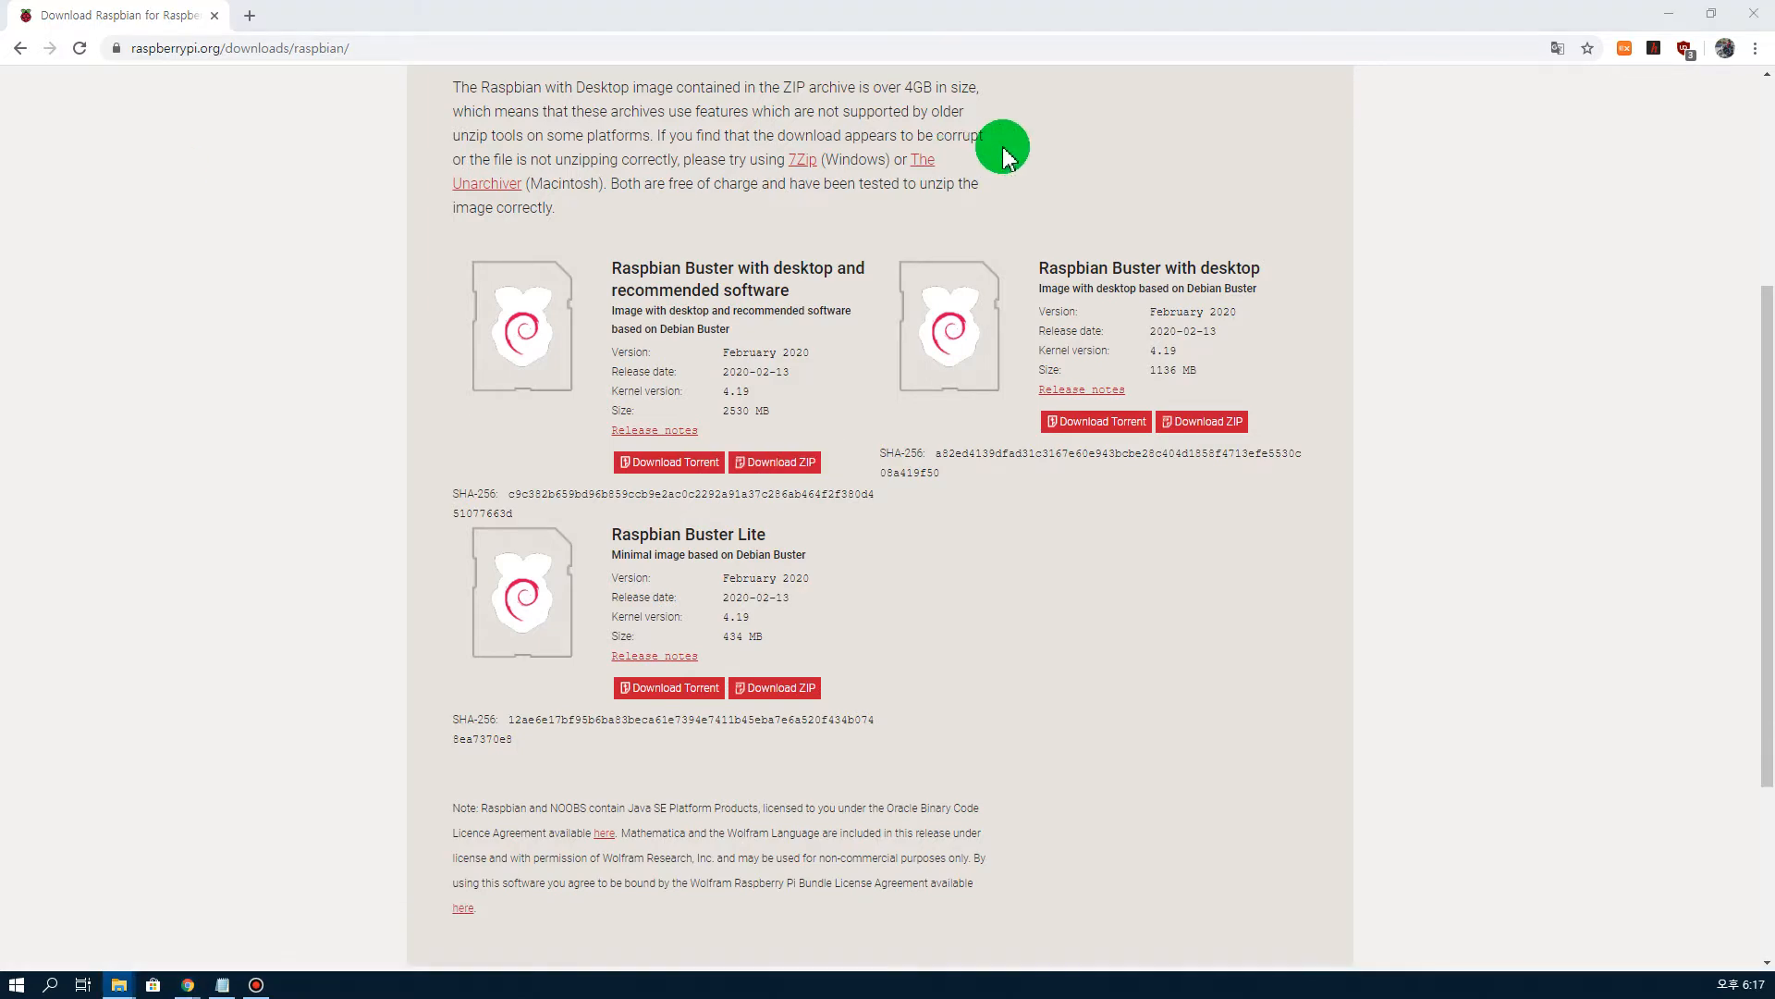
# Step: Extract the 2020-02-13-raspbian-buster-full.zip archive into the Downloads folder and close the folder window
pyautogui.moveTo(0, 138); pyautogui.dragTo(934, 131)
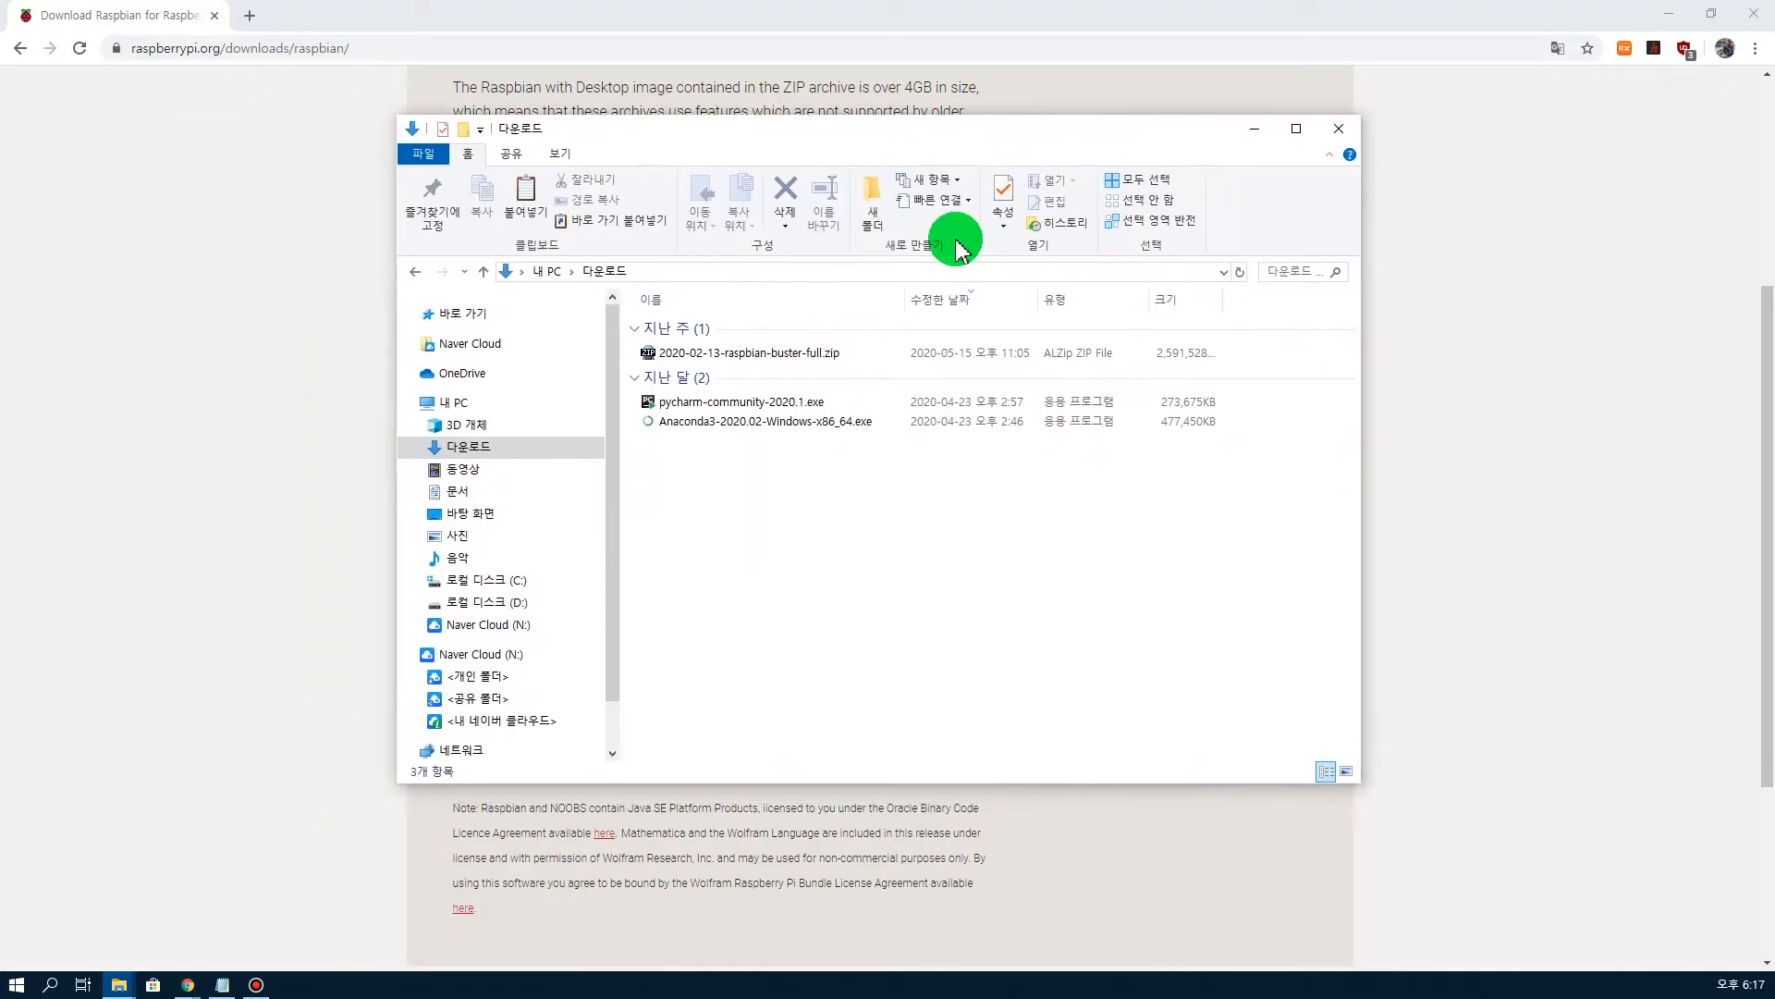
pyautogui.click(785, 357)
pyautogui.rightClick(787, 360)
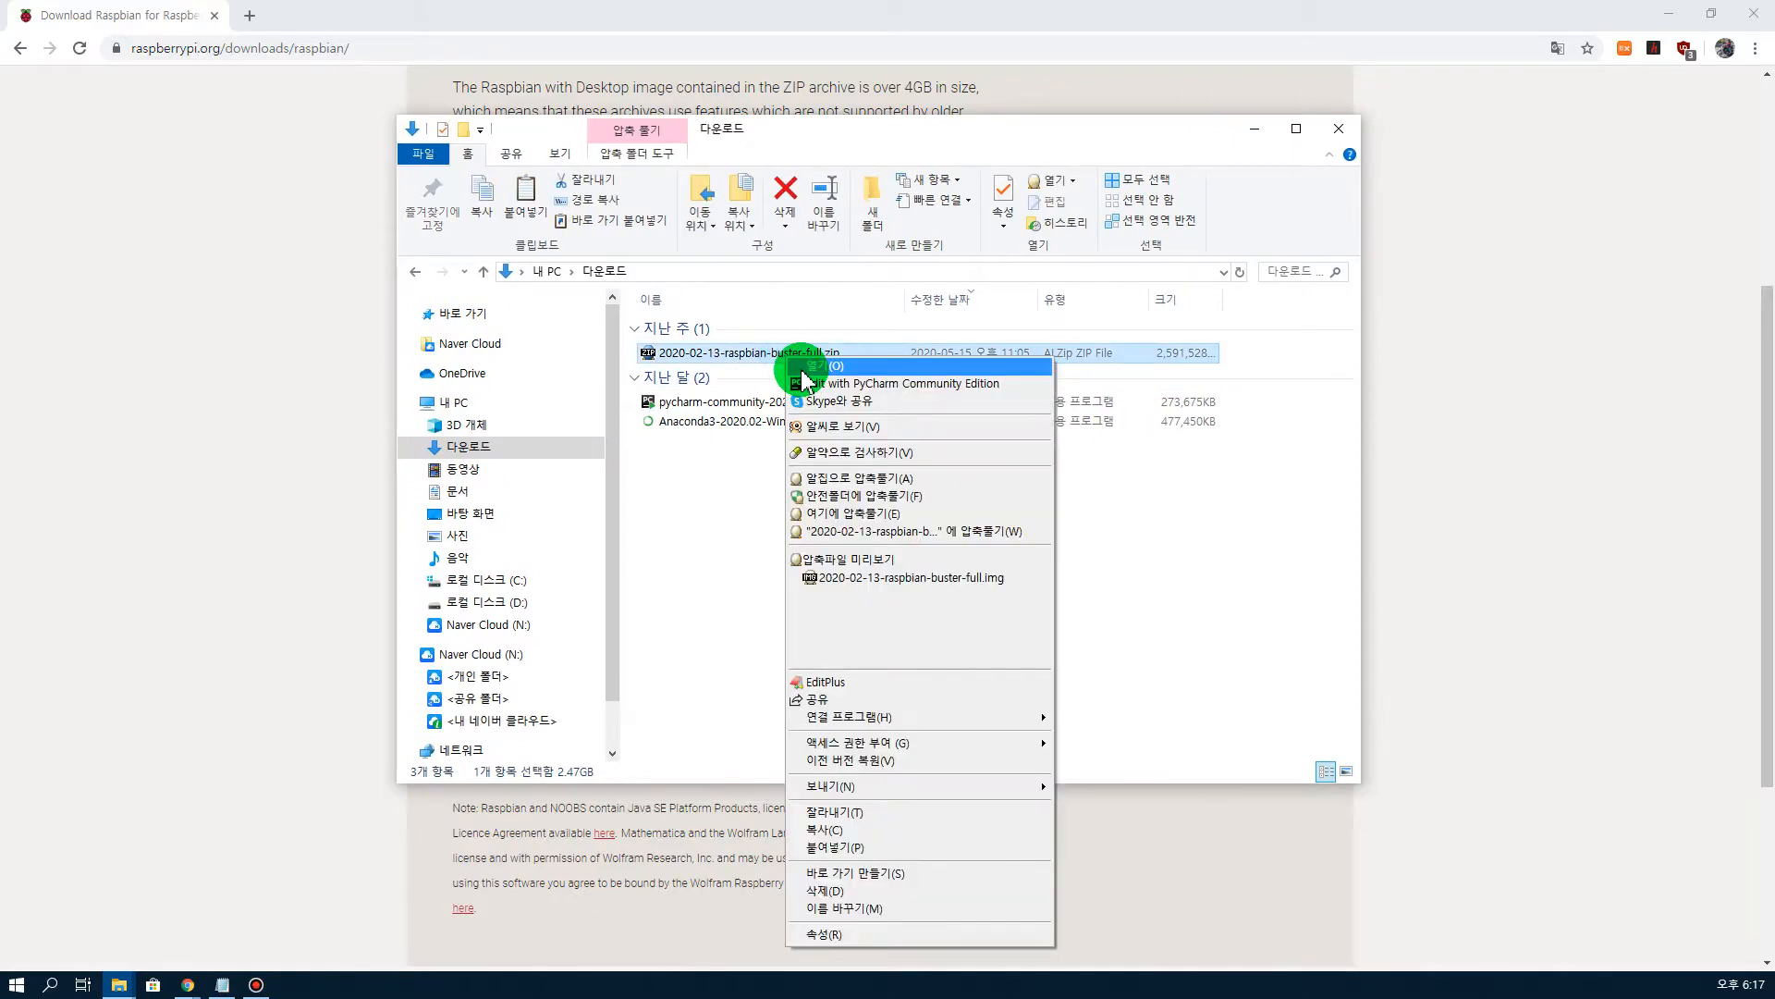
pyautogui.click(929, 478)
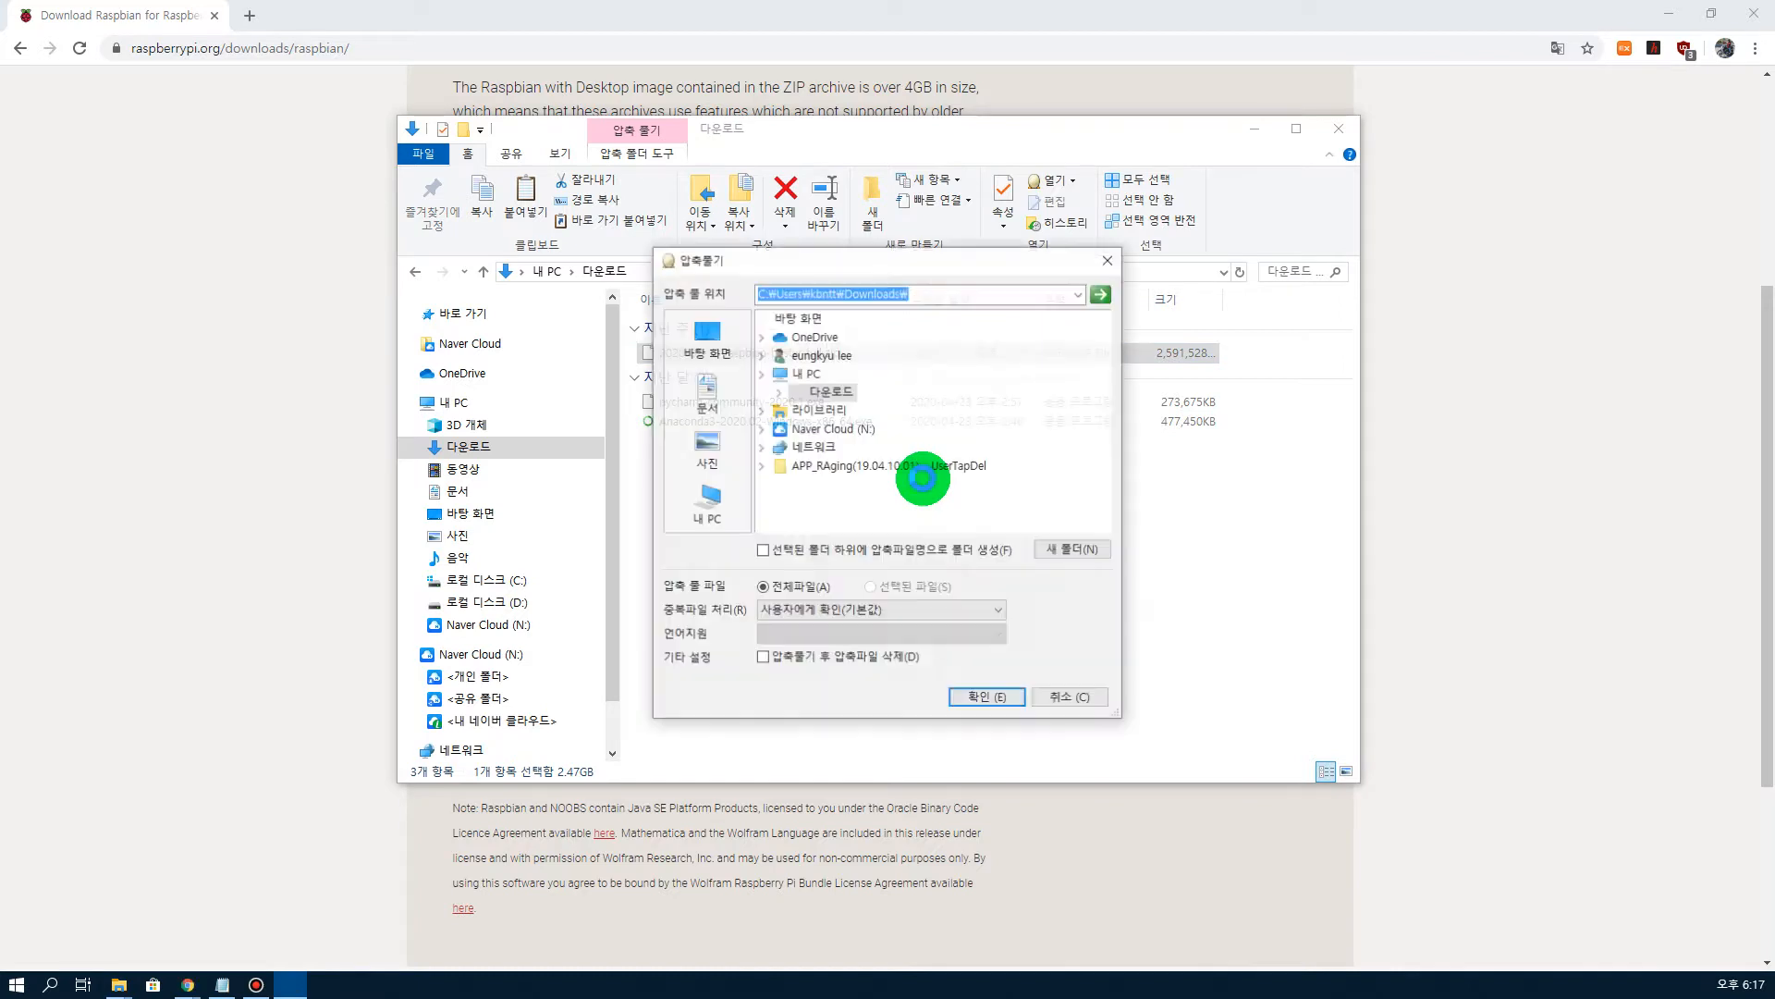
pyautogui.click(982, 699)
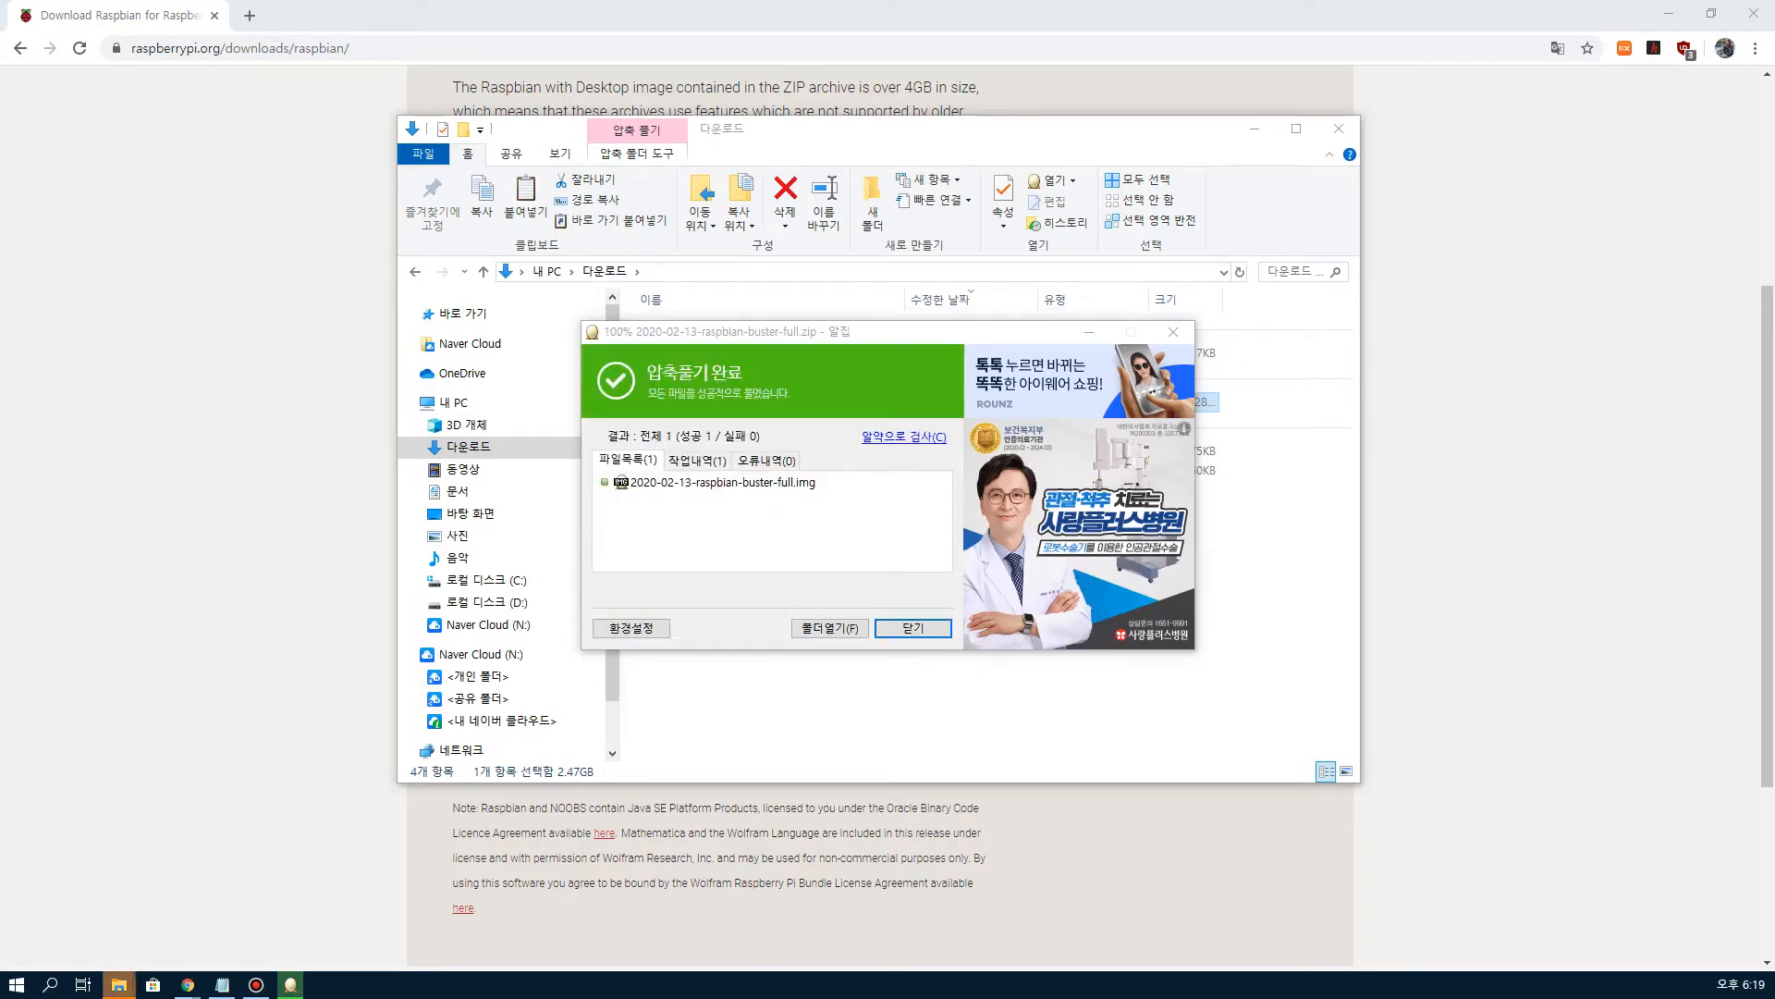
pyautogui.click(918, 628)
pyautogui.click(921, 624)
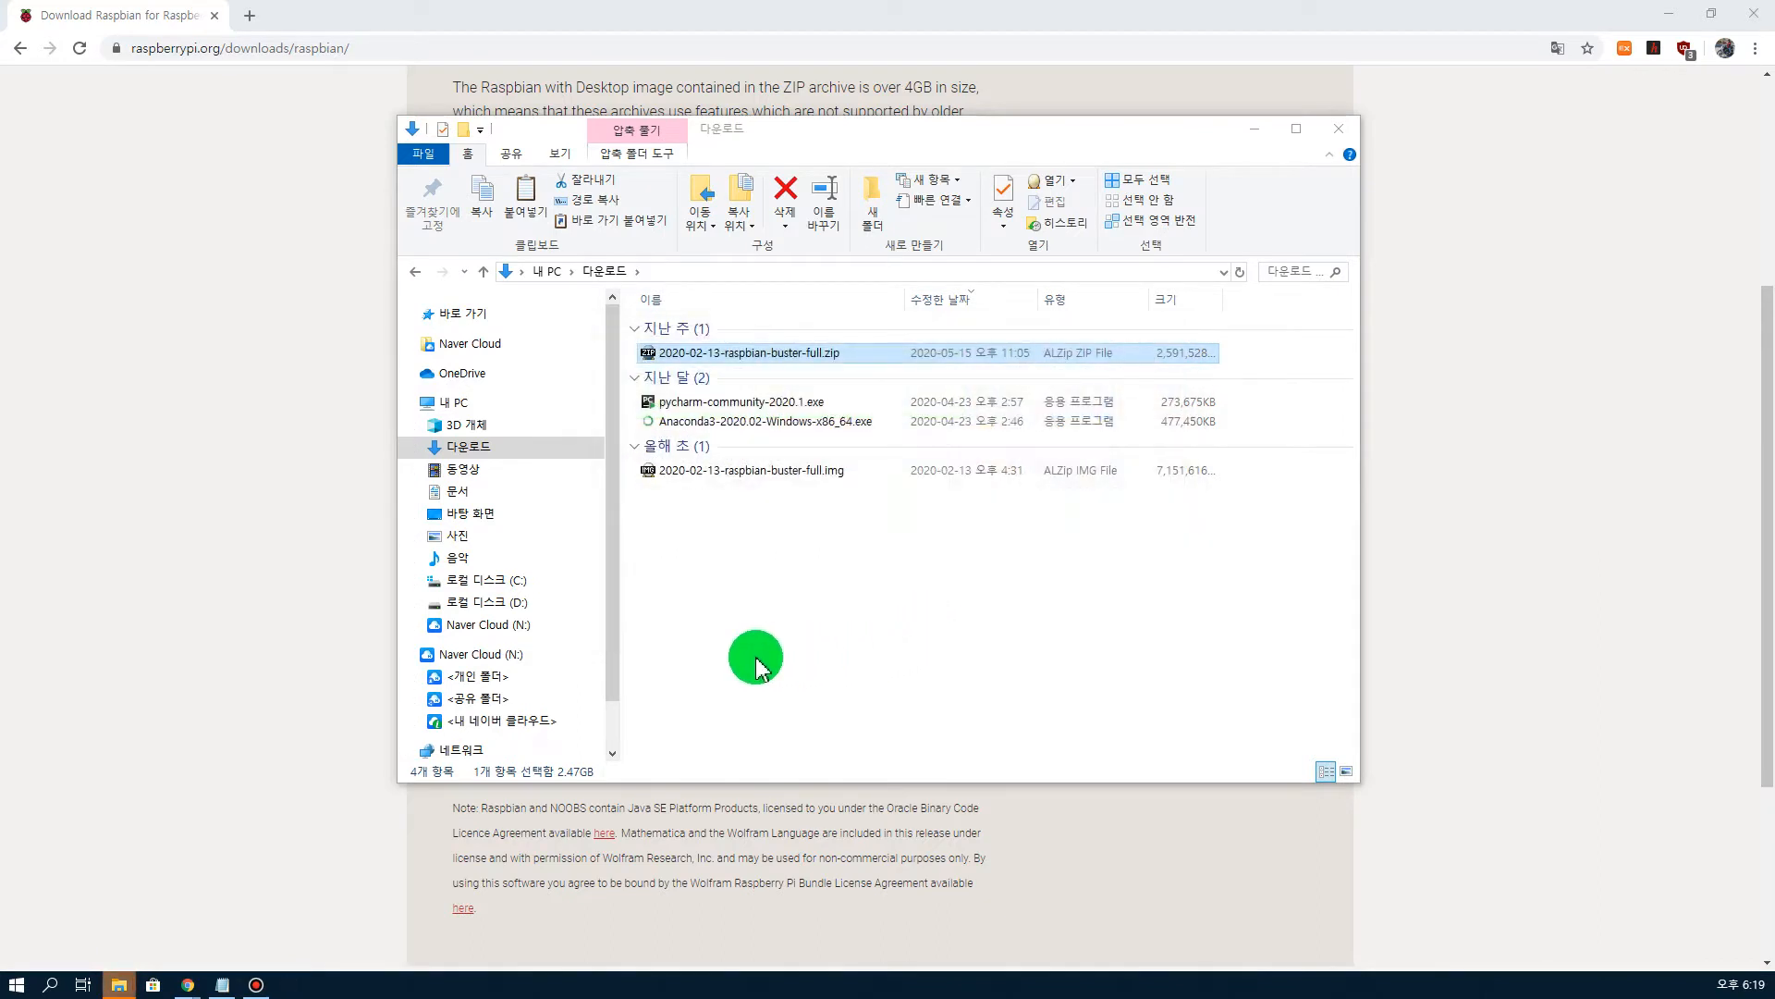
pyautogui.click(700, 605)
pyautogui.click(1338, 128)
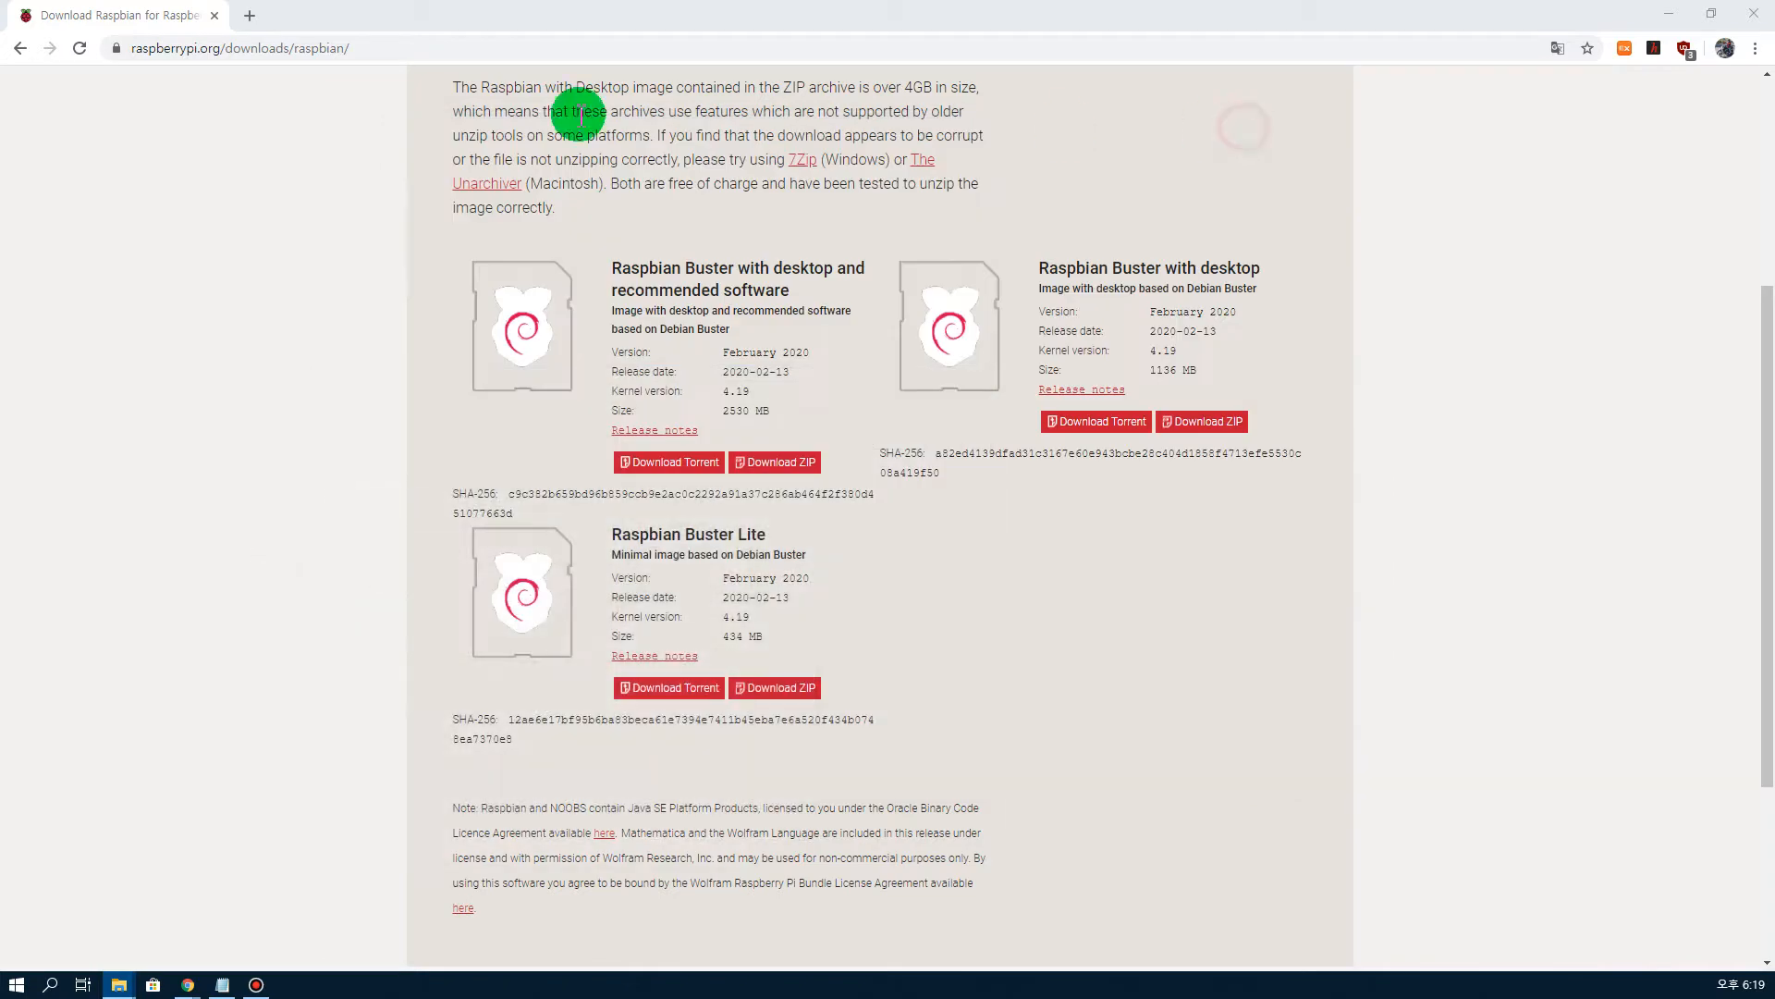
# Step: Return to the Google results and search for diskimager
pyautogui.click(19, 48)
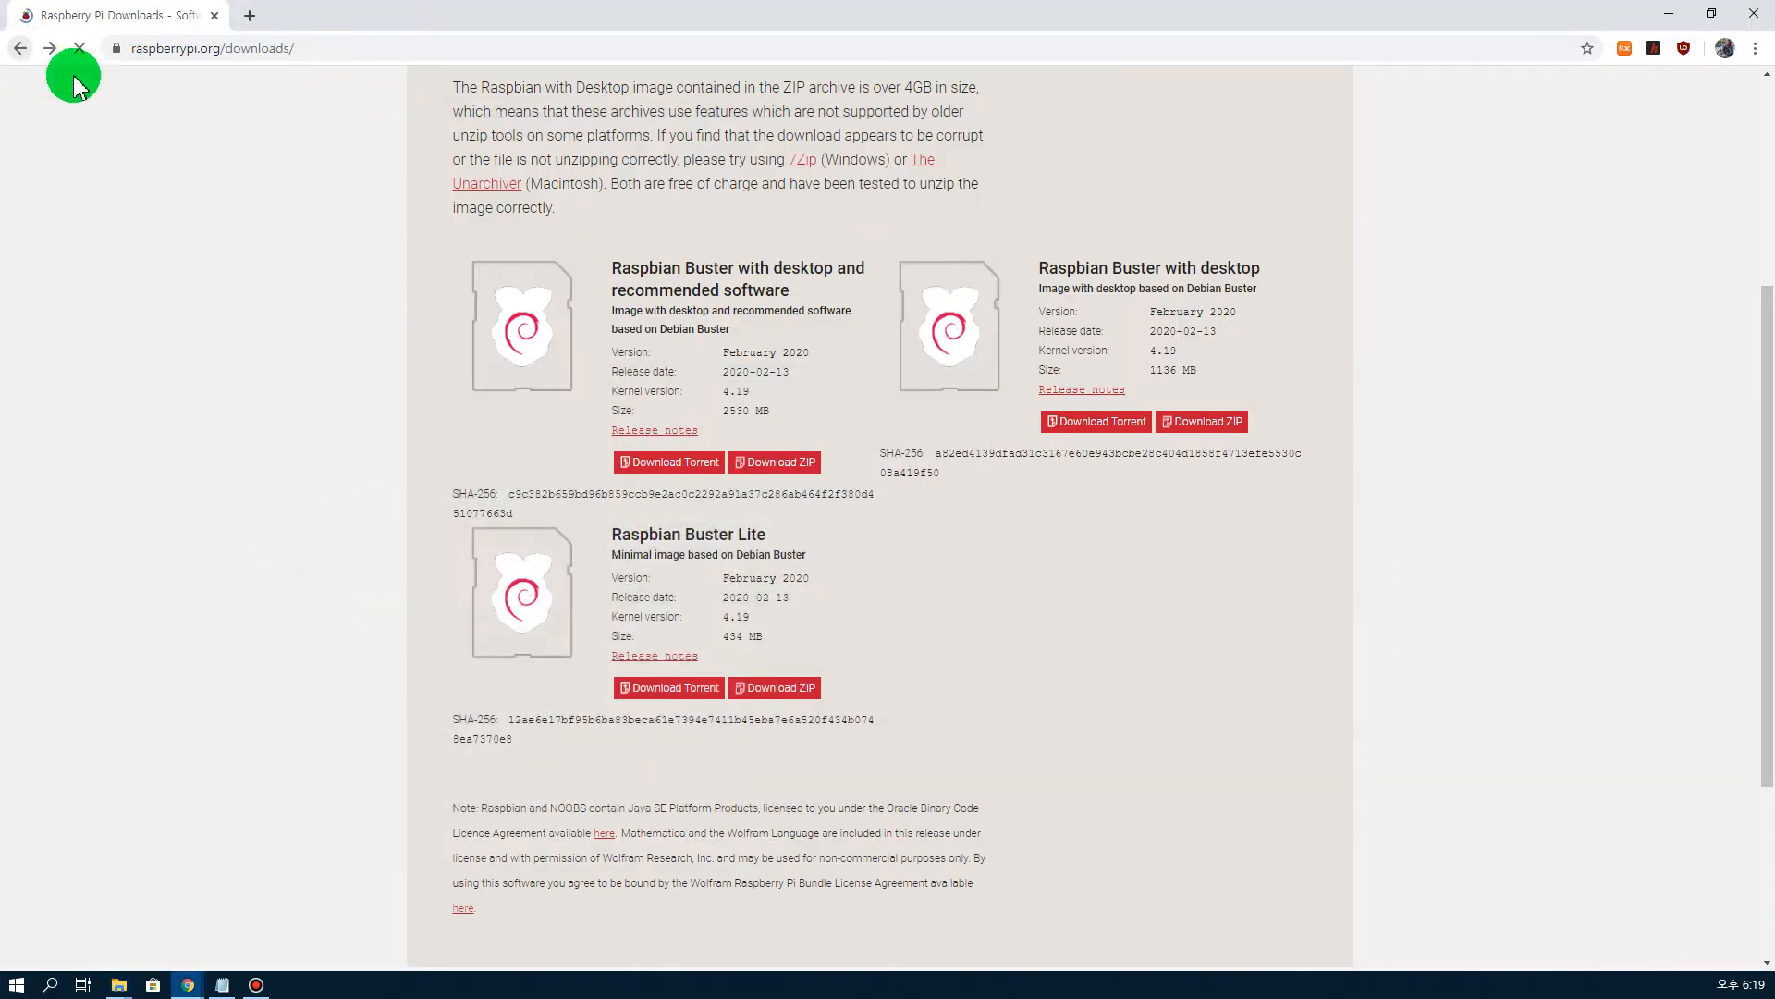
pyautogui.click(20, 48)
pyautogui.moveTo(297, 109); pyautogui.dragTo(71, 107)
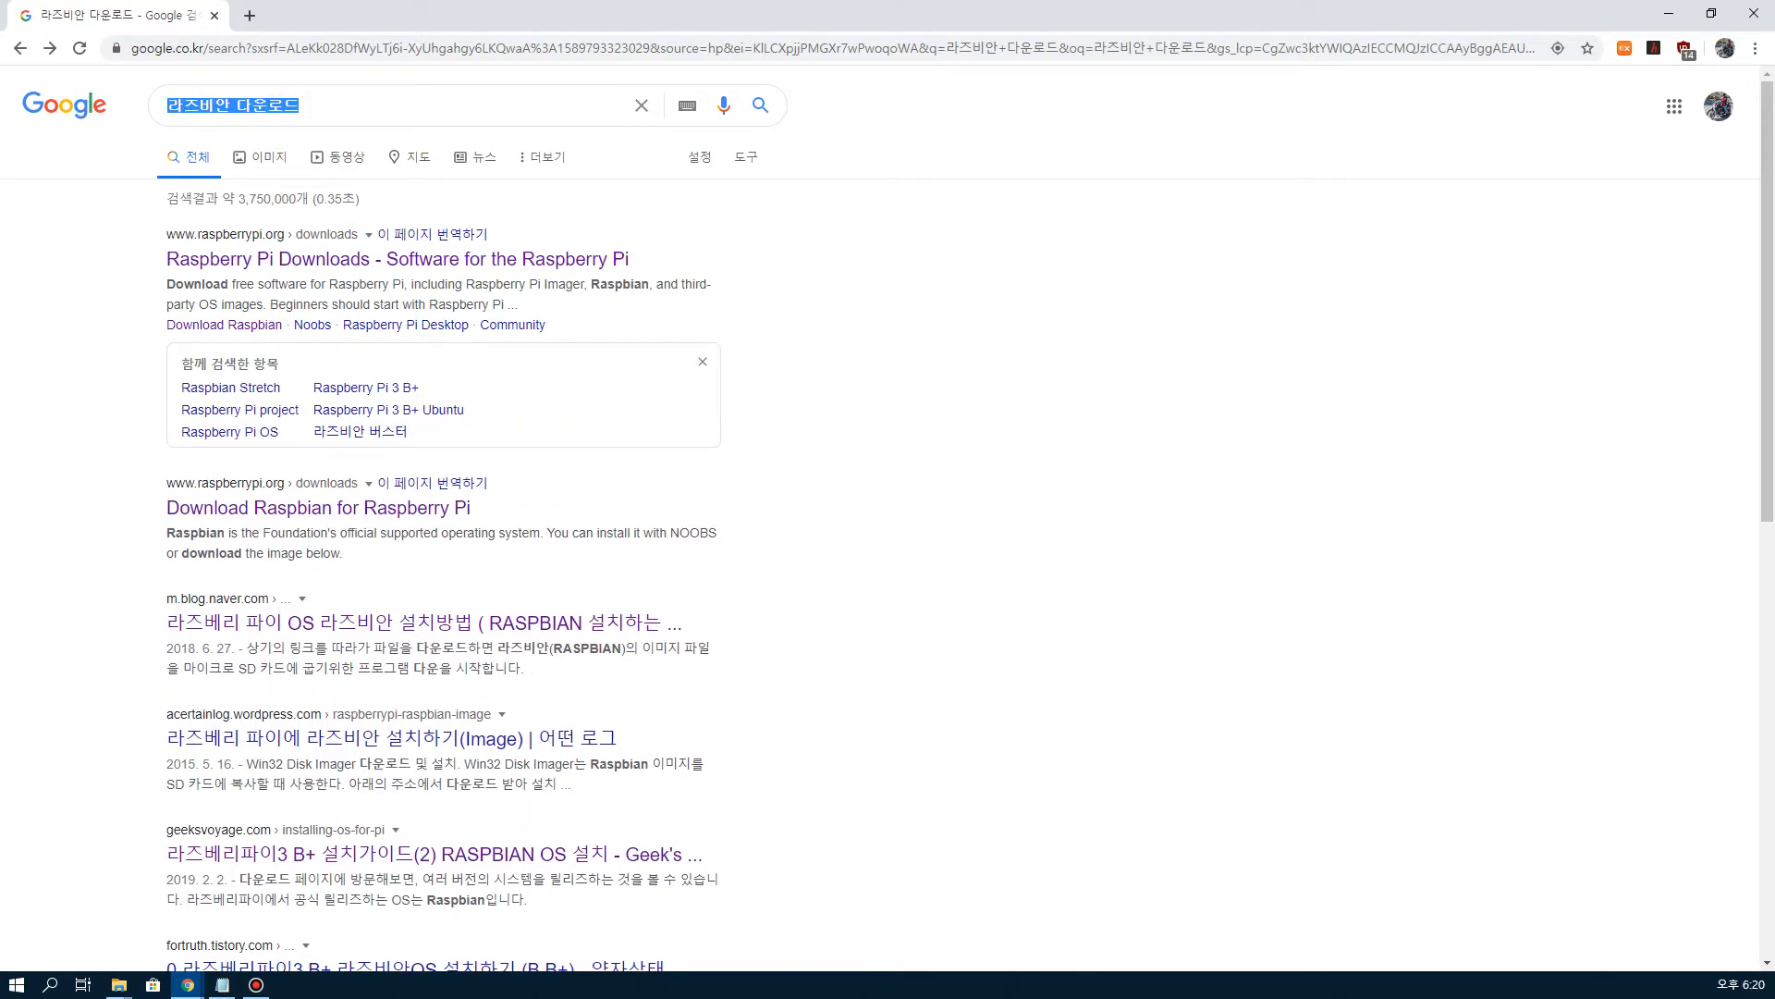
pyautogui.write('얀')
pyautogui.press('BackSpace')
pyautogui.press('BackSpace')
pyautogui.press('BackSpace')
pyautogui.press('Hangul')
pyautogui.write('di')
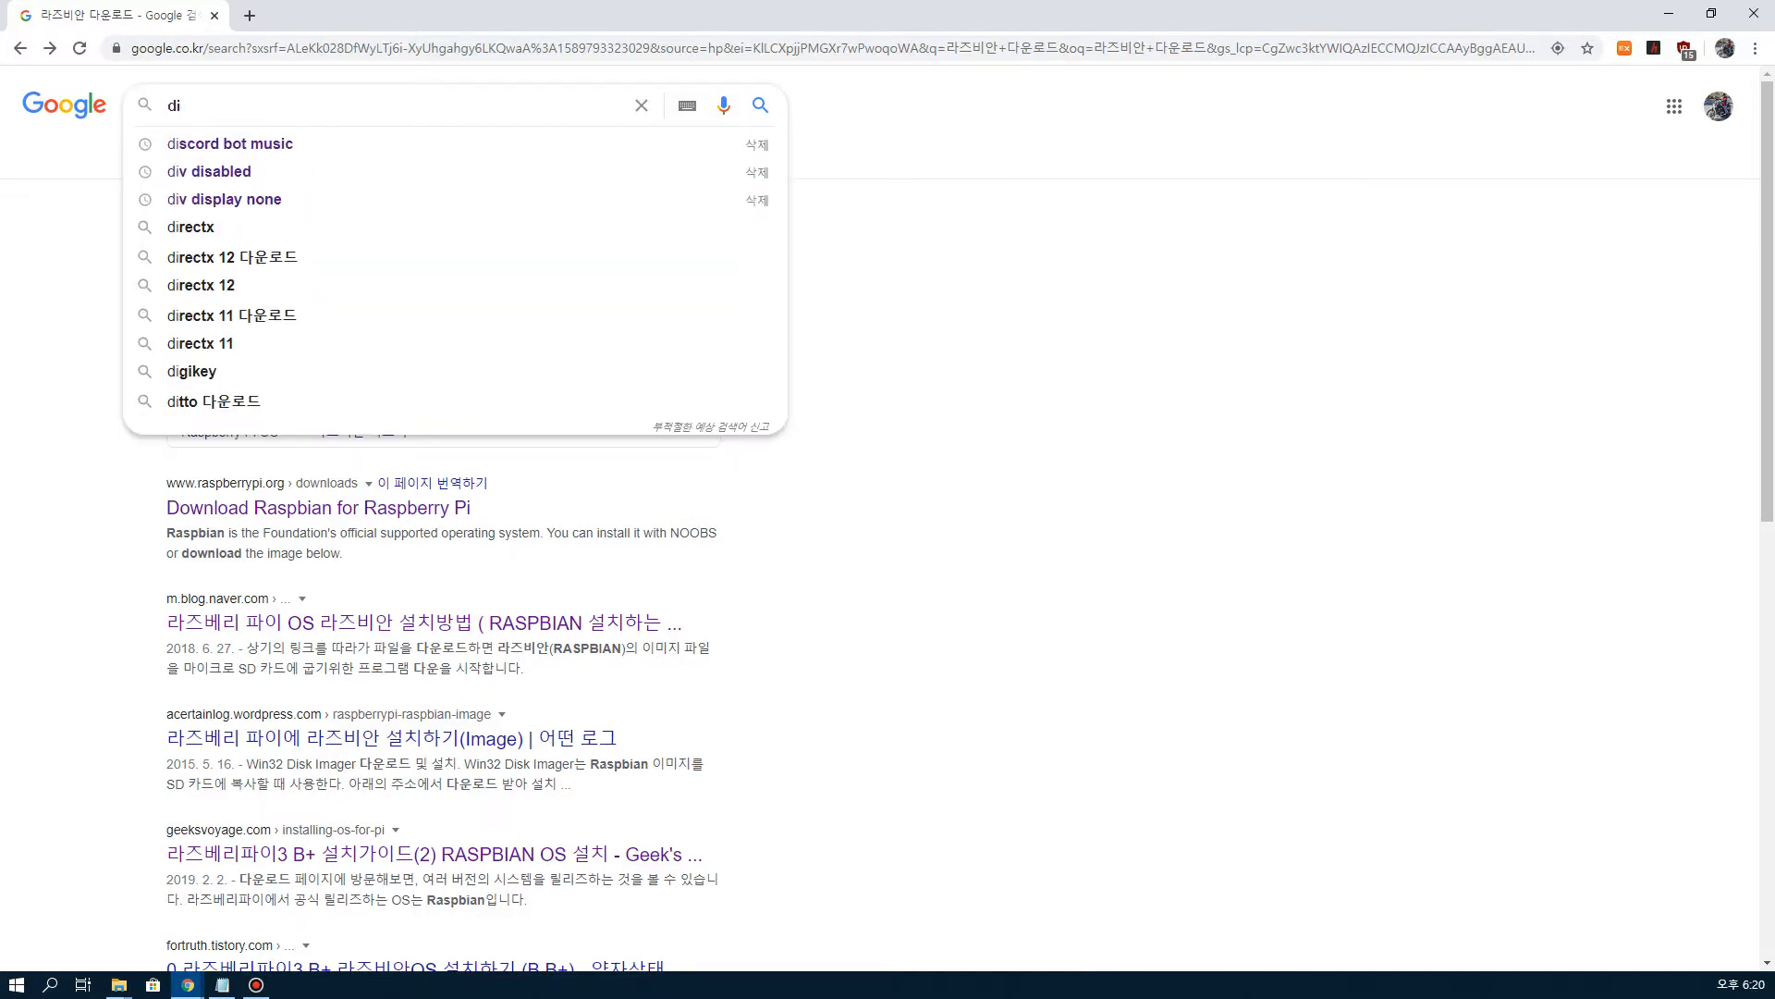
pyautogui.write('sk')
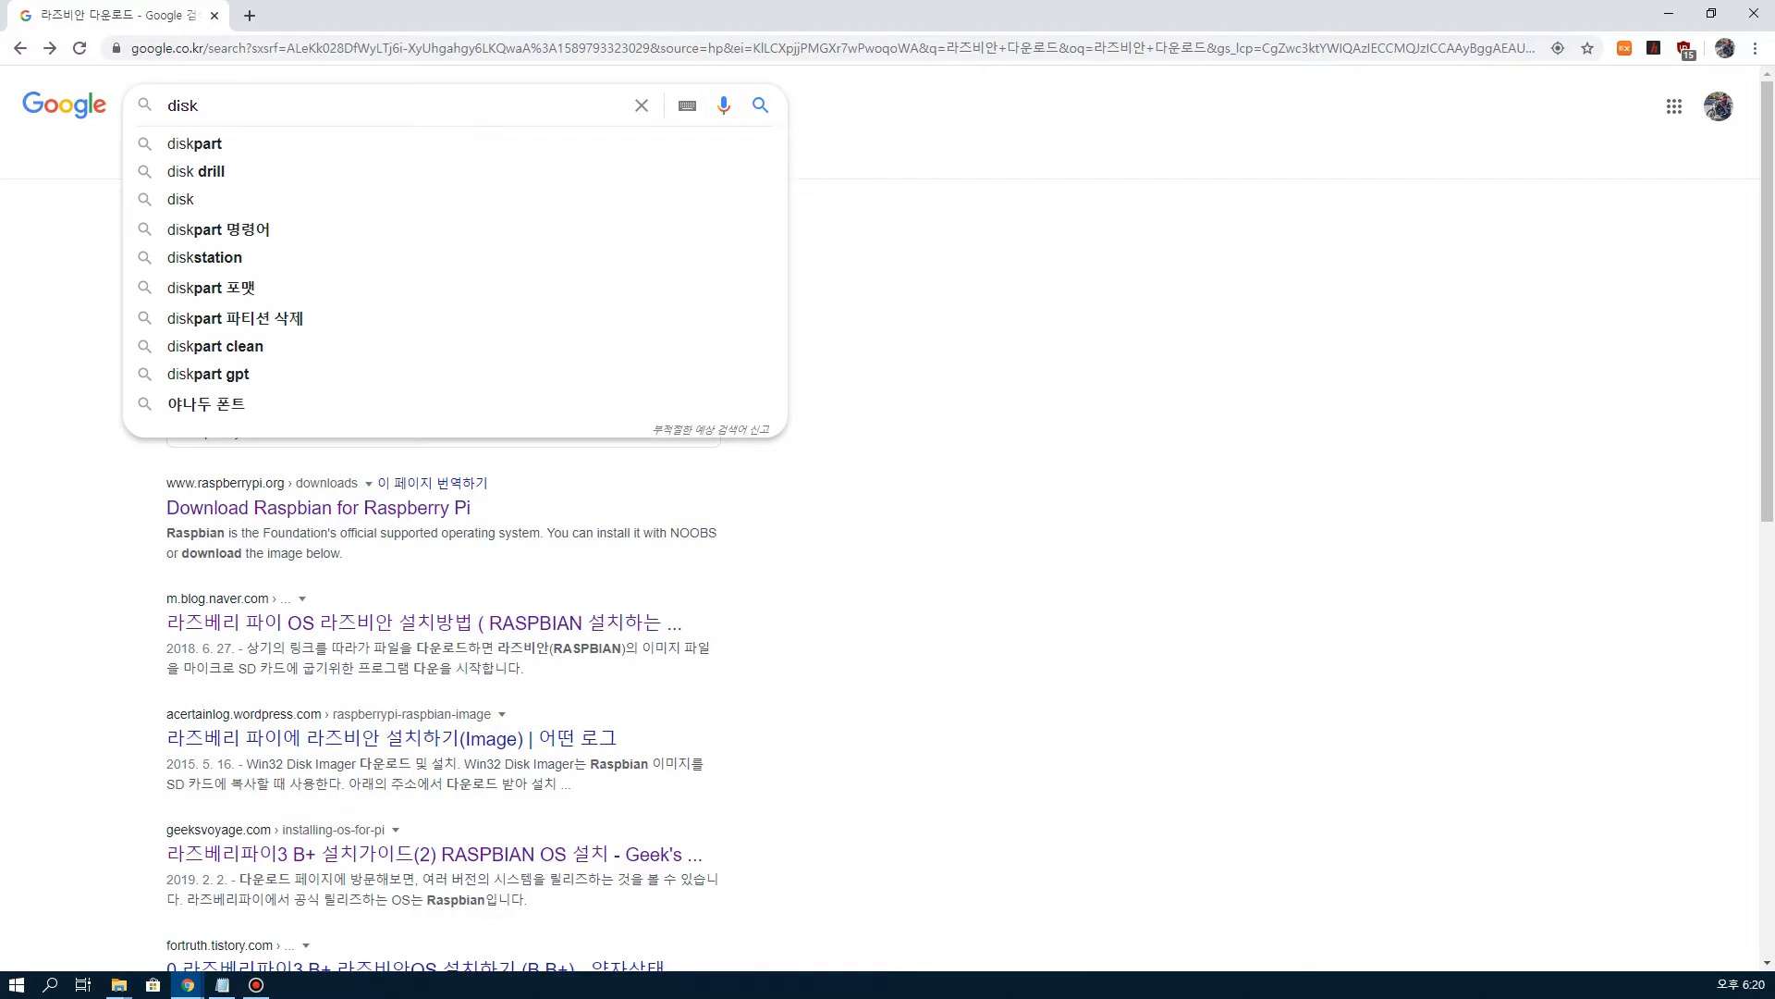
pyautogui.write('imager')
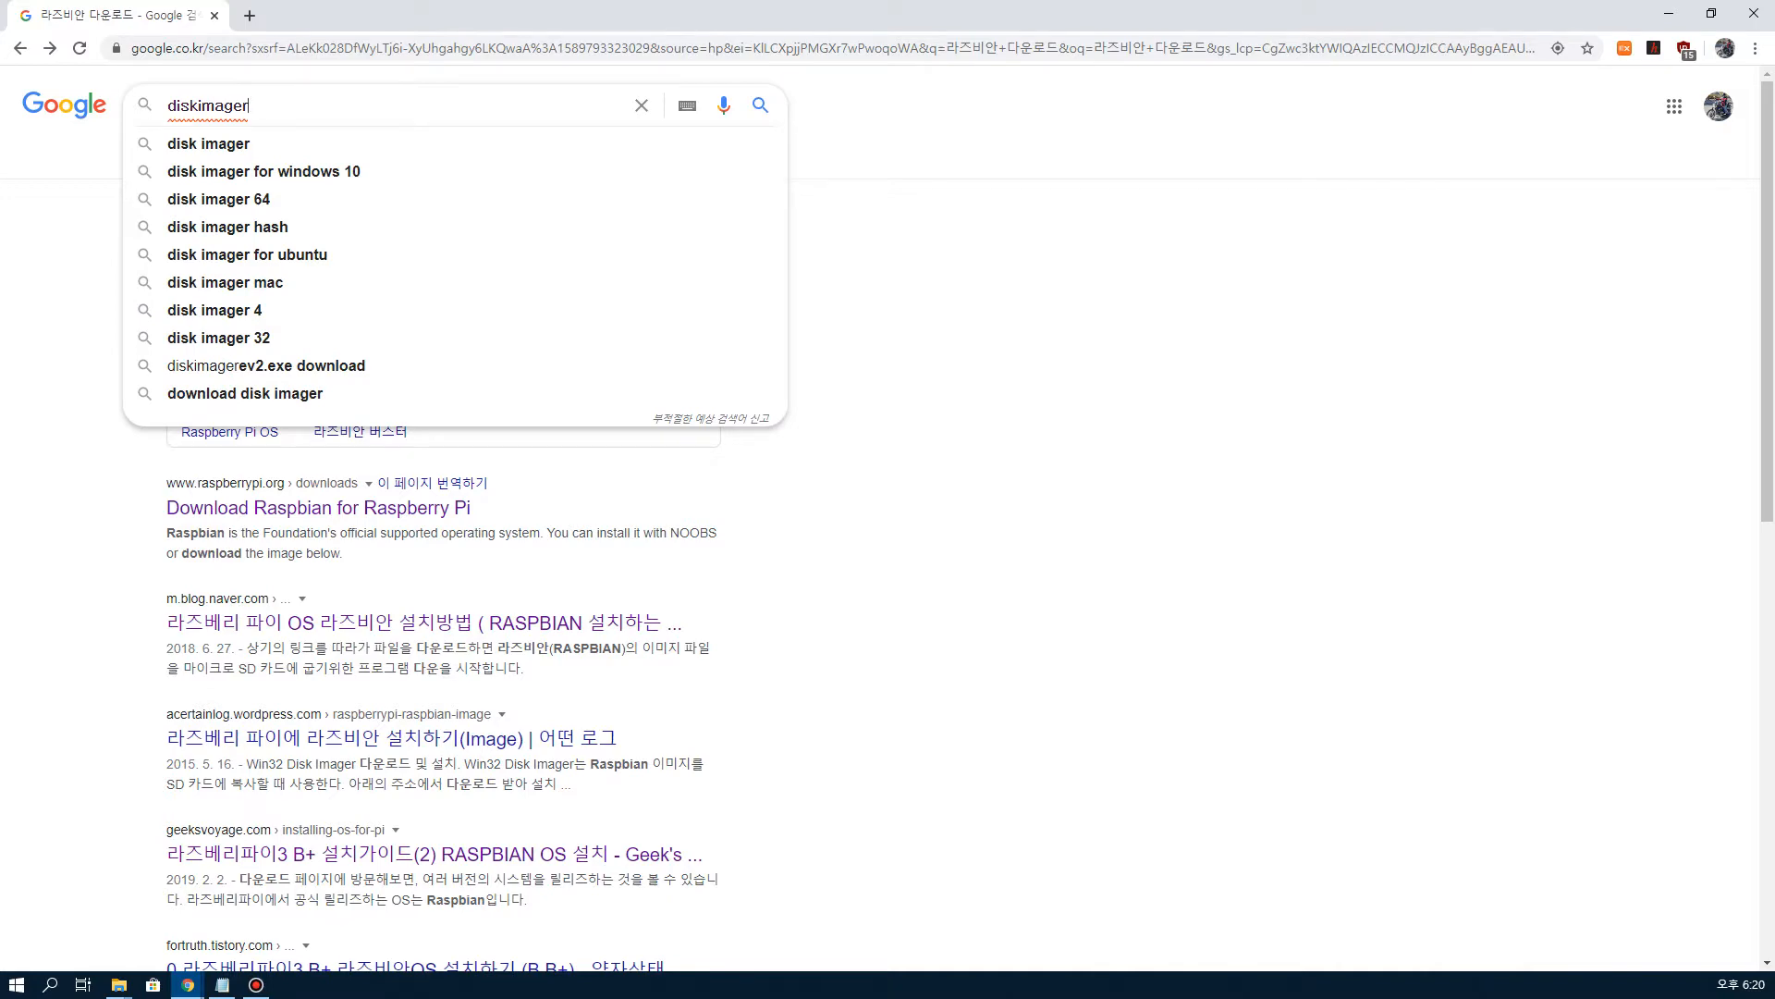
pyautogui.press('Return')
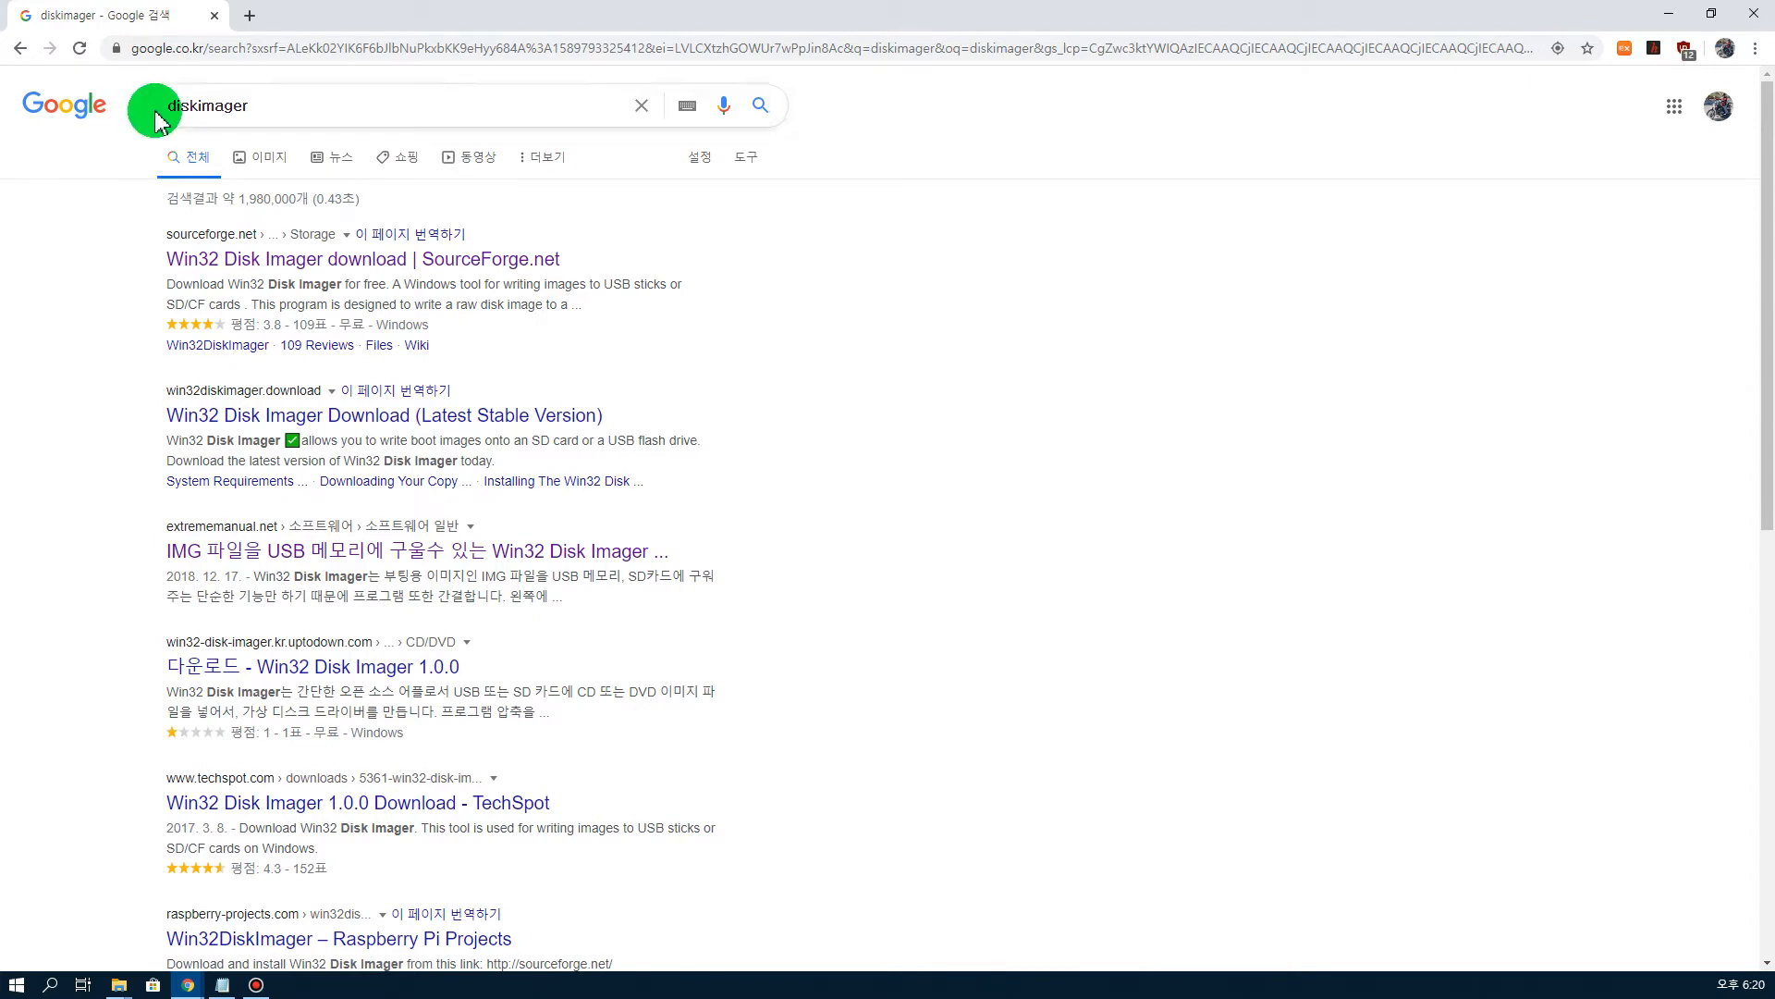
# Step: Add diskimager on a new line in the Notepad note below the Raspberry Pi downloads URL
pyautogui.moveTo(263, 105); pyautogui.dragTo(138, 140)
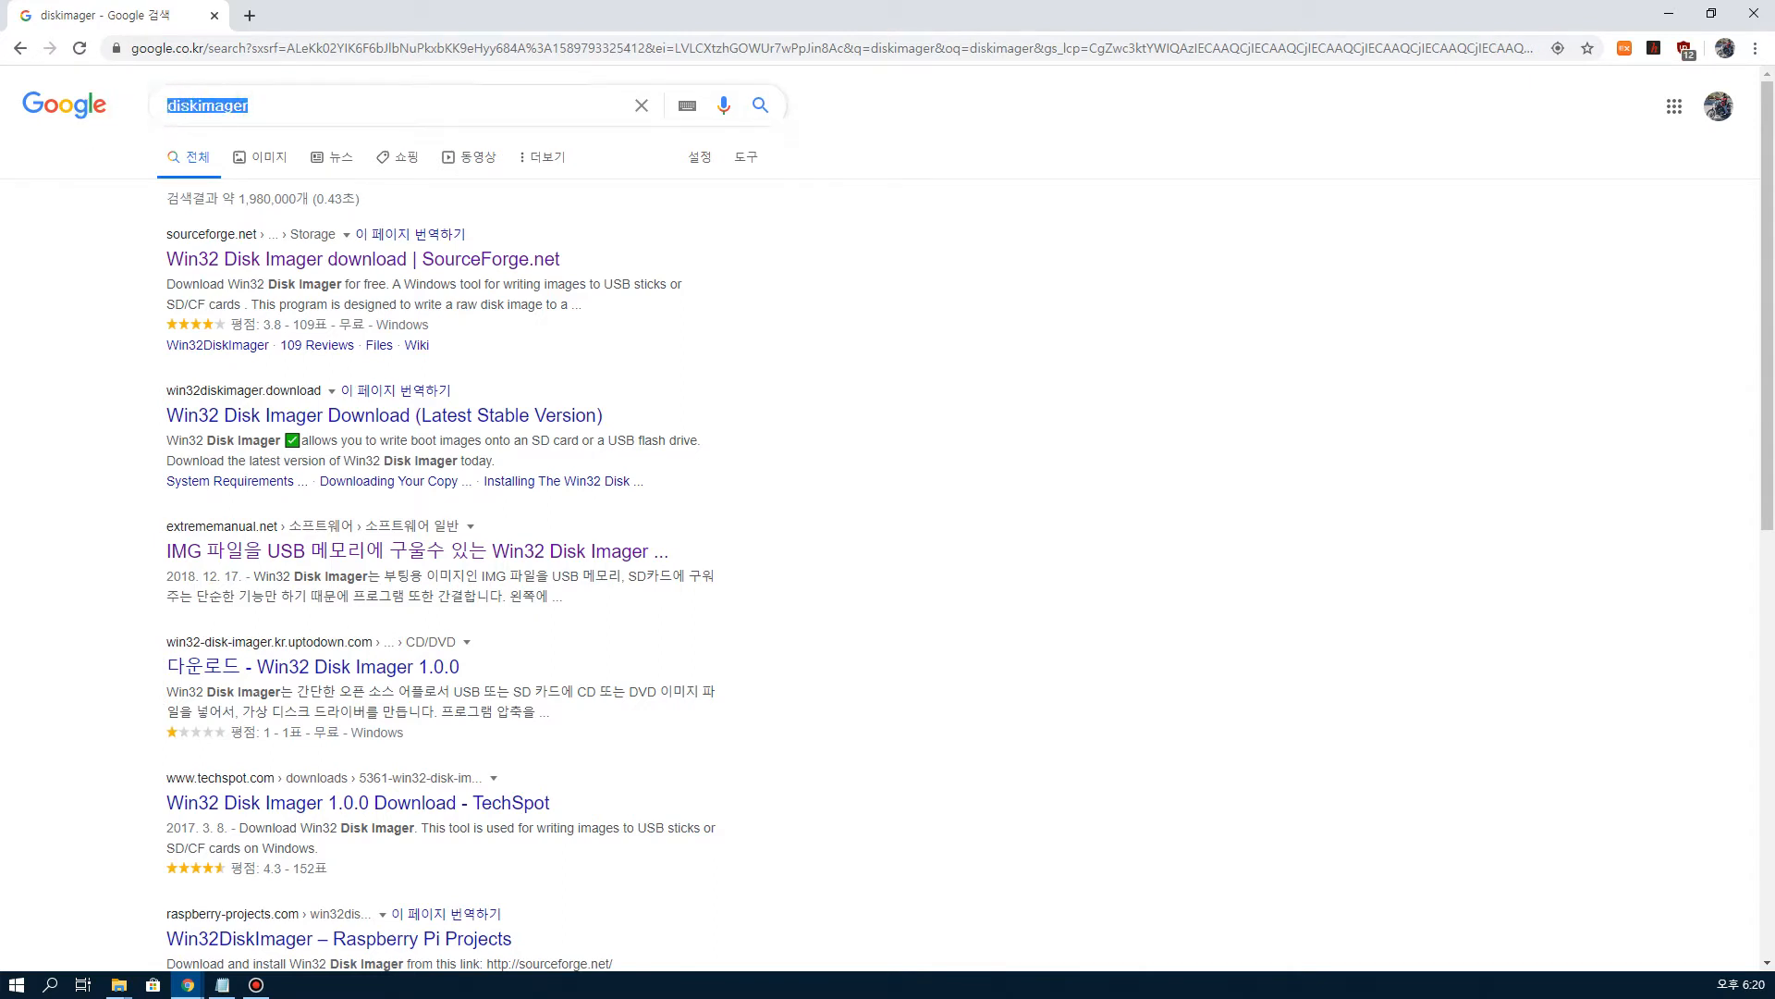
pyautogui.hotkey('alt', 'Tab')
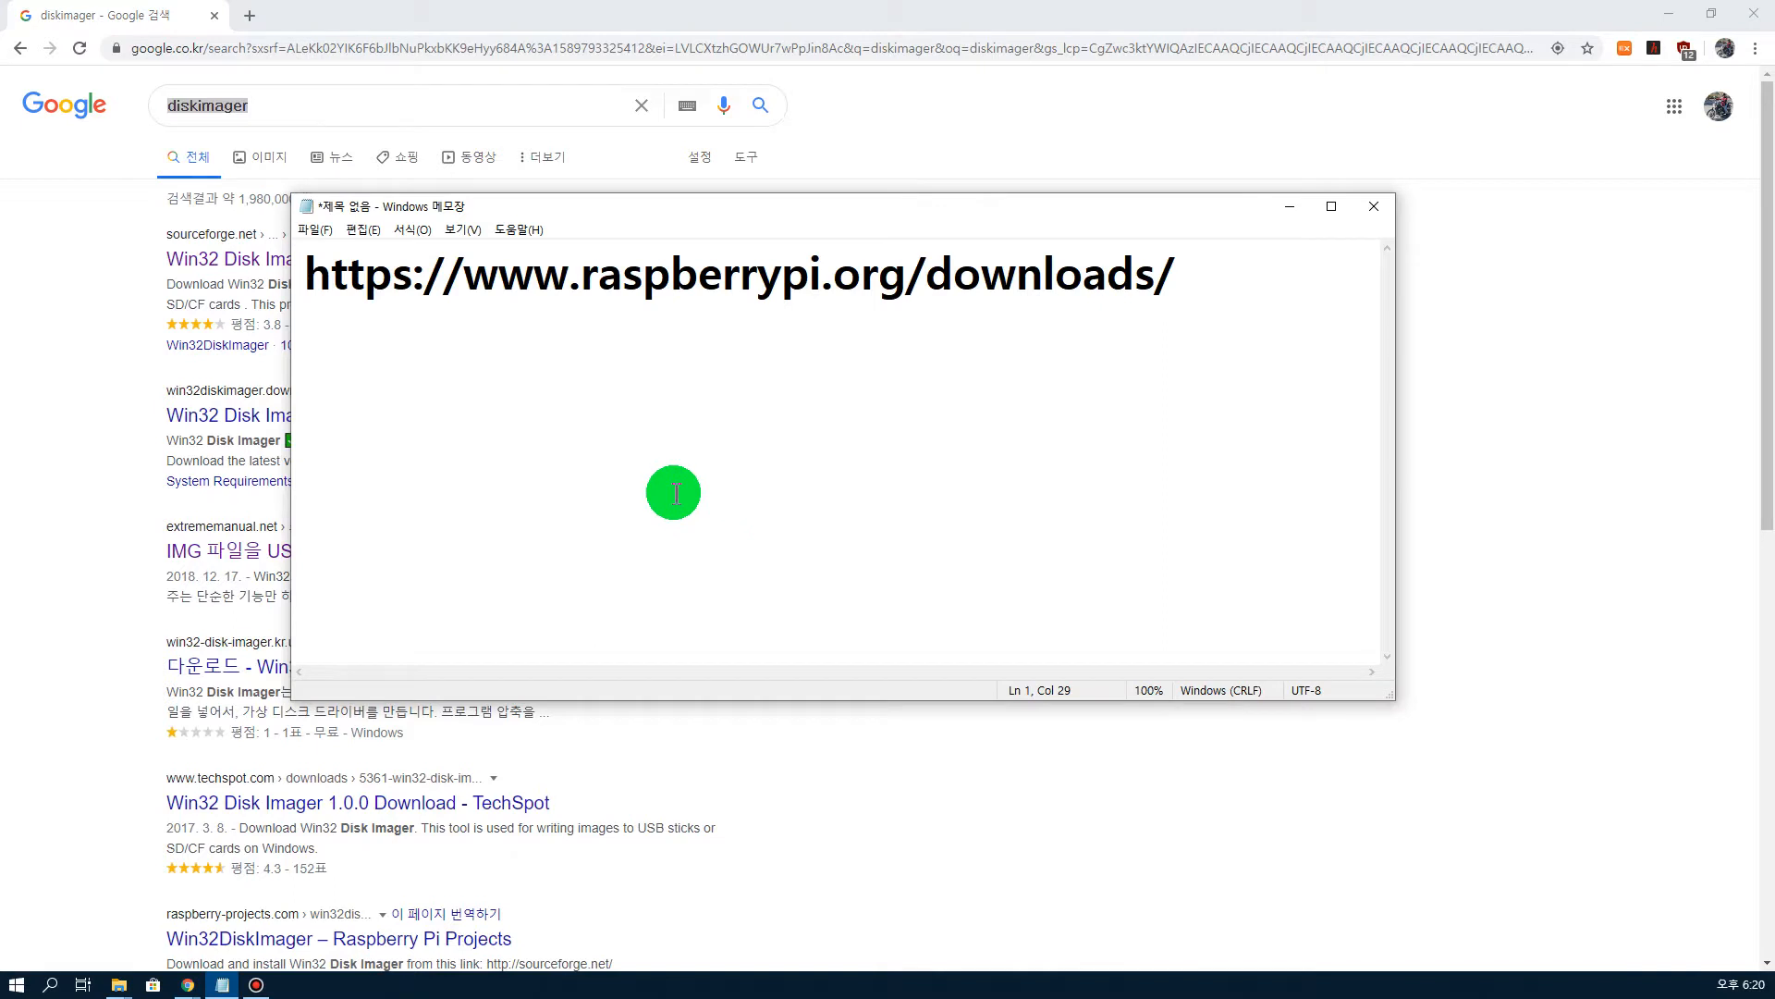
pyautogui.click(1229, 297)
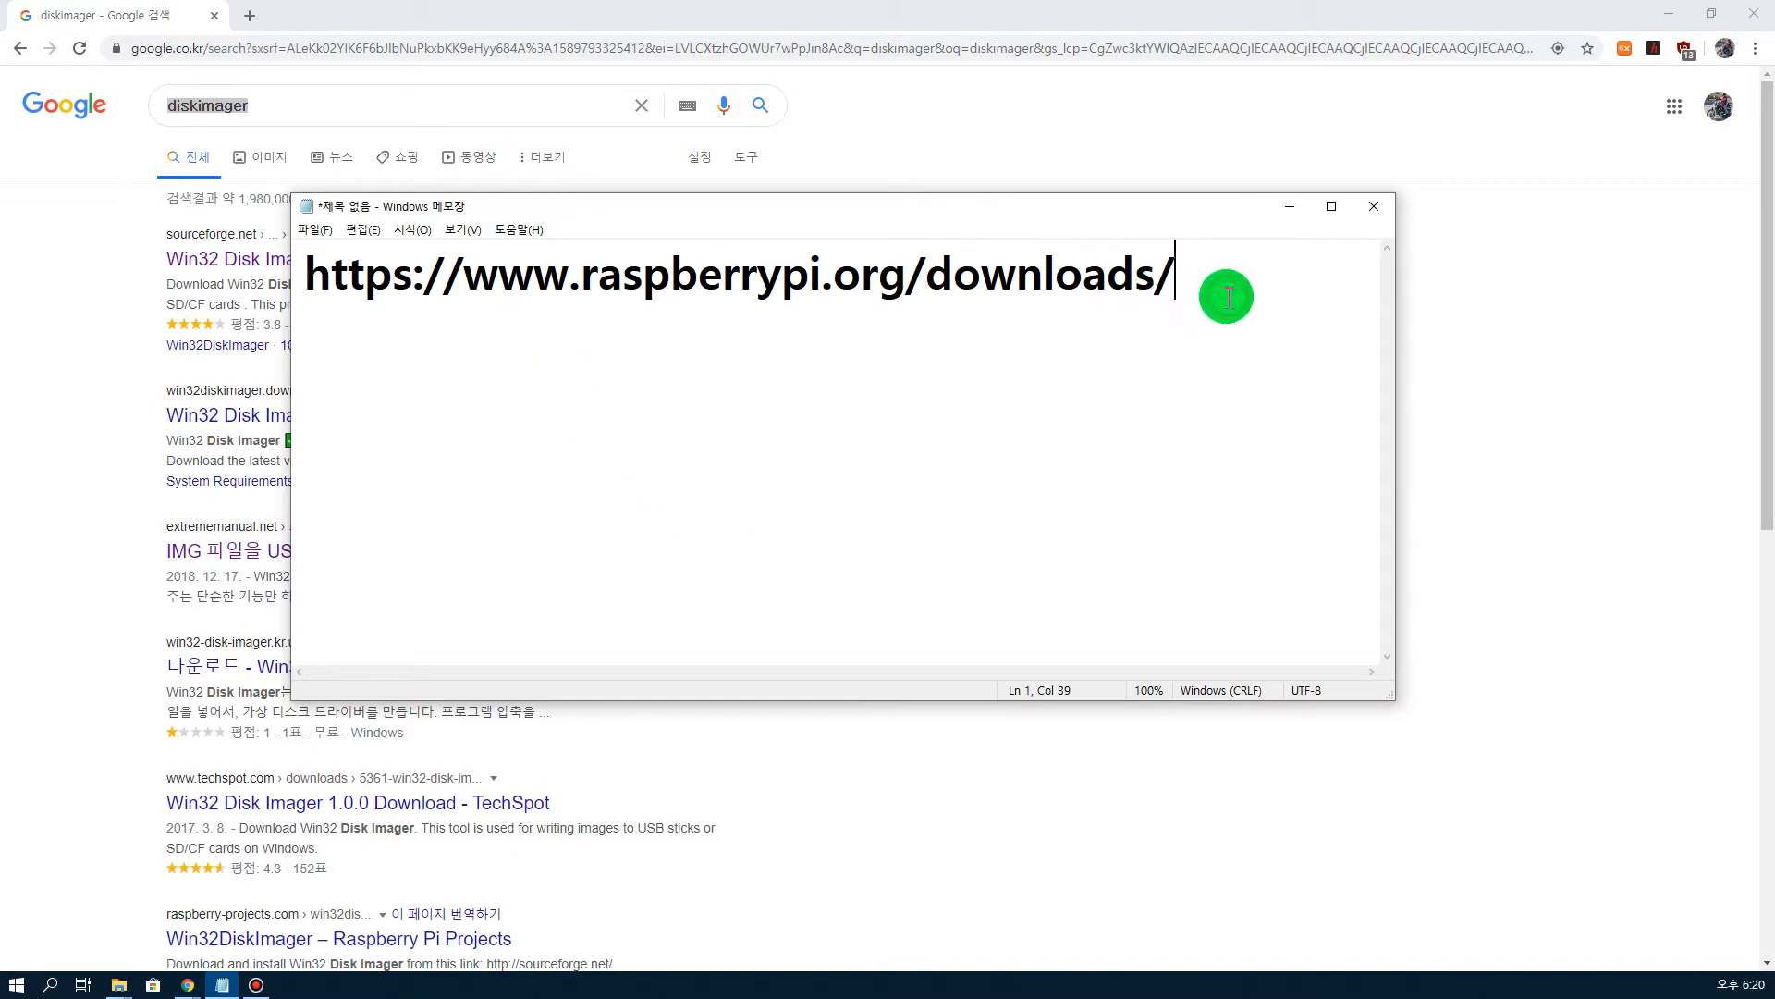
pyautogui.press('Return')
pyautogui.write('diskimager')
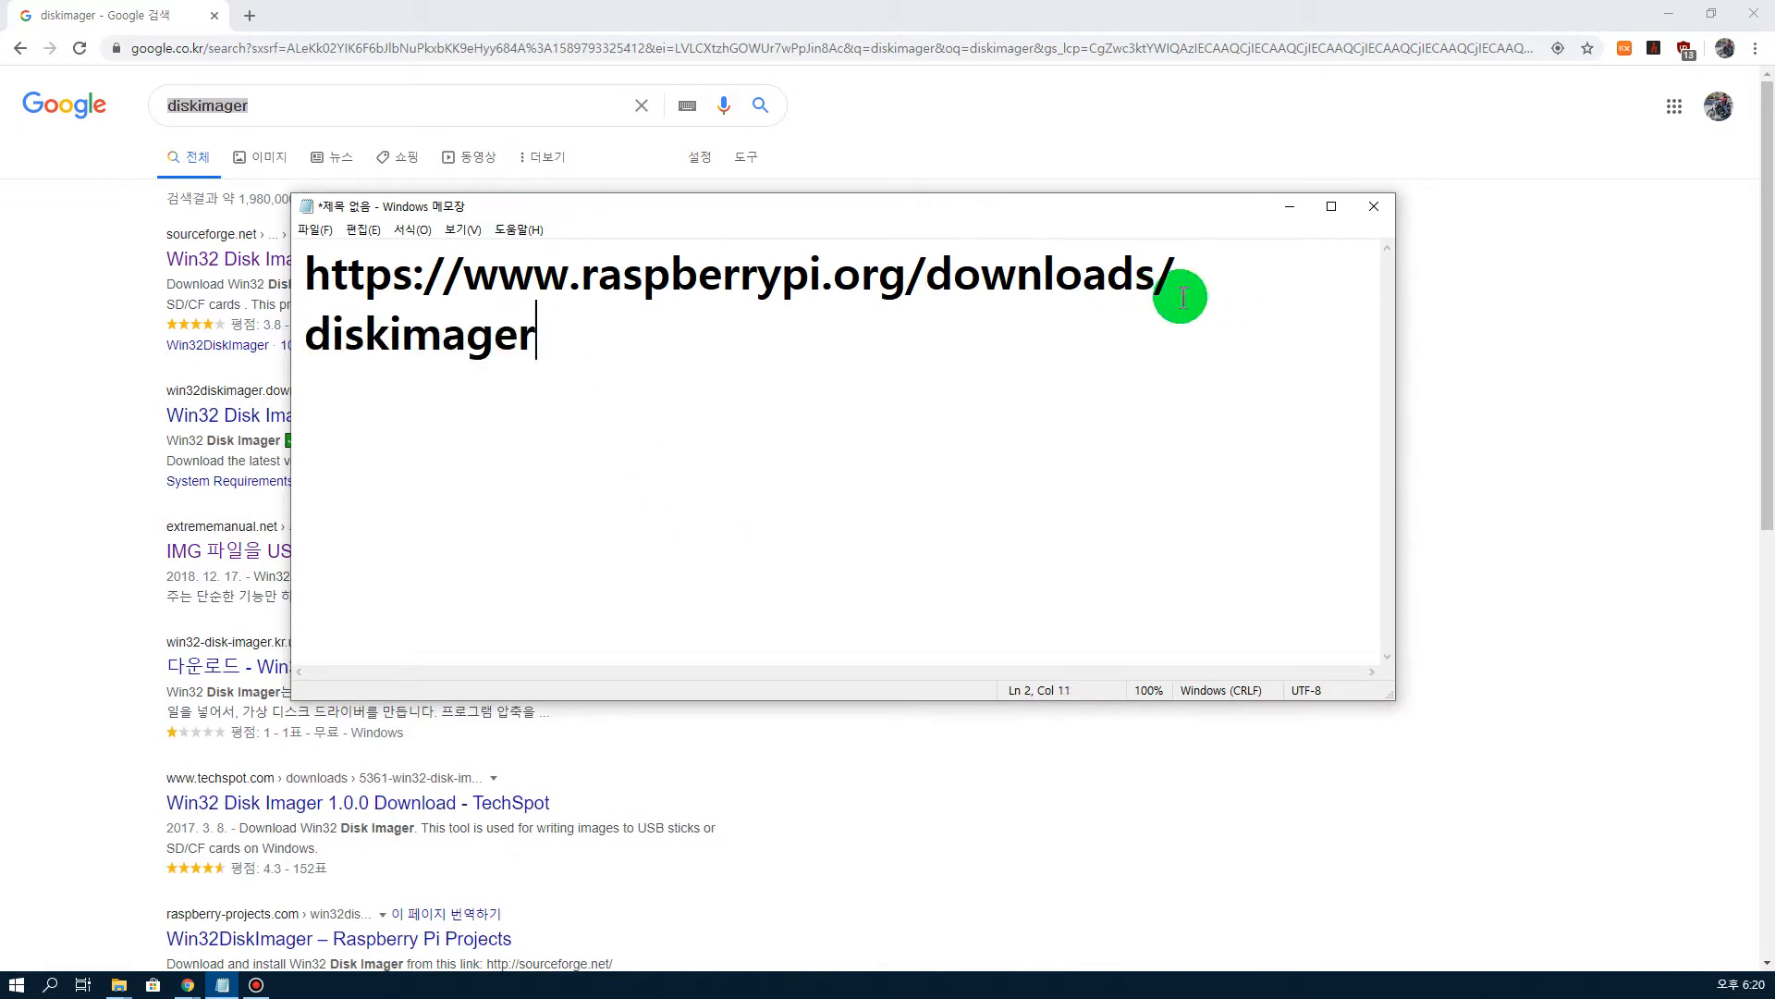
pyautogui.click(1289, 206)
# Step: Open the Win32 Disk Imager SourceForge page and download the installer
pyautogui.click(883, 305)
pyautogui.click(480, 272)
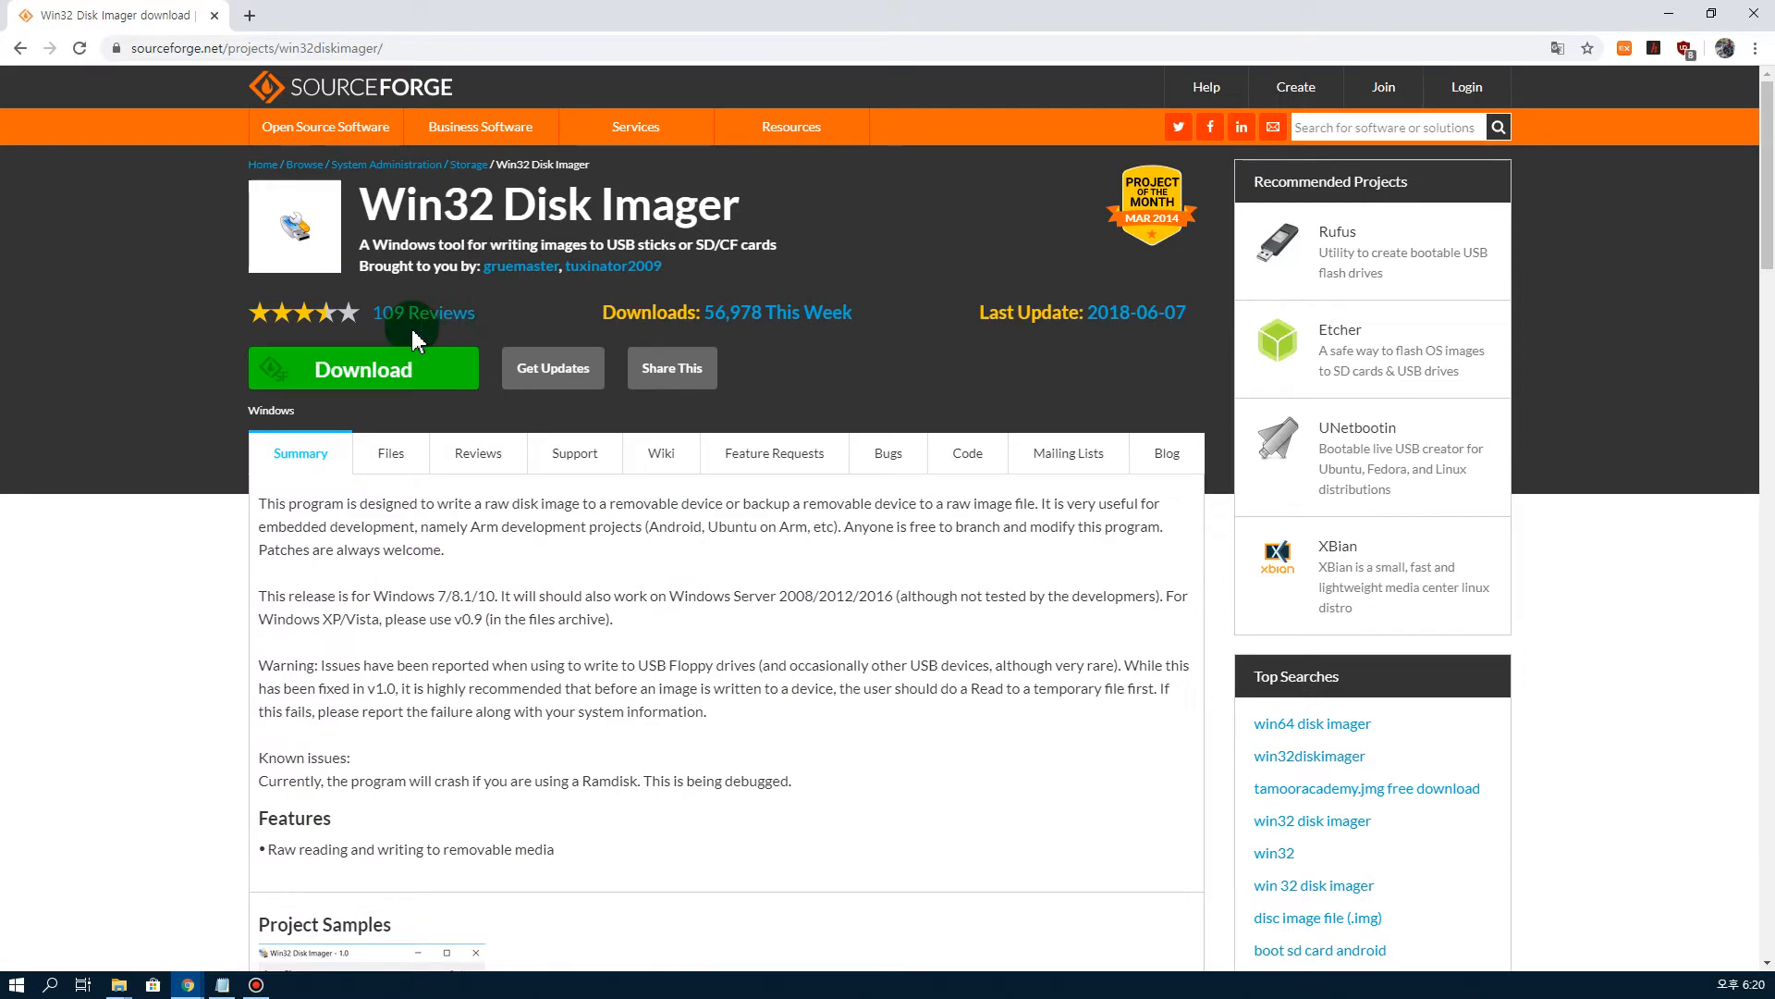
pyautogui.click(409, 373)
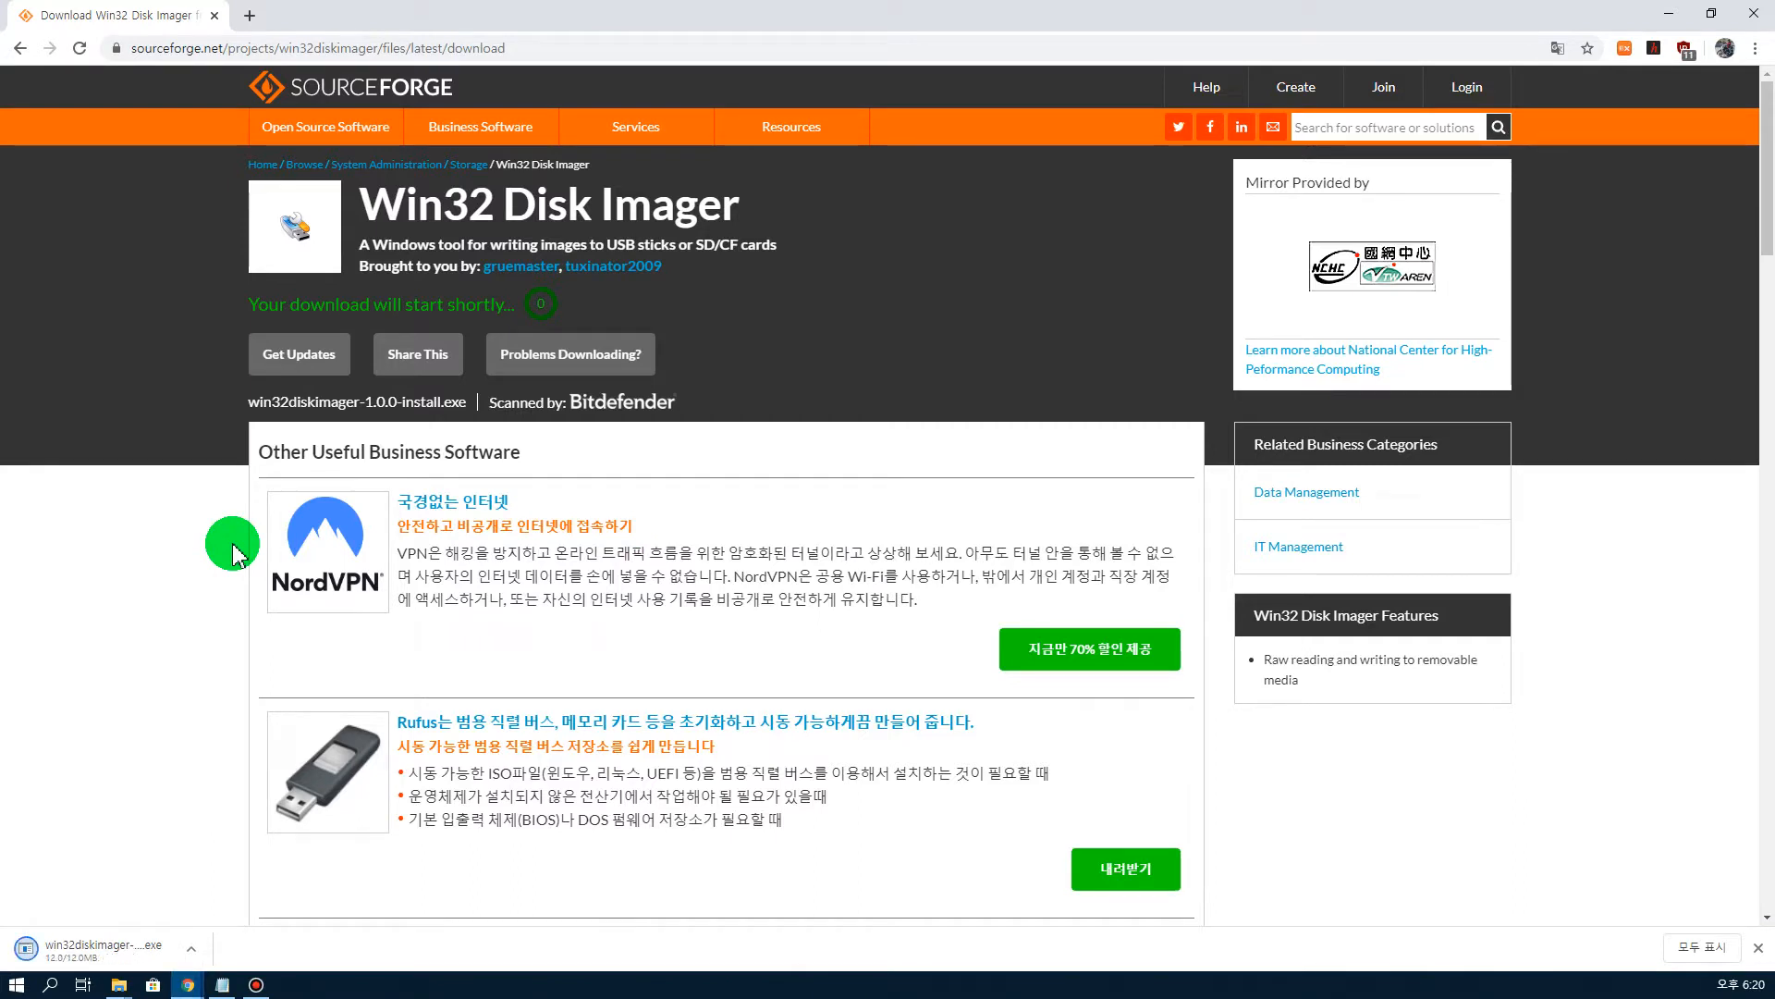
# Step: Show the downloaded win32diskimager-1.0.0-install.exe in its folder, then minimize the folder window
pyautogui.click(191, 947)
pyautogui.click(228, 889)
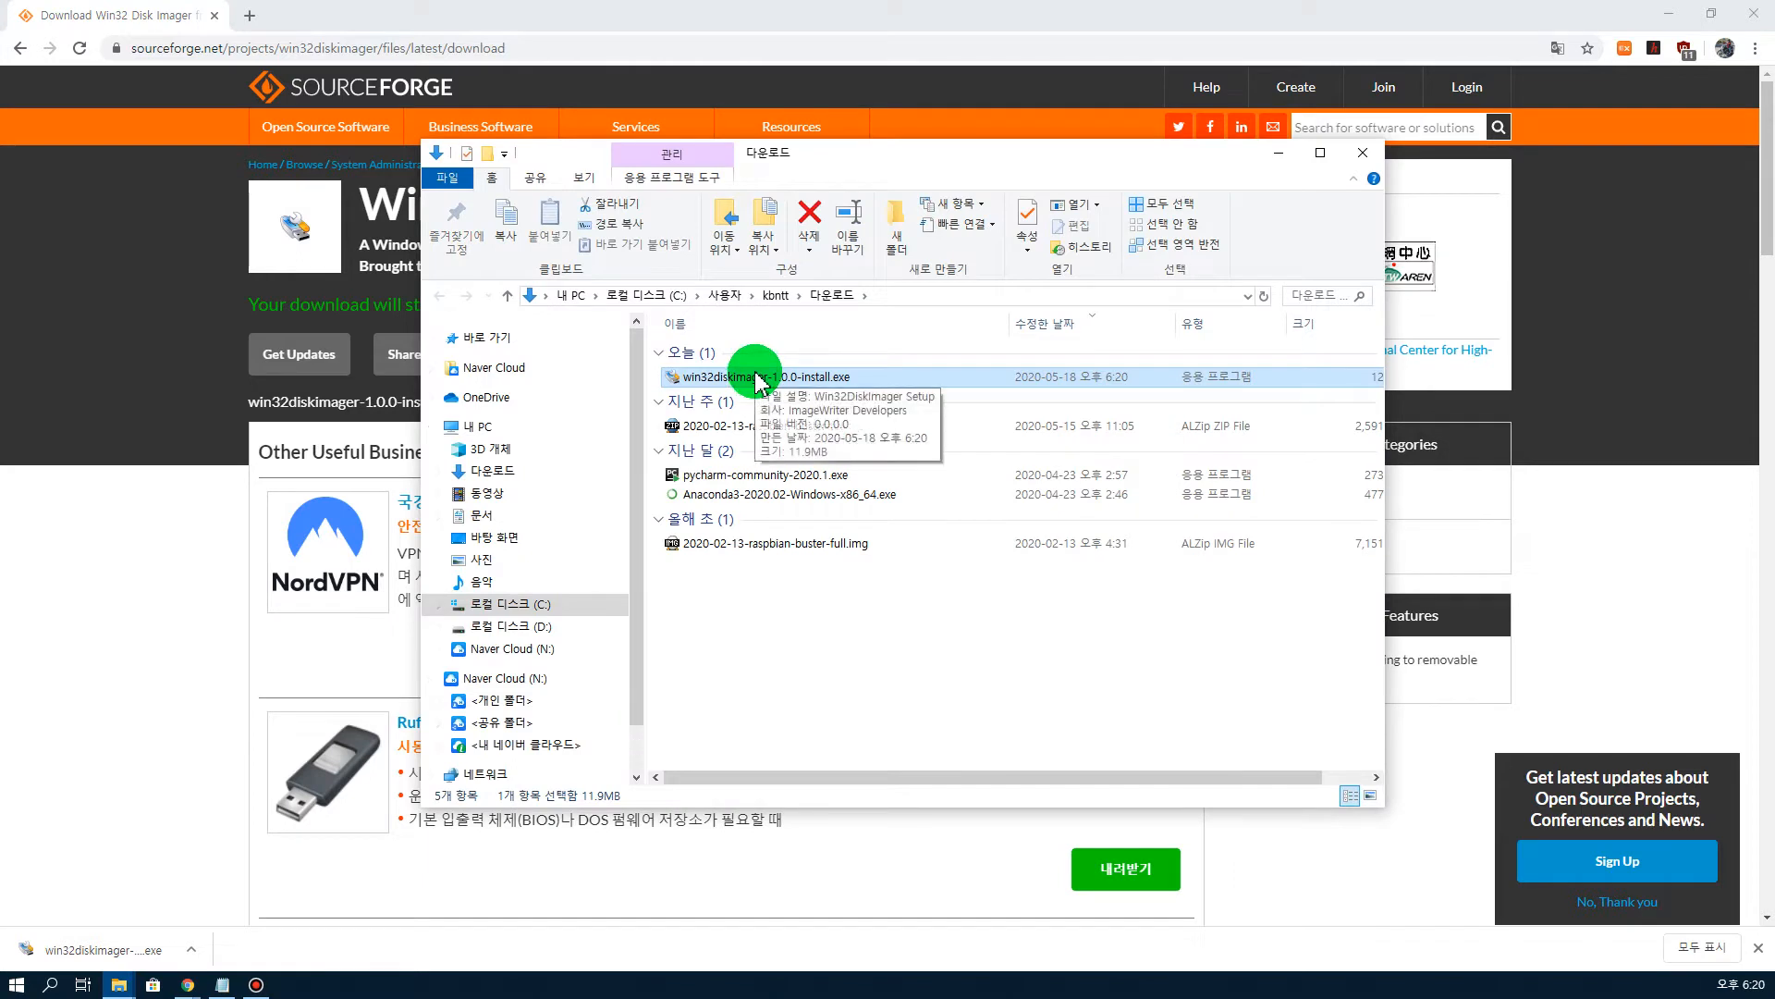
pyautogui.click(767, 652)
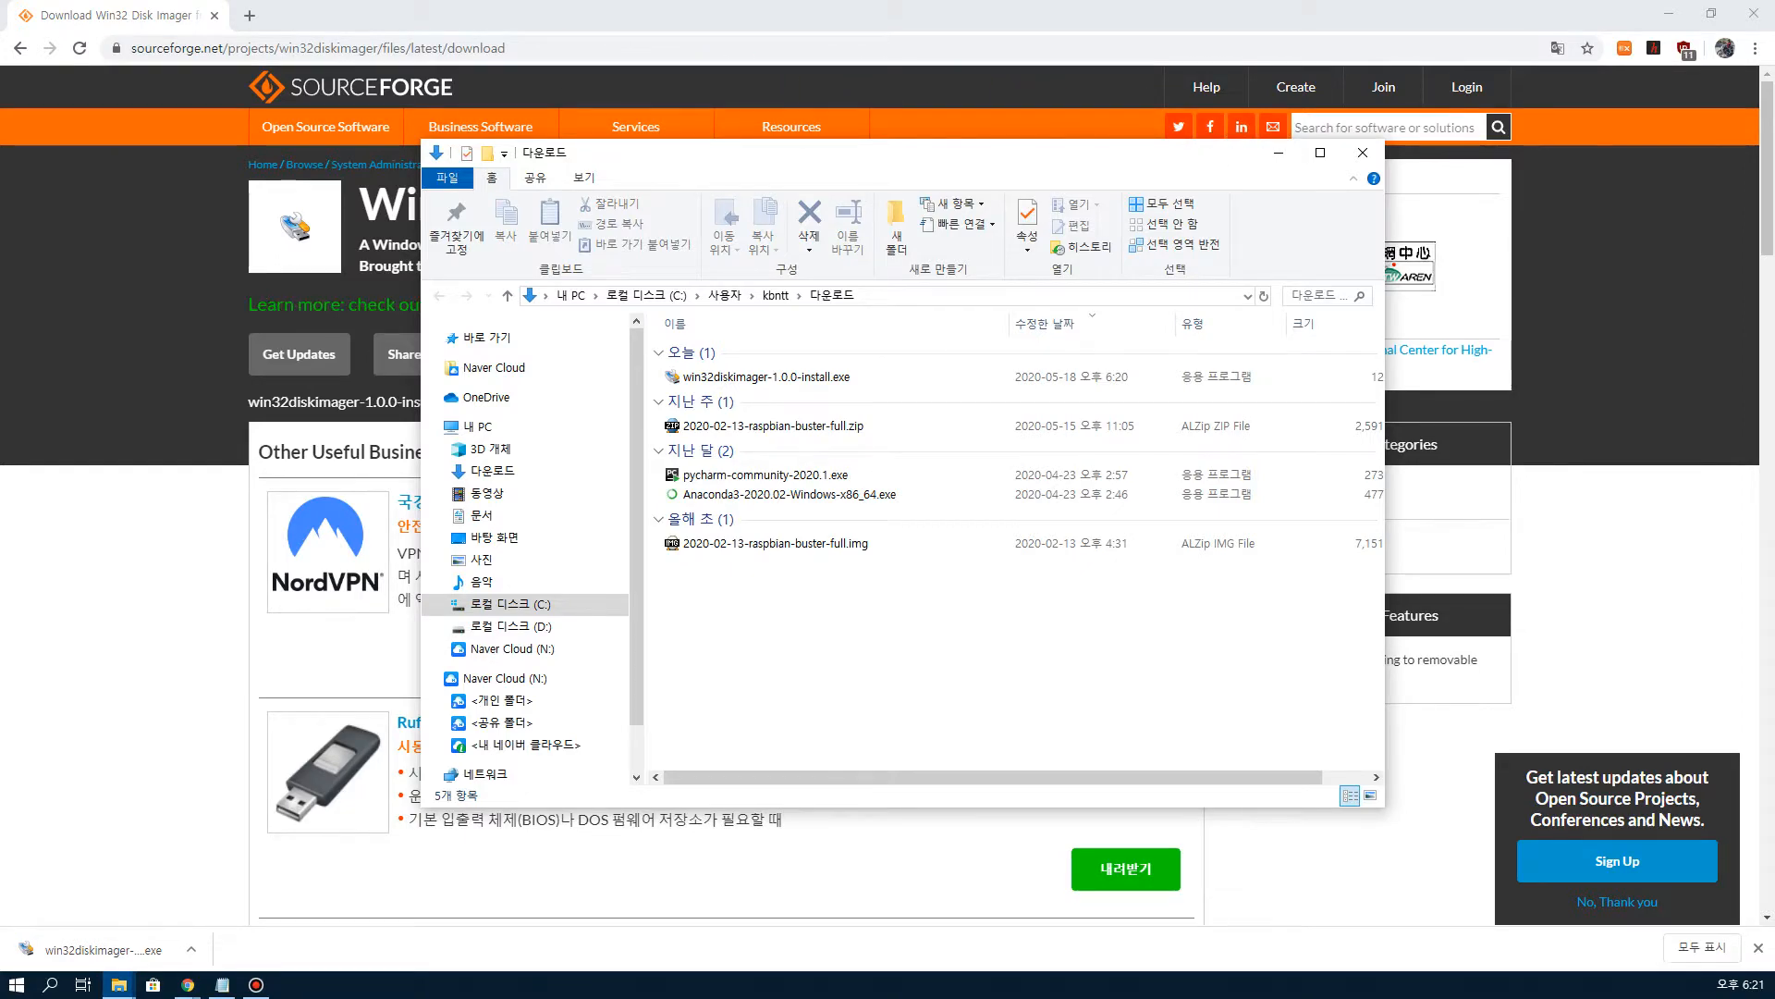
pyautogui.click(1279, 153)
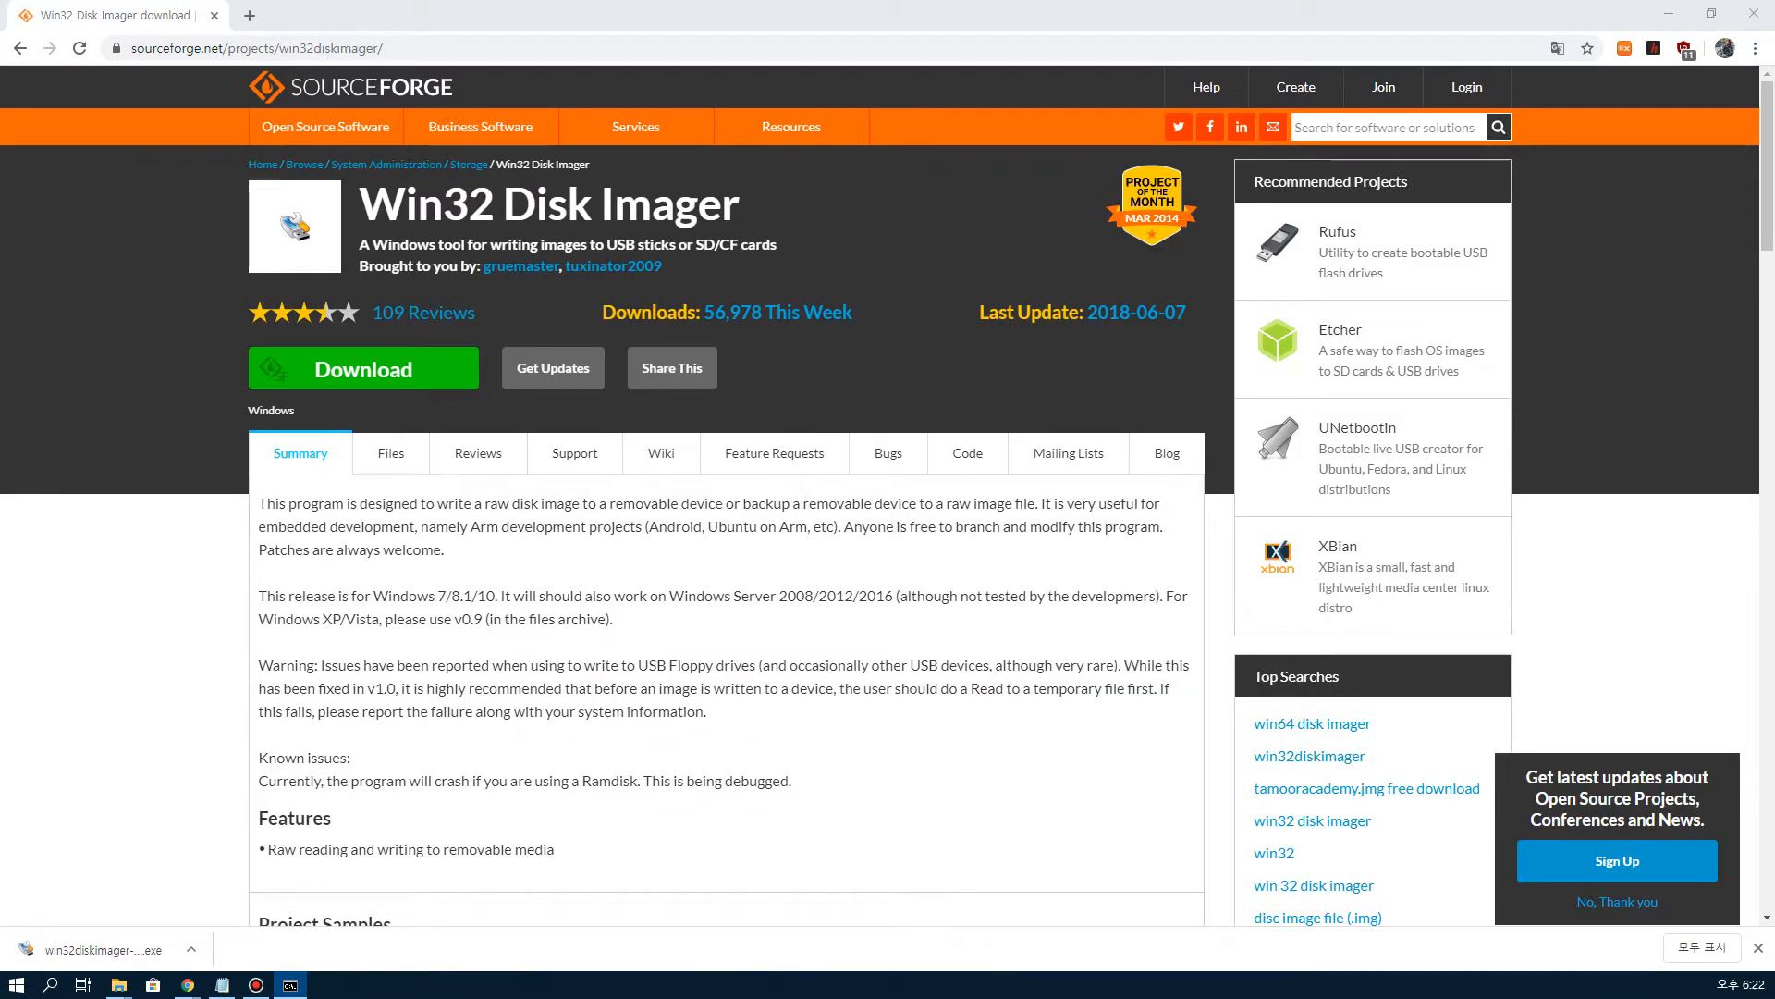
# Step: Open a command prompt and launch diskpart
pyautogui.moveTo(0, 245); pyautogui.dragTo(880, 204)
pyautogui.click(700, 279)
pyautogui.write('dis')
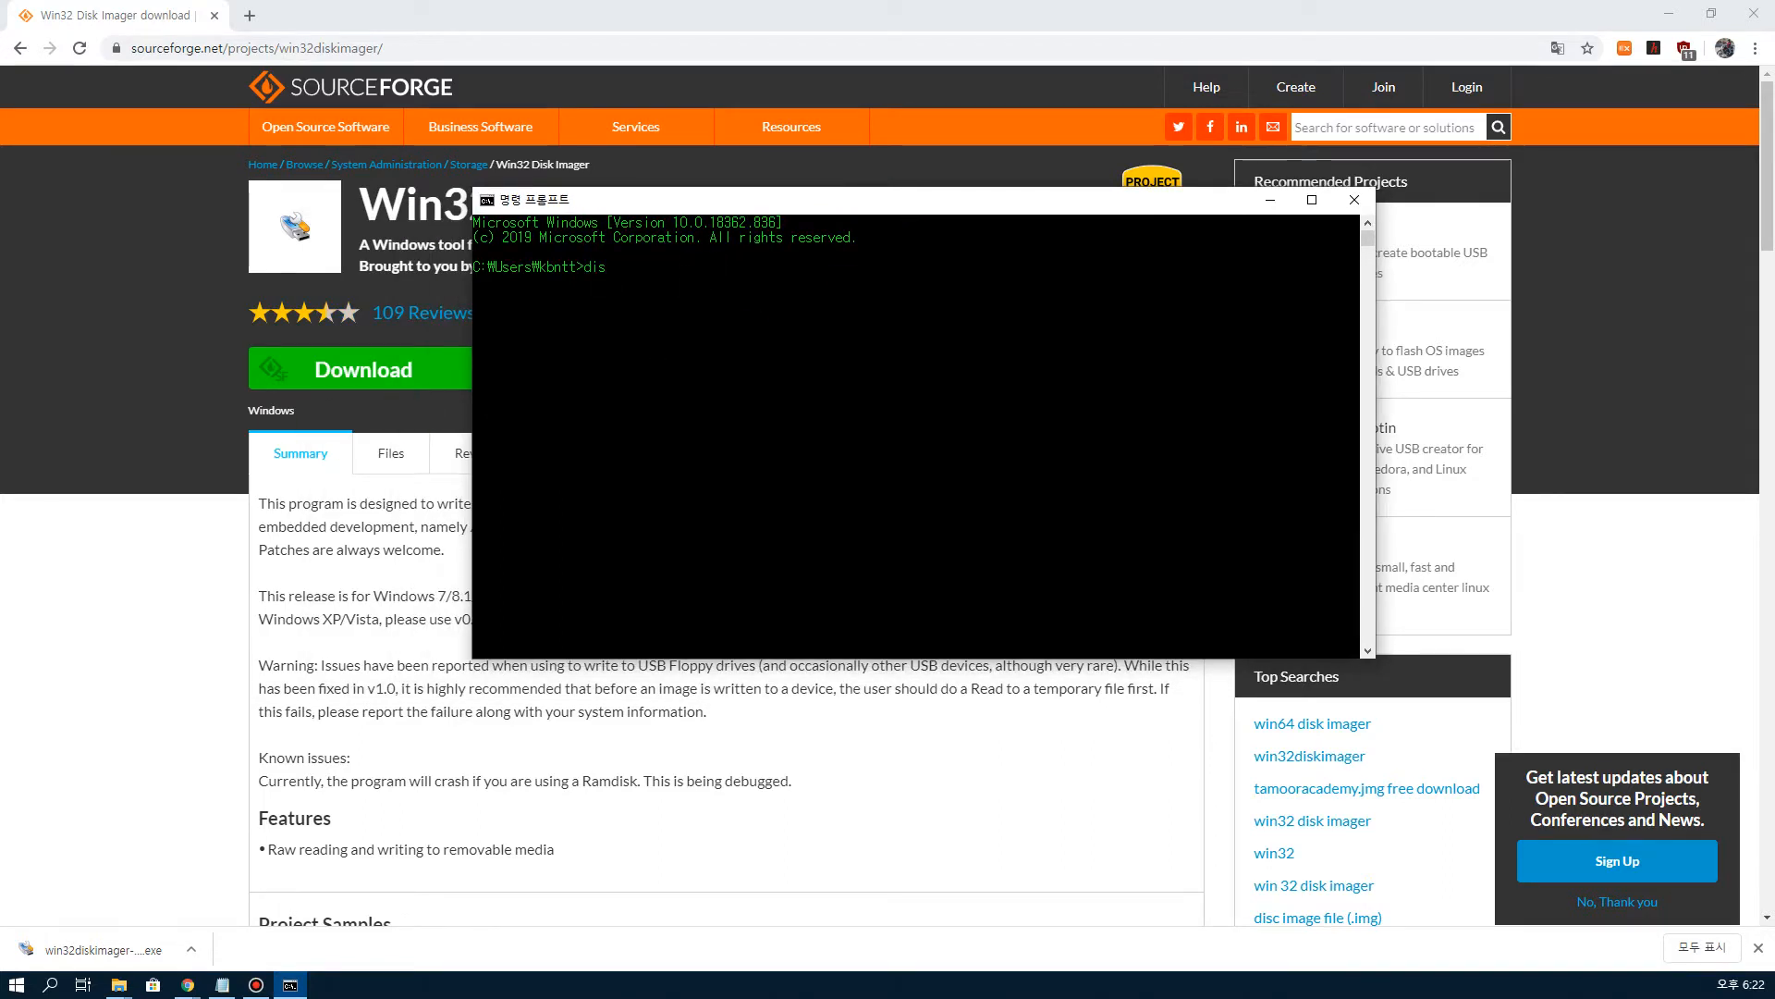
pyautogui.write('kpart')
pyautogui.press('Return')
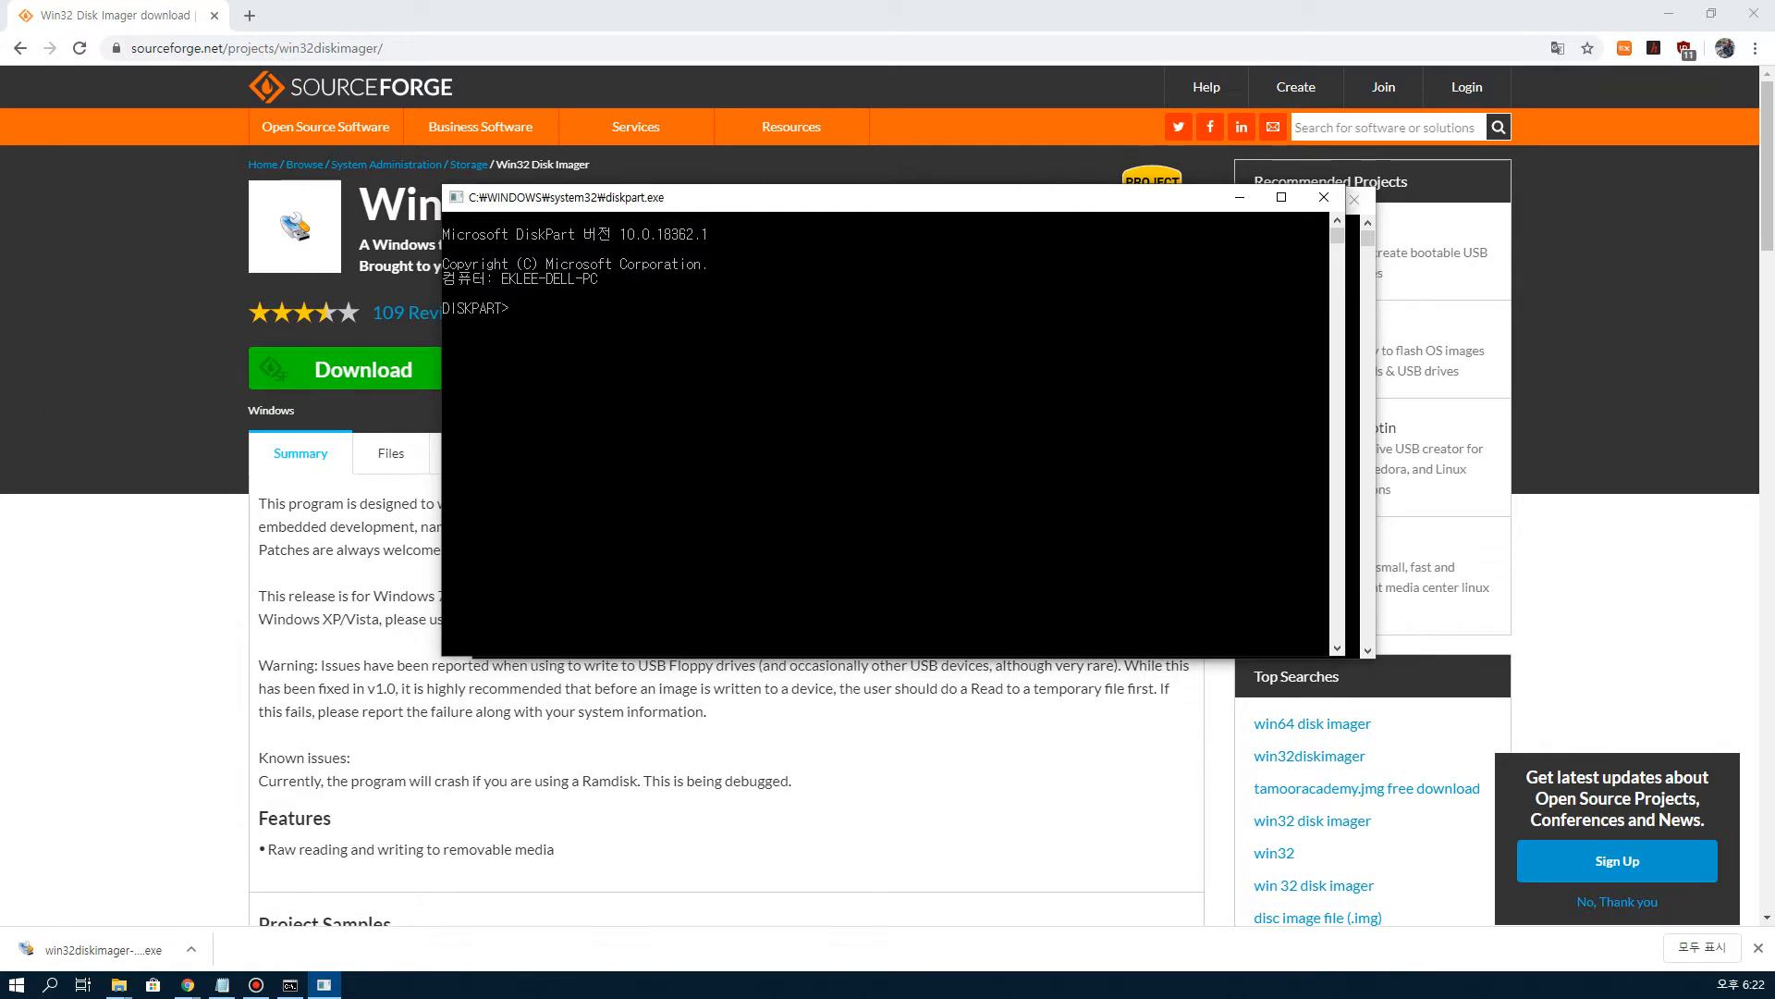
# Step: Enter the list disk command at the DISKPART prompt
pyautogui.click(632, 417)
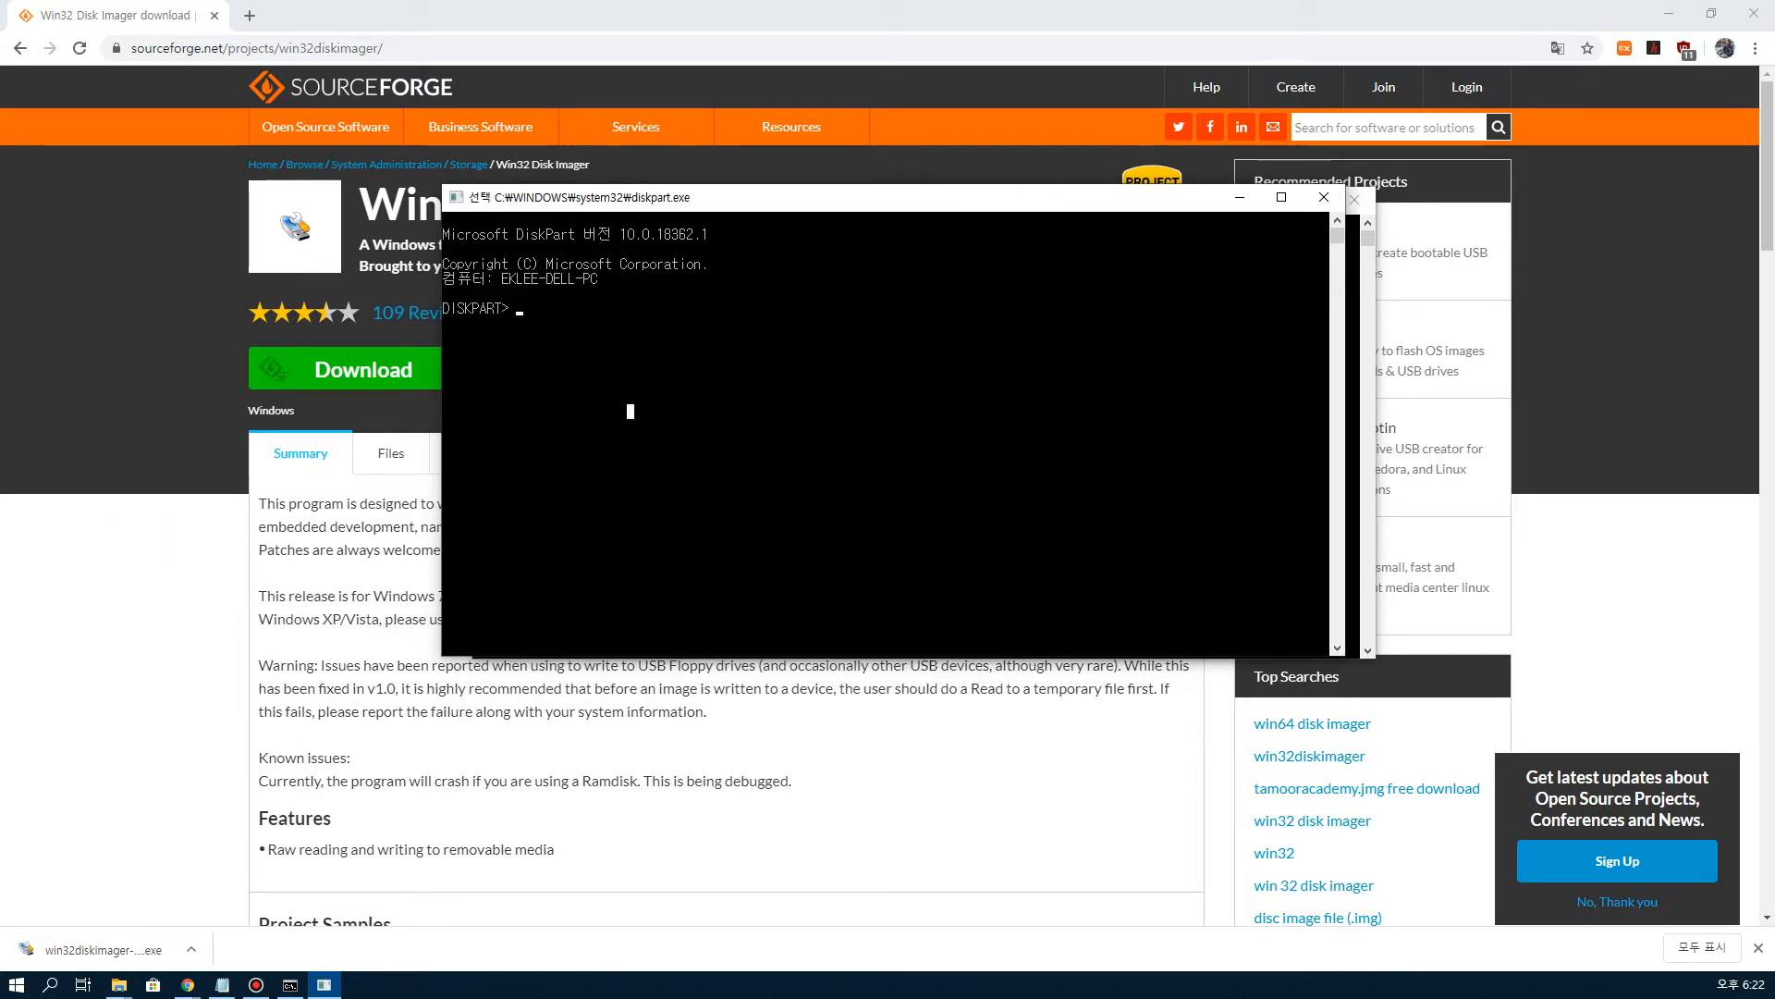
pyautogui.write('list')
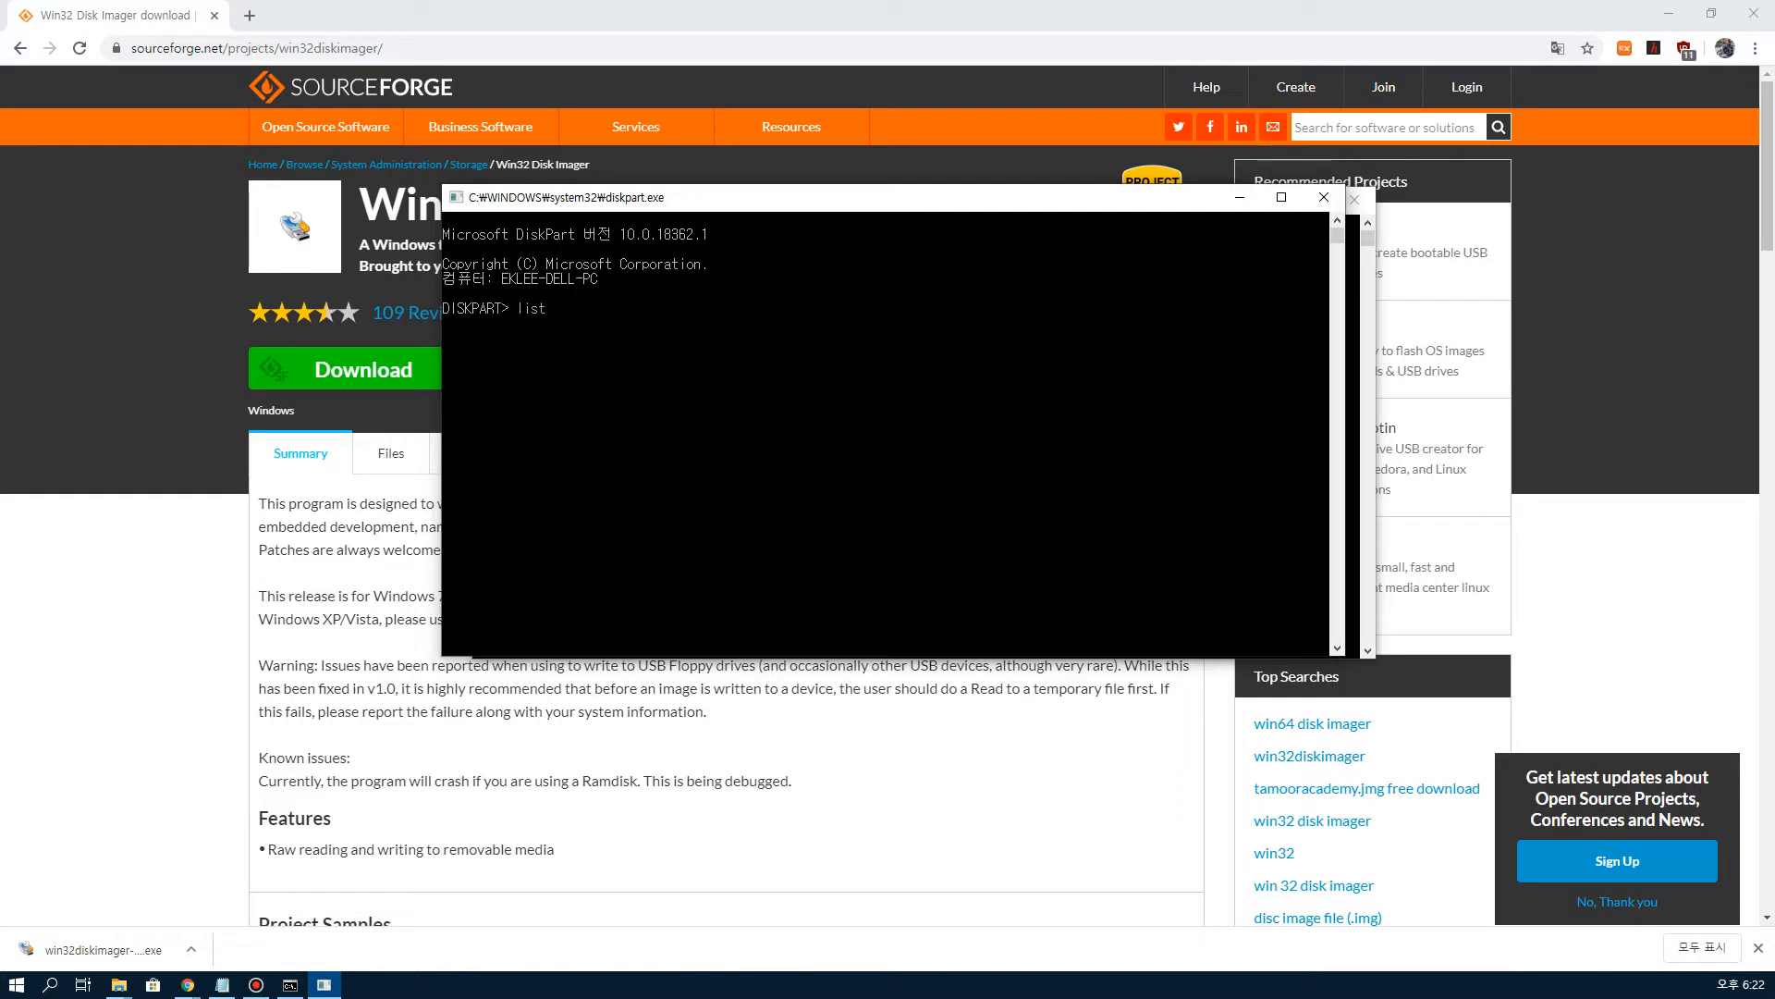
pyautogui.write(' didk')
pyautogui.press('BackSpace')
pyautogui.press('BackSpace')
# Step: Add list disk as a new line in the Notepad note
pyautogui.click(222, 985)
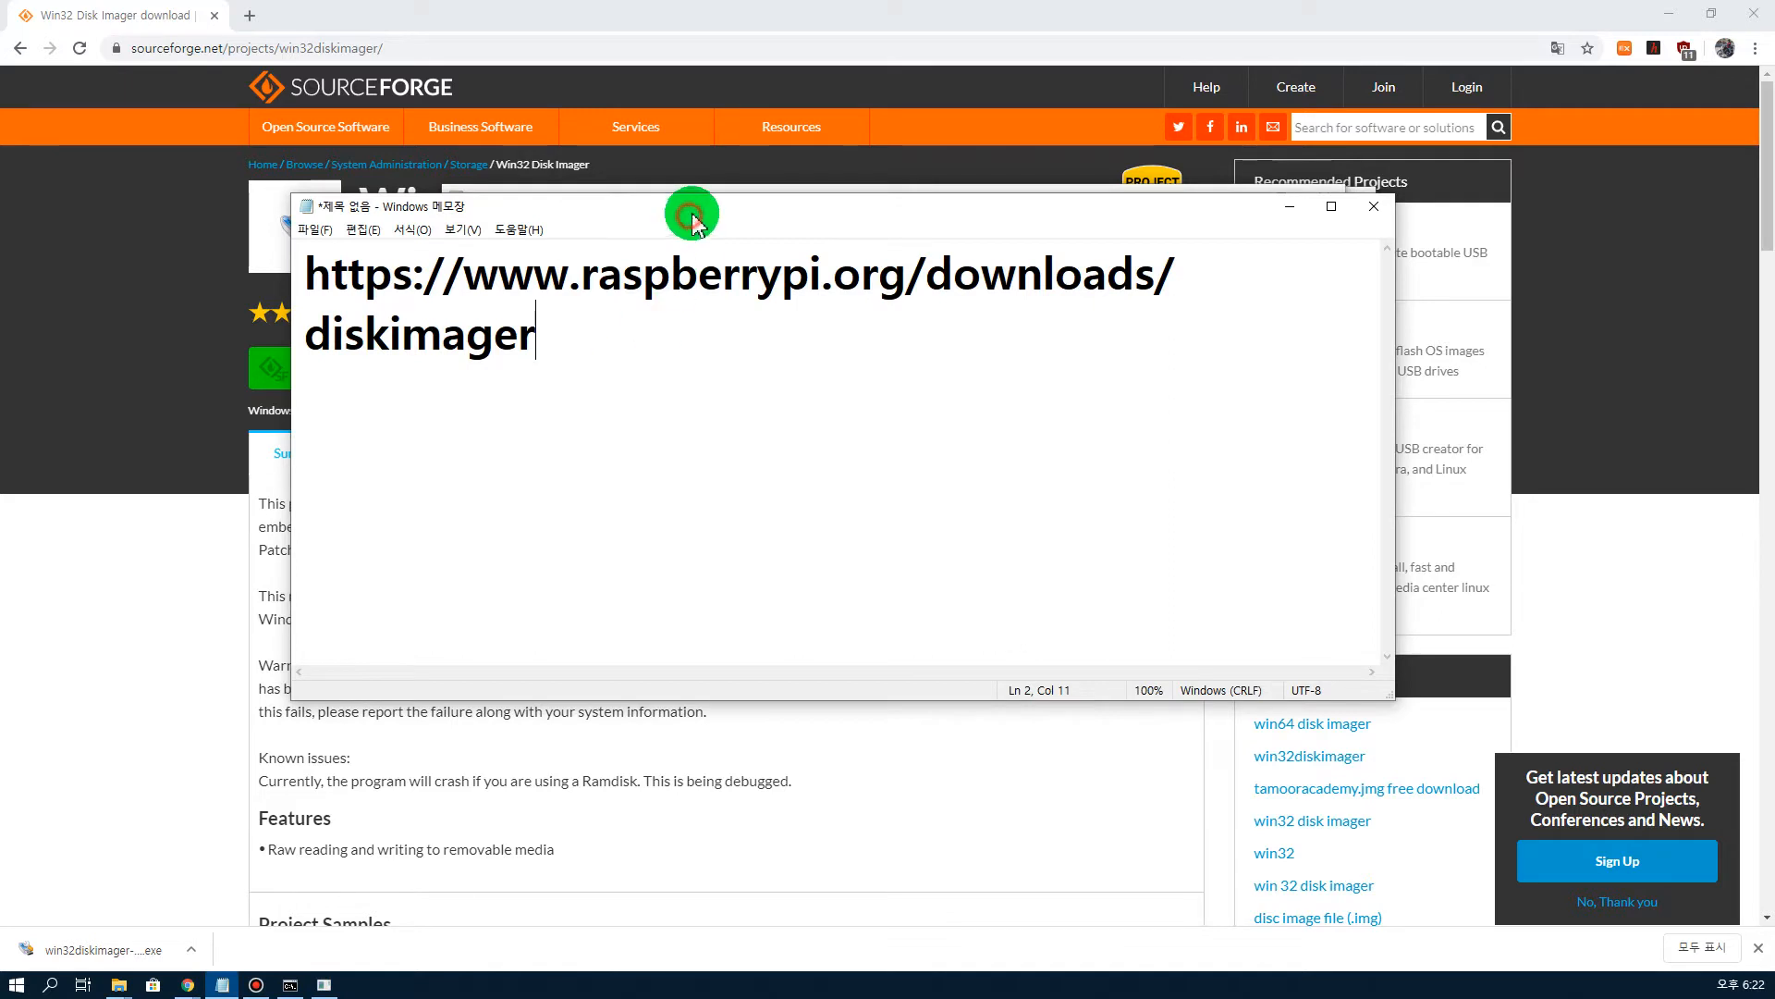
pyautogui.moveTo(689, 221); pyautogui.dragTo(732, 178)
pyautogui.press('Return')
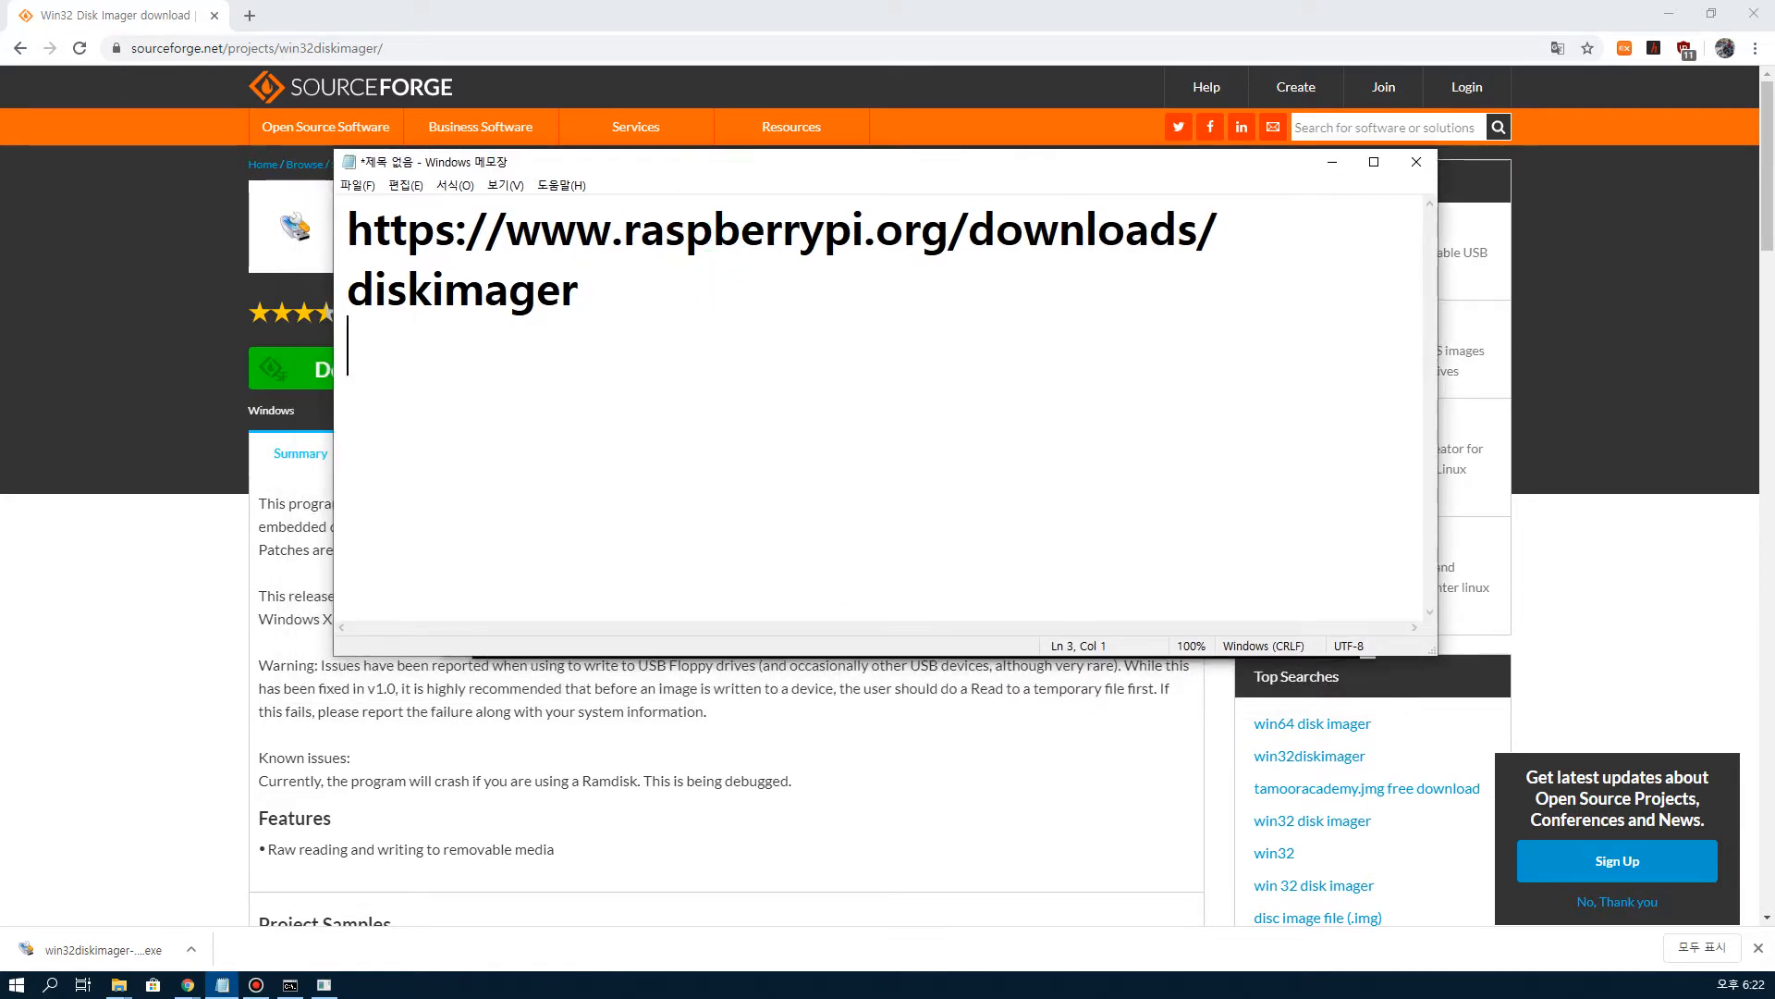
pyautogui.write('list ')
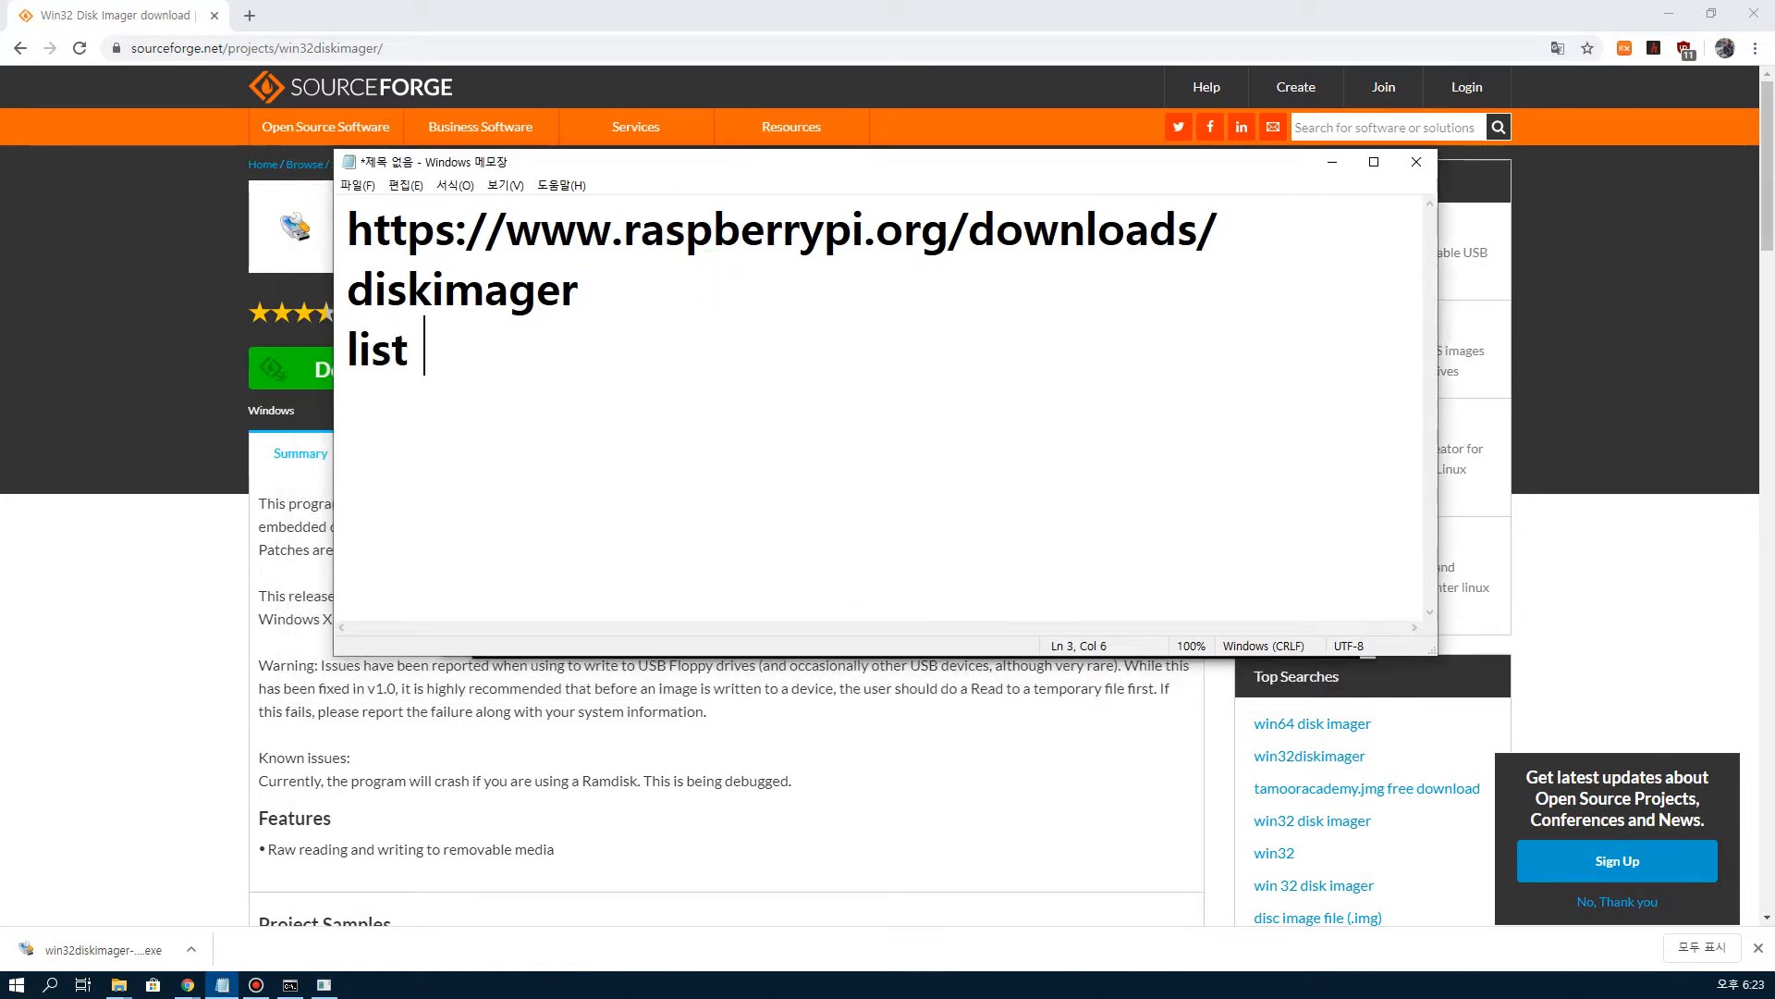
pyautogui.write('disk')
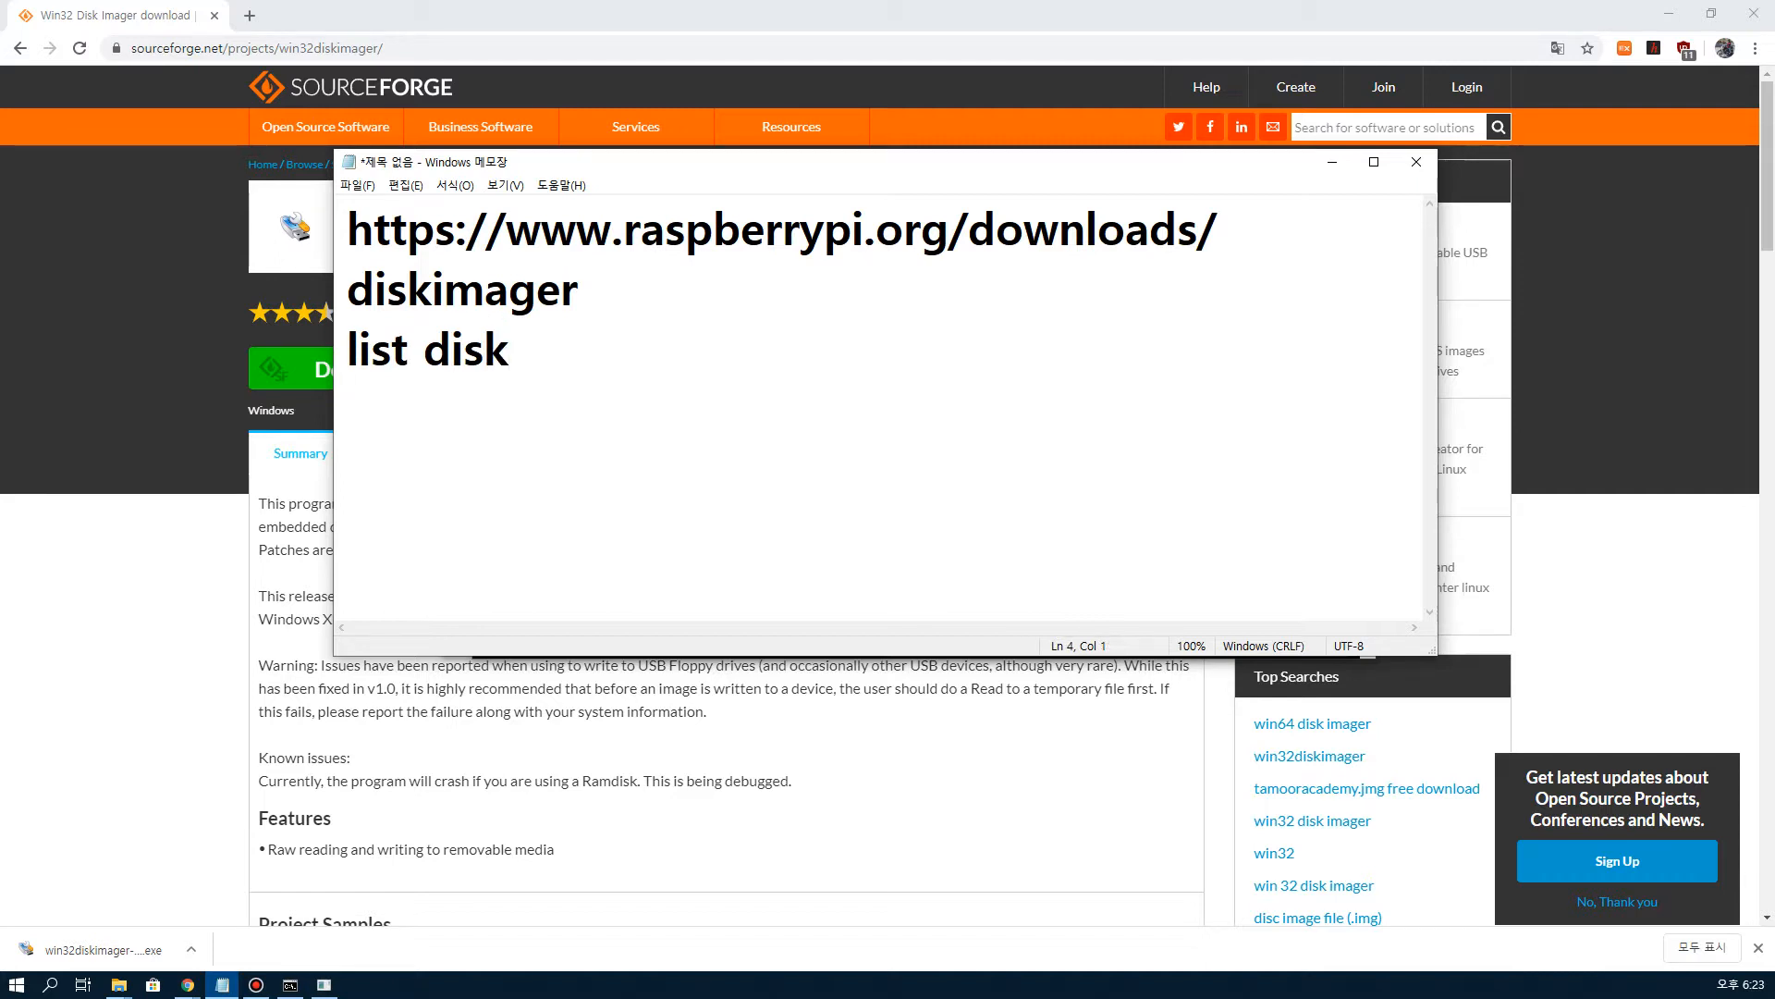
# Step: Run the list disk command in diskpart
pyautogui.moveTo(723, 165); pyautogui.dragTo(0, 165)
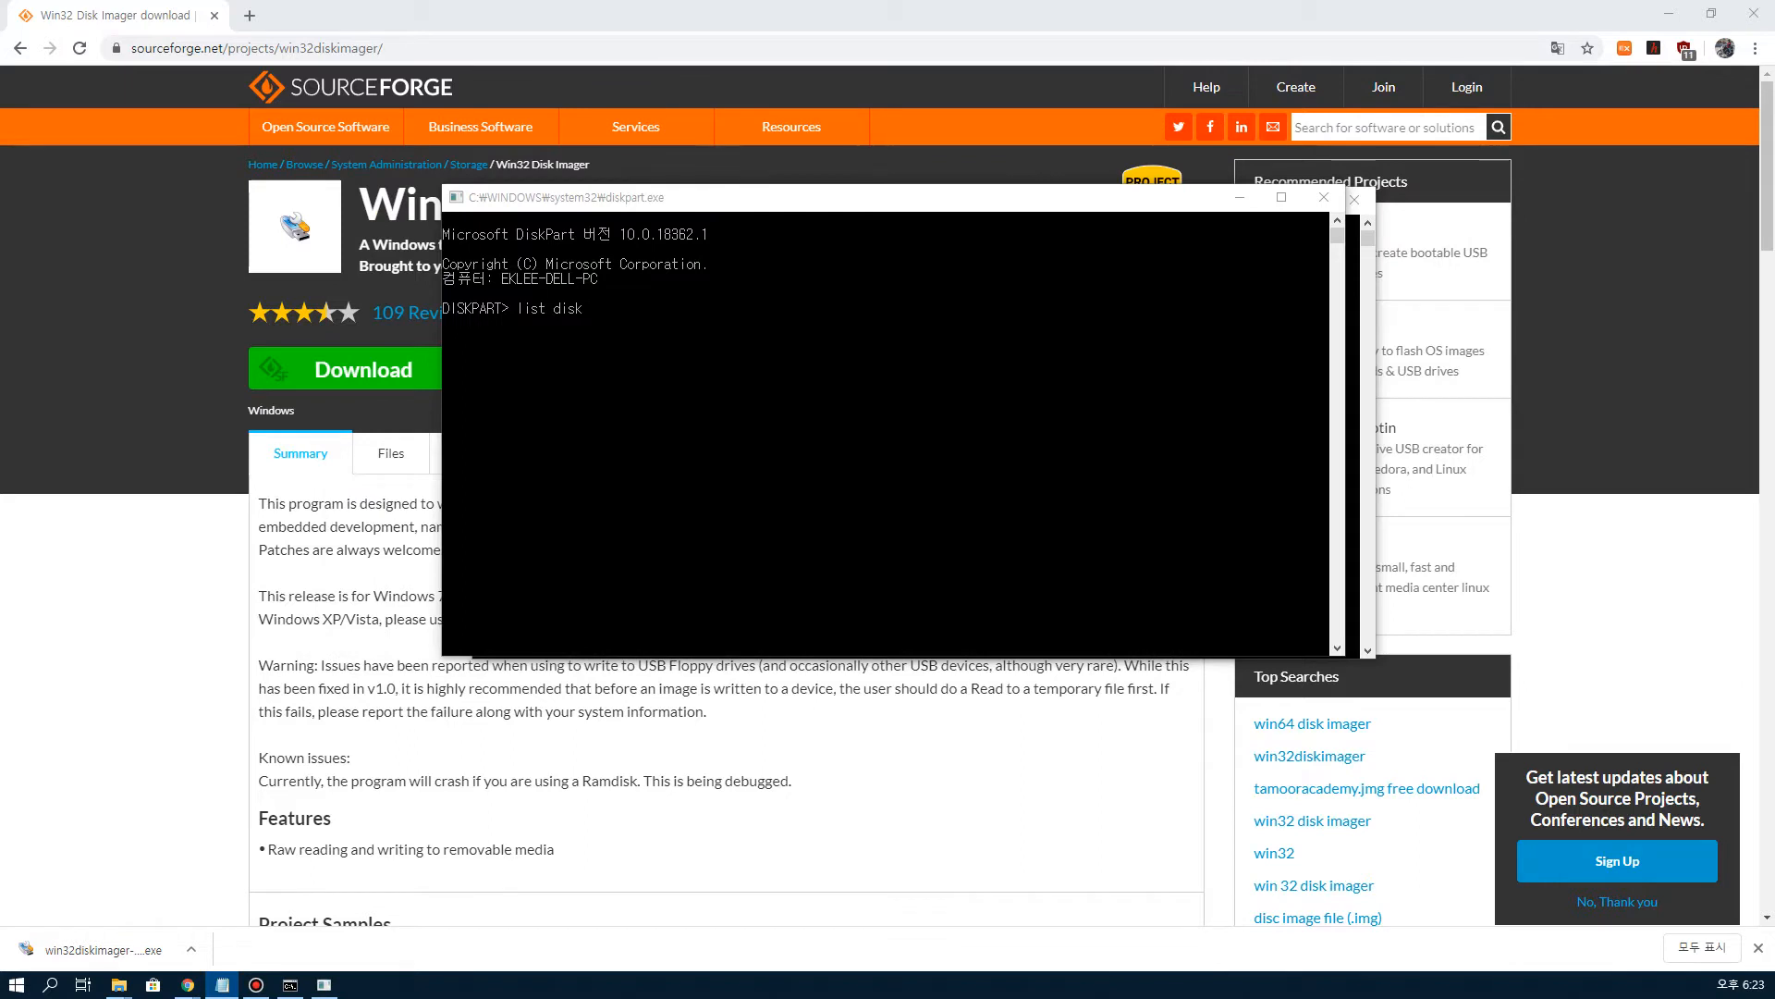
pyautogui.click(636, 318)
pyautogui.press('Return')
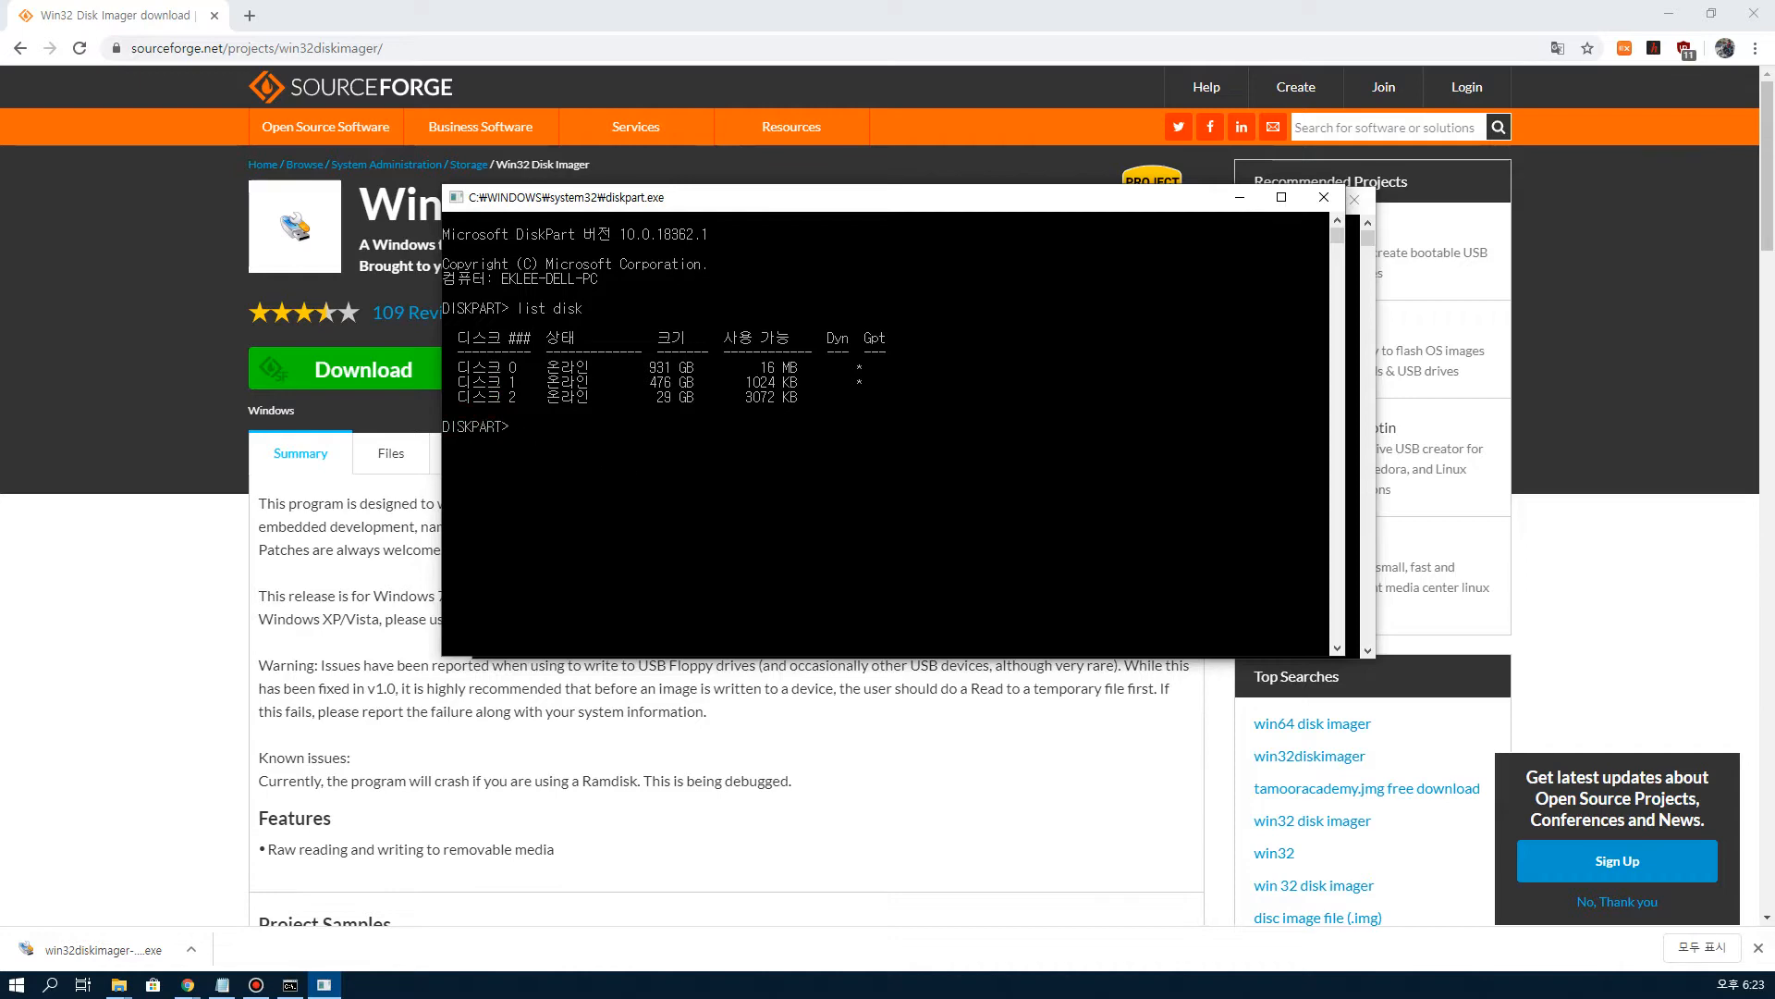
# Step: Add select disk 2 as a new line in the Notepad note
pyautogui.hotkey('alt', 'Tab')
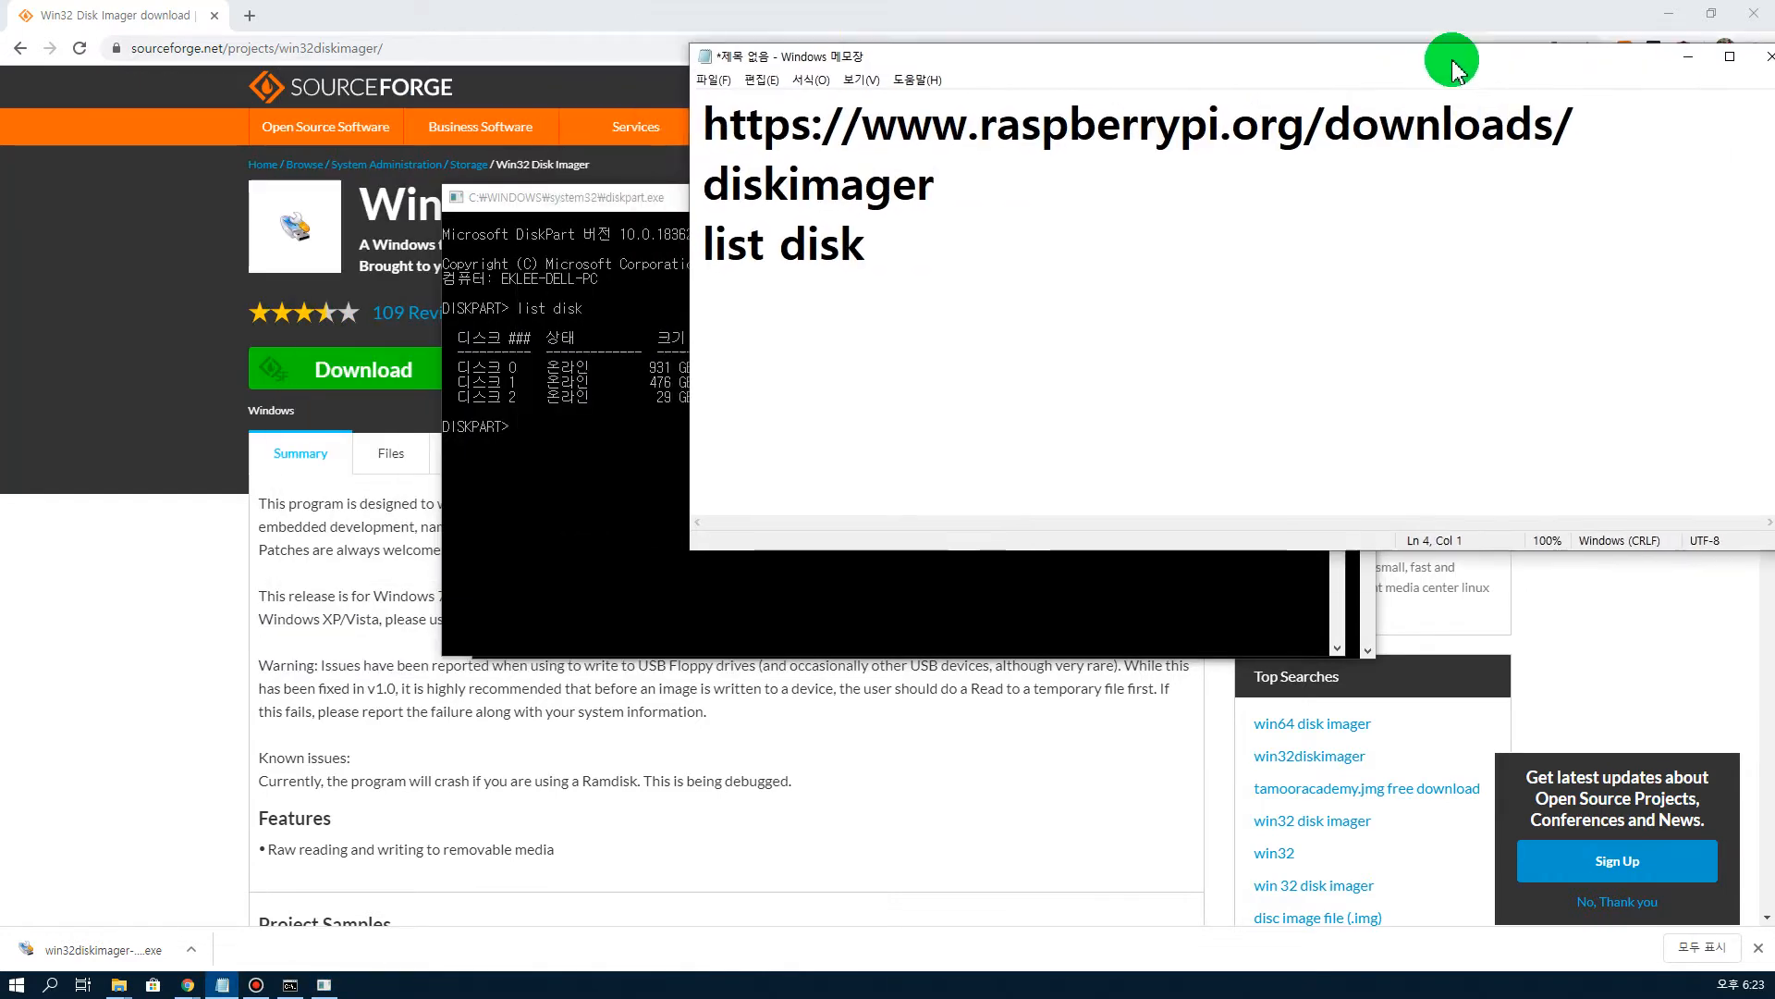
pyautogui.moveTo(1450, 56); pyautogui.dragTo(1498, 207)
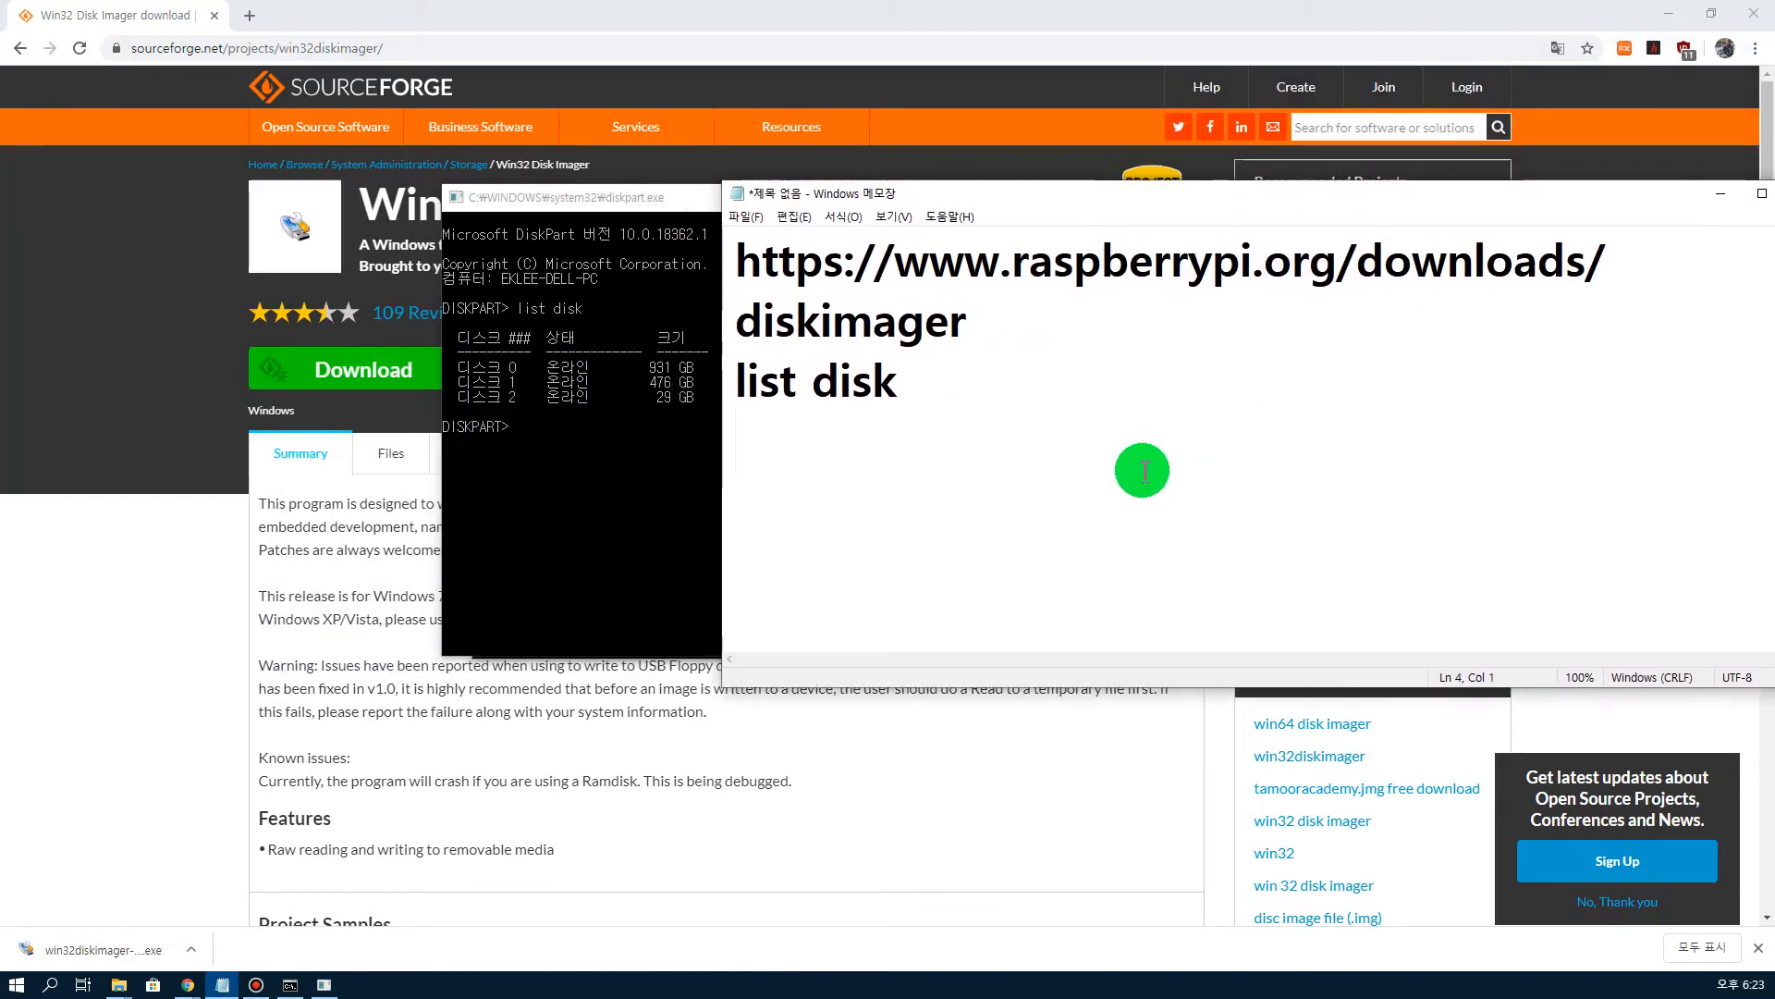
pyautogui.write('select disk')
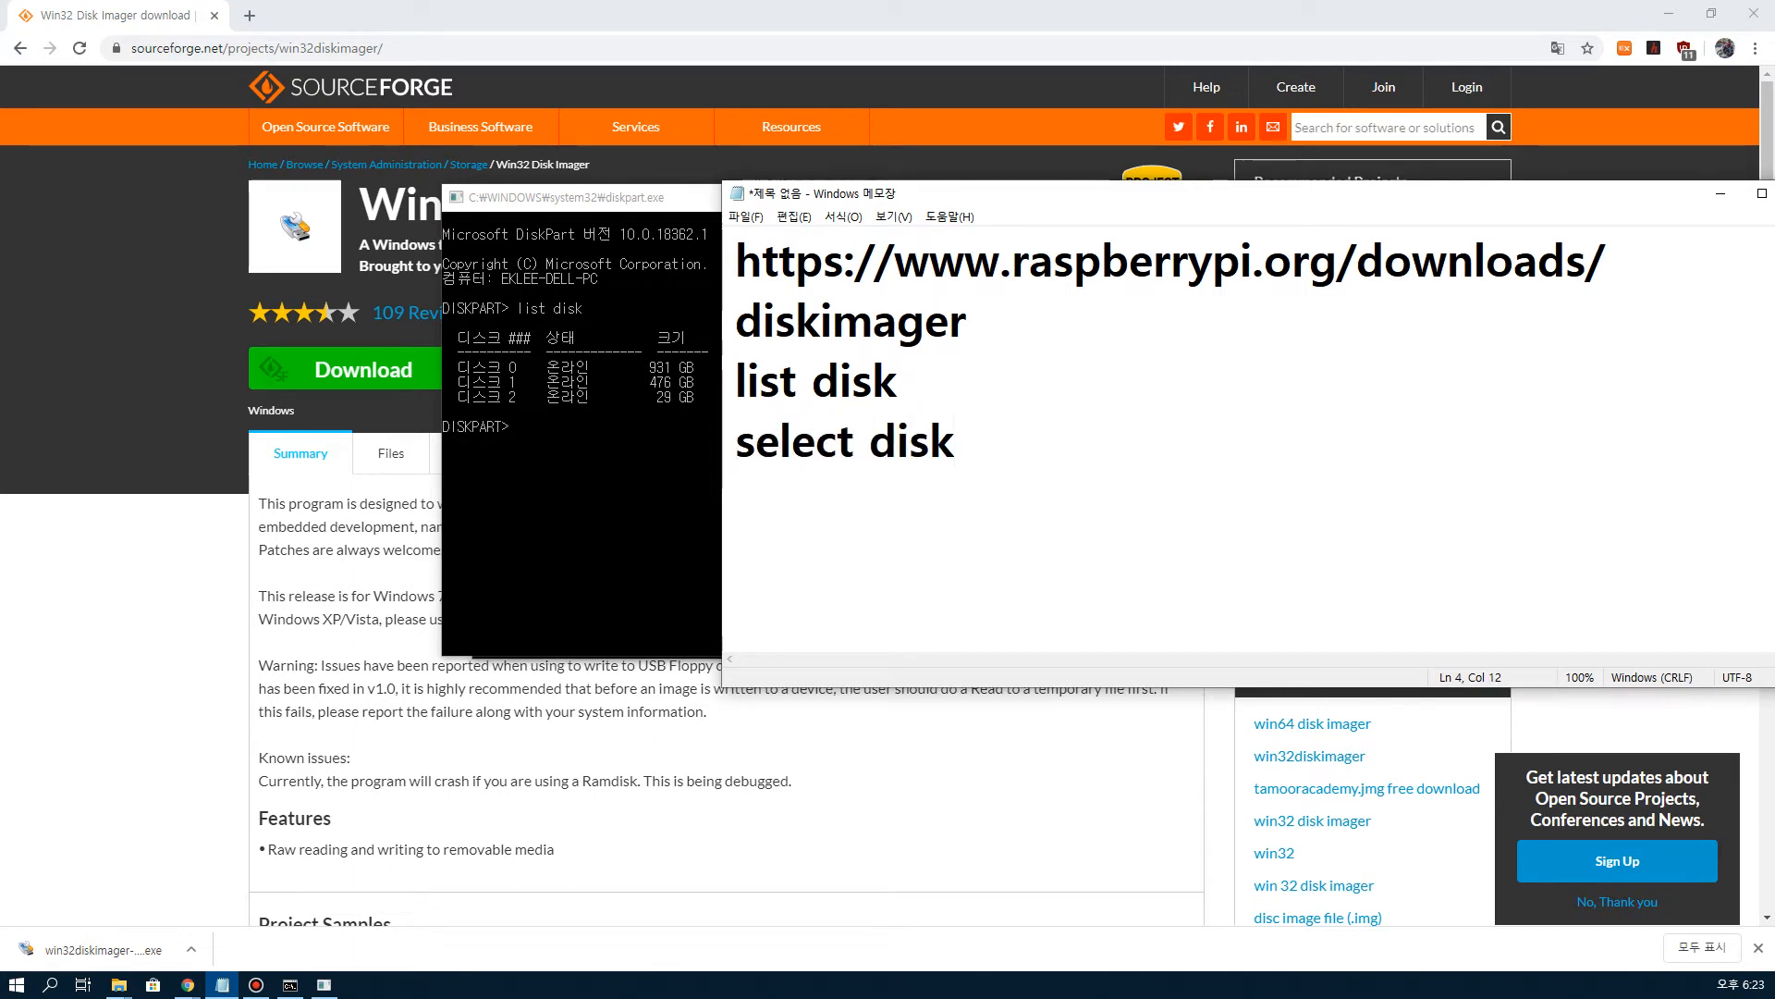
pyautogui.write(' 2')
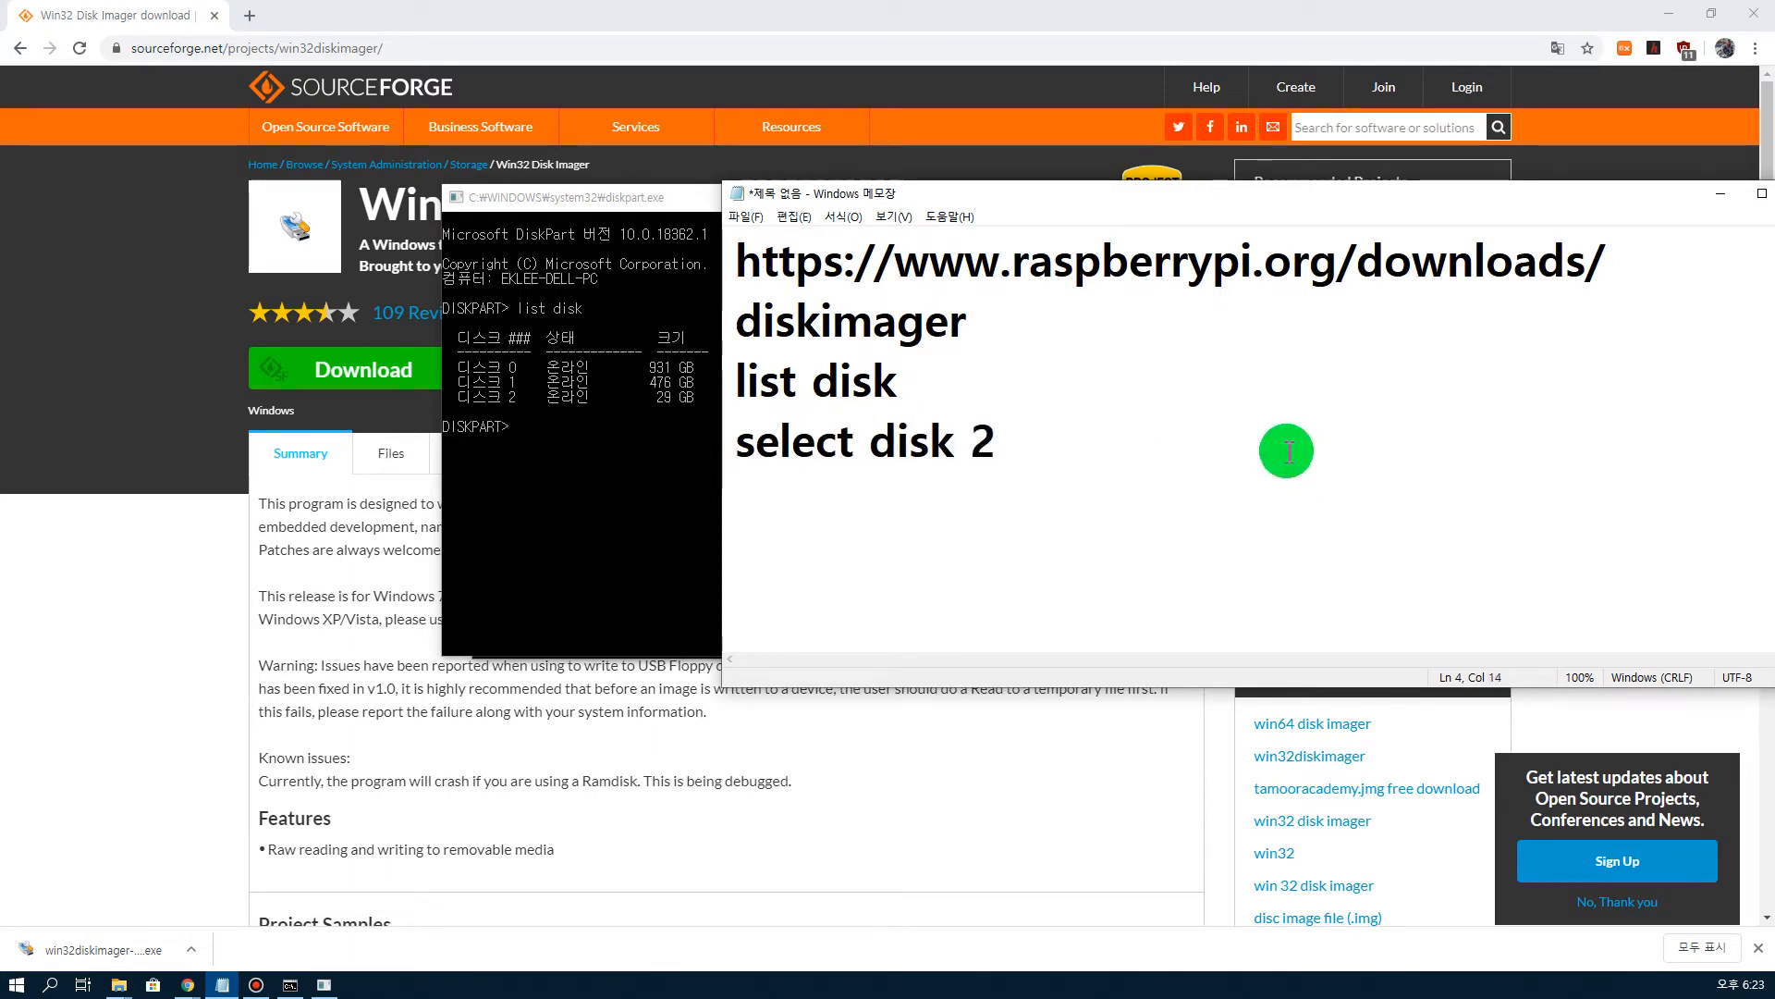
# Step: Select disk 2 in diskpart using the select disk 2 command
pyautogui.moveTo(1021, 441); pyautogui.dragTo(730, 462)
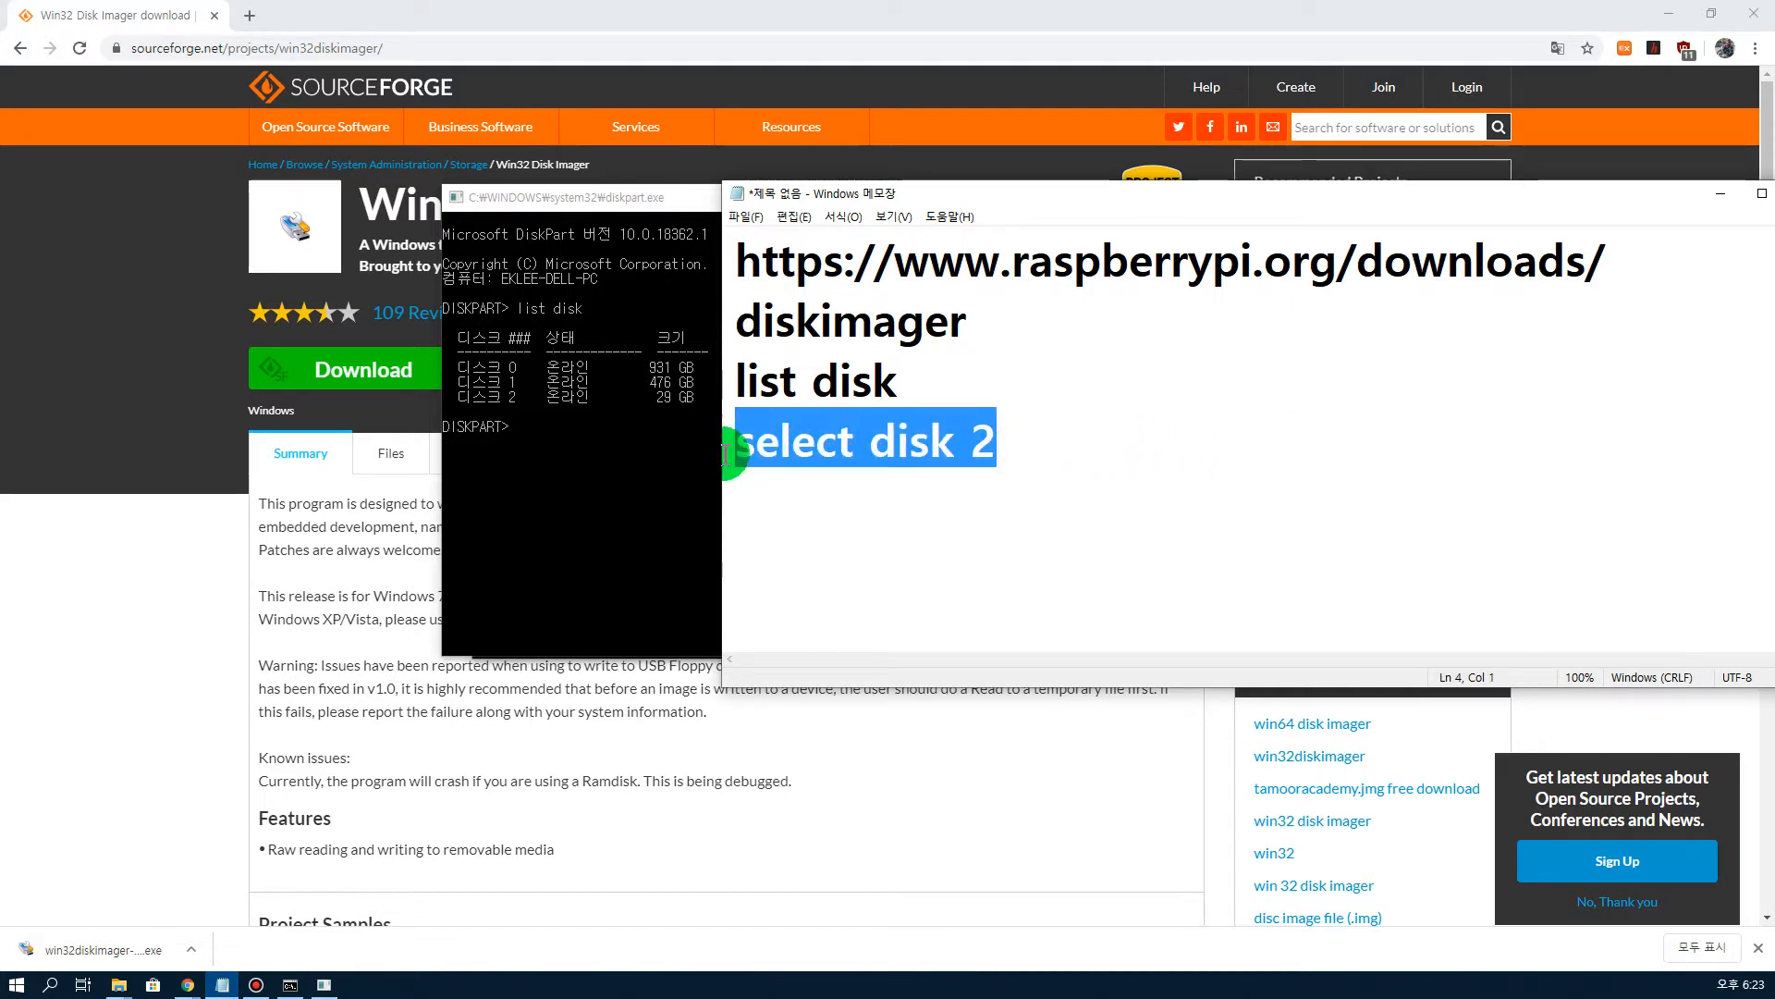
pyautogui.click(584, 429)
pyautogui.click(585, 429)
pyautogui.rightClick(585, 429)
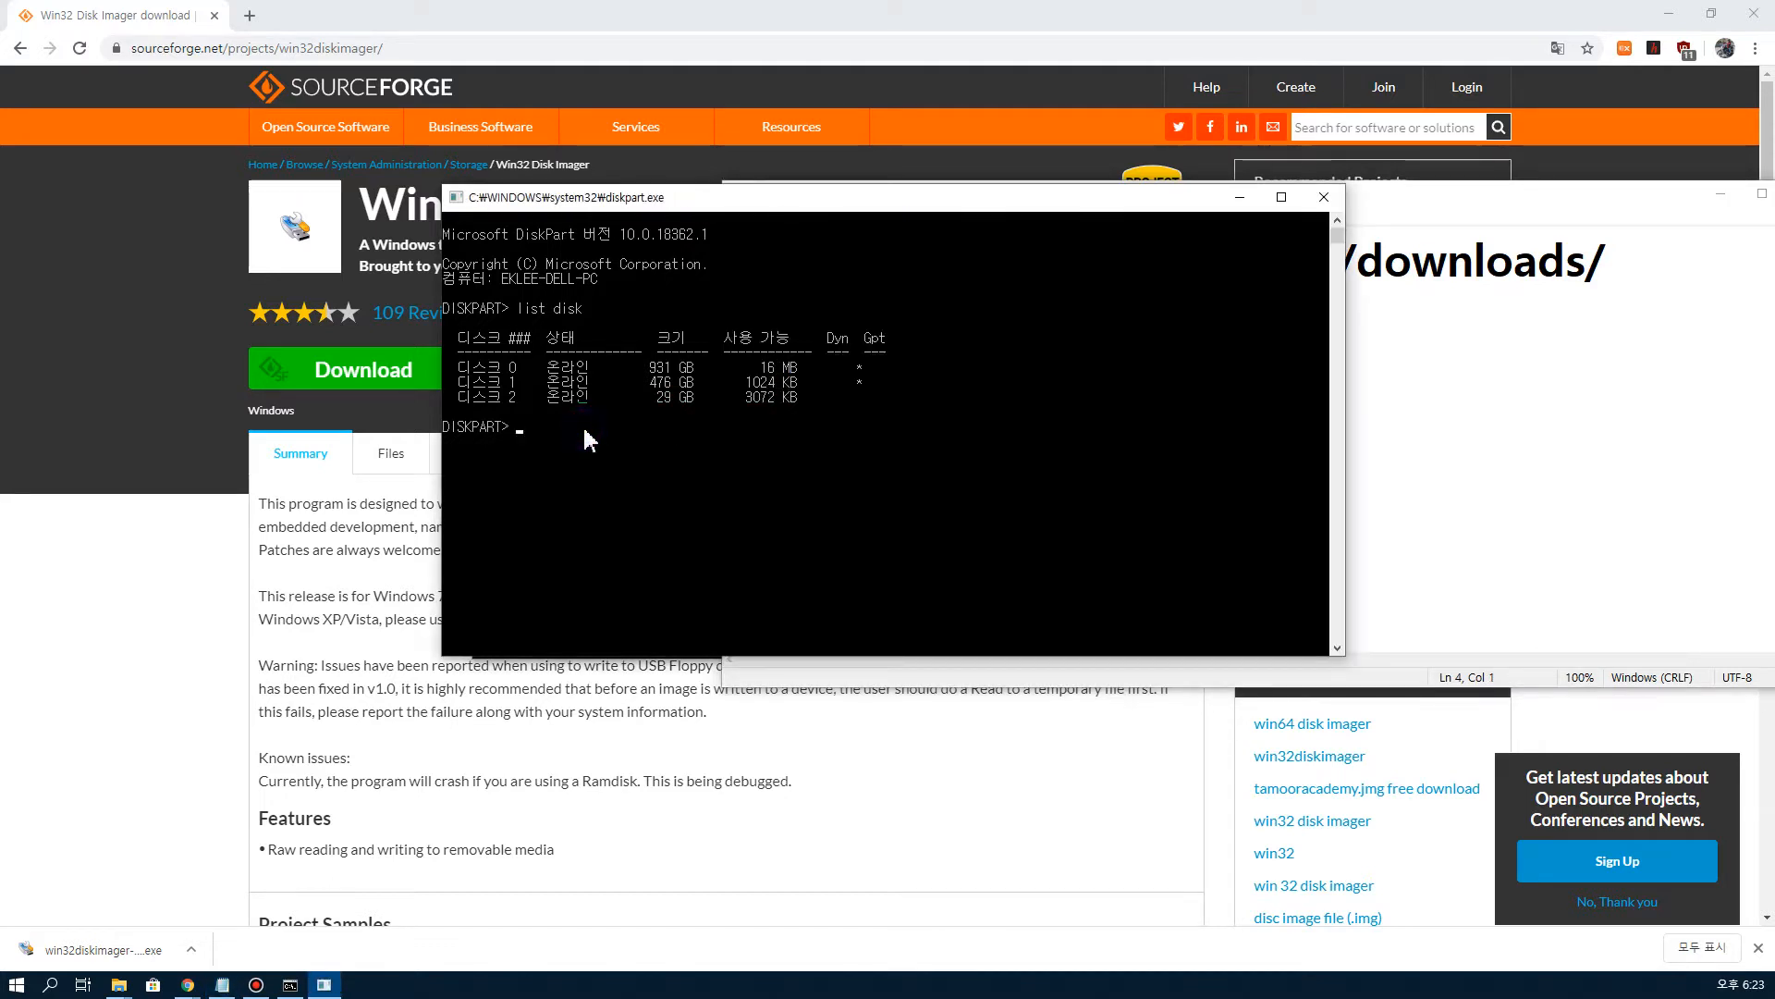
pyautogui.click(527, 431)
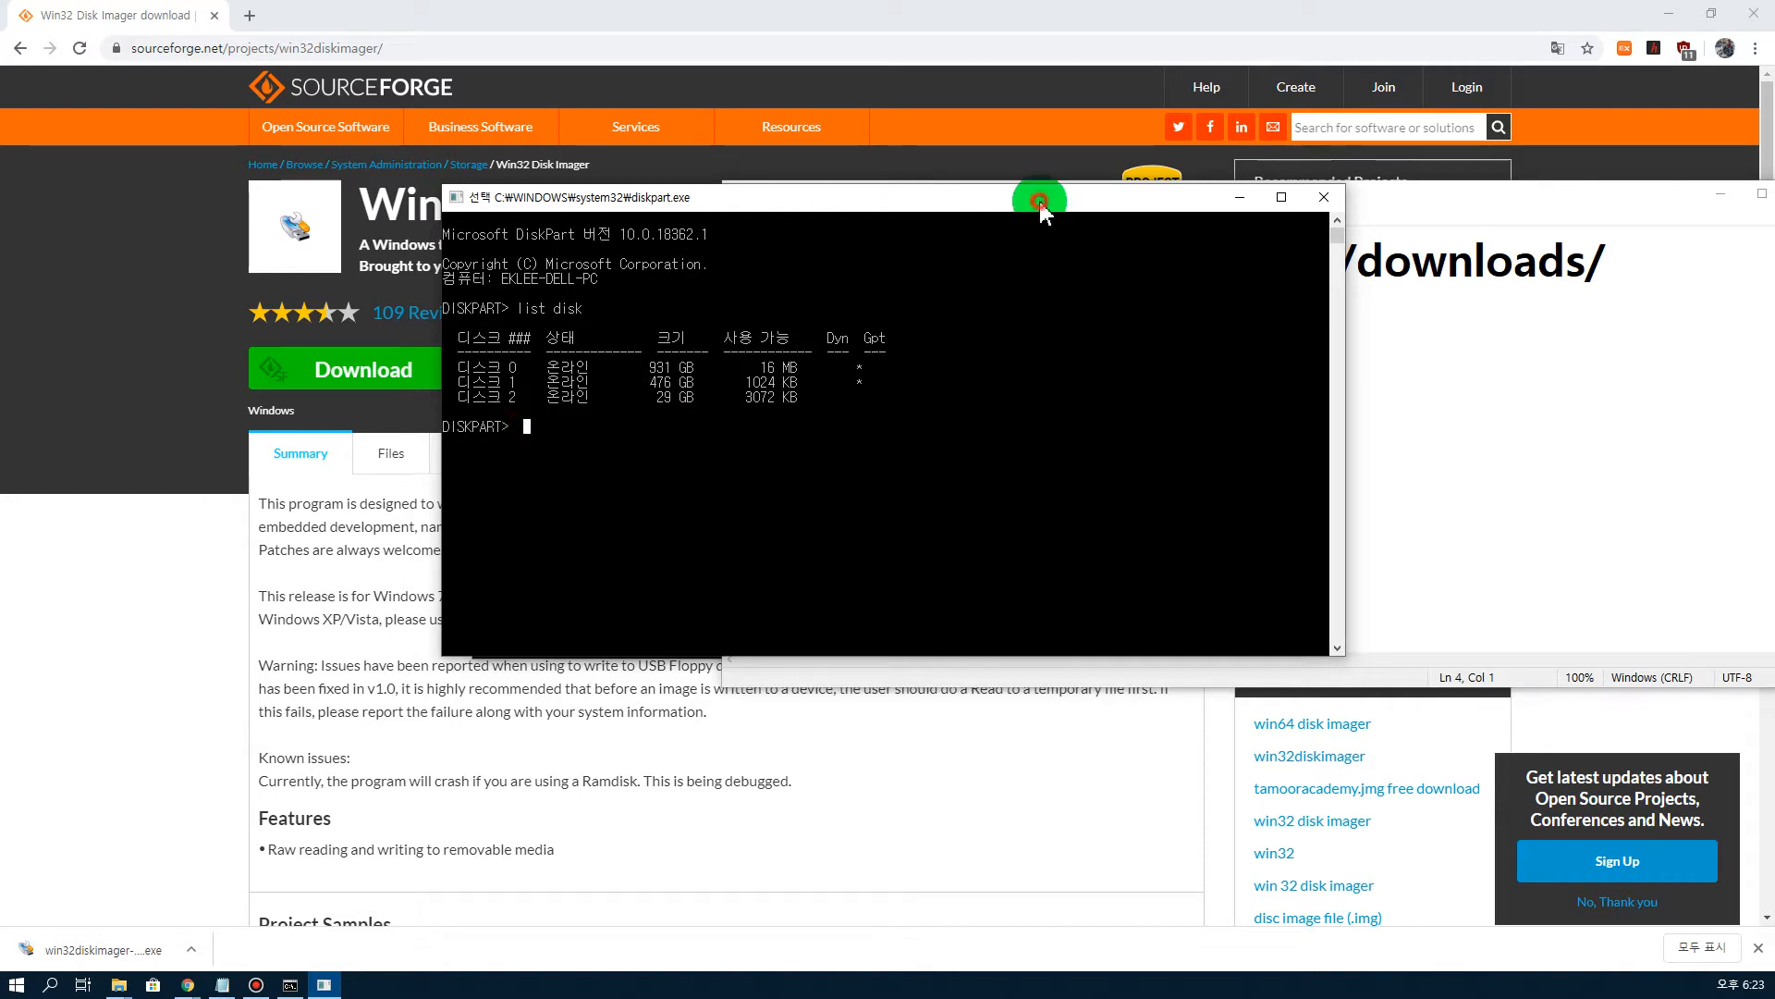
pyautogui.moveTo(1040, 211); pyautogui.dragTo(903, 418)
pyautogui.moveTo(988, 198); pyautogui.dragTo(1116, 49)
pyautogui.click(682, 413)
pyautogui.click(516, 647)
pyautogui.press('Escape')
pyautogui.write('select disk ')
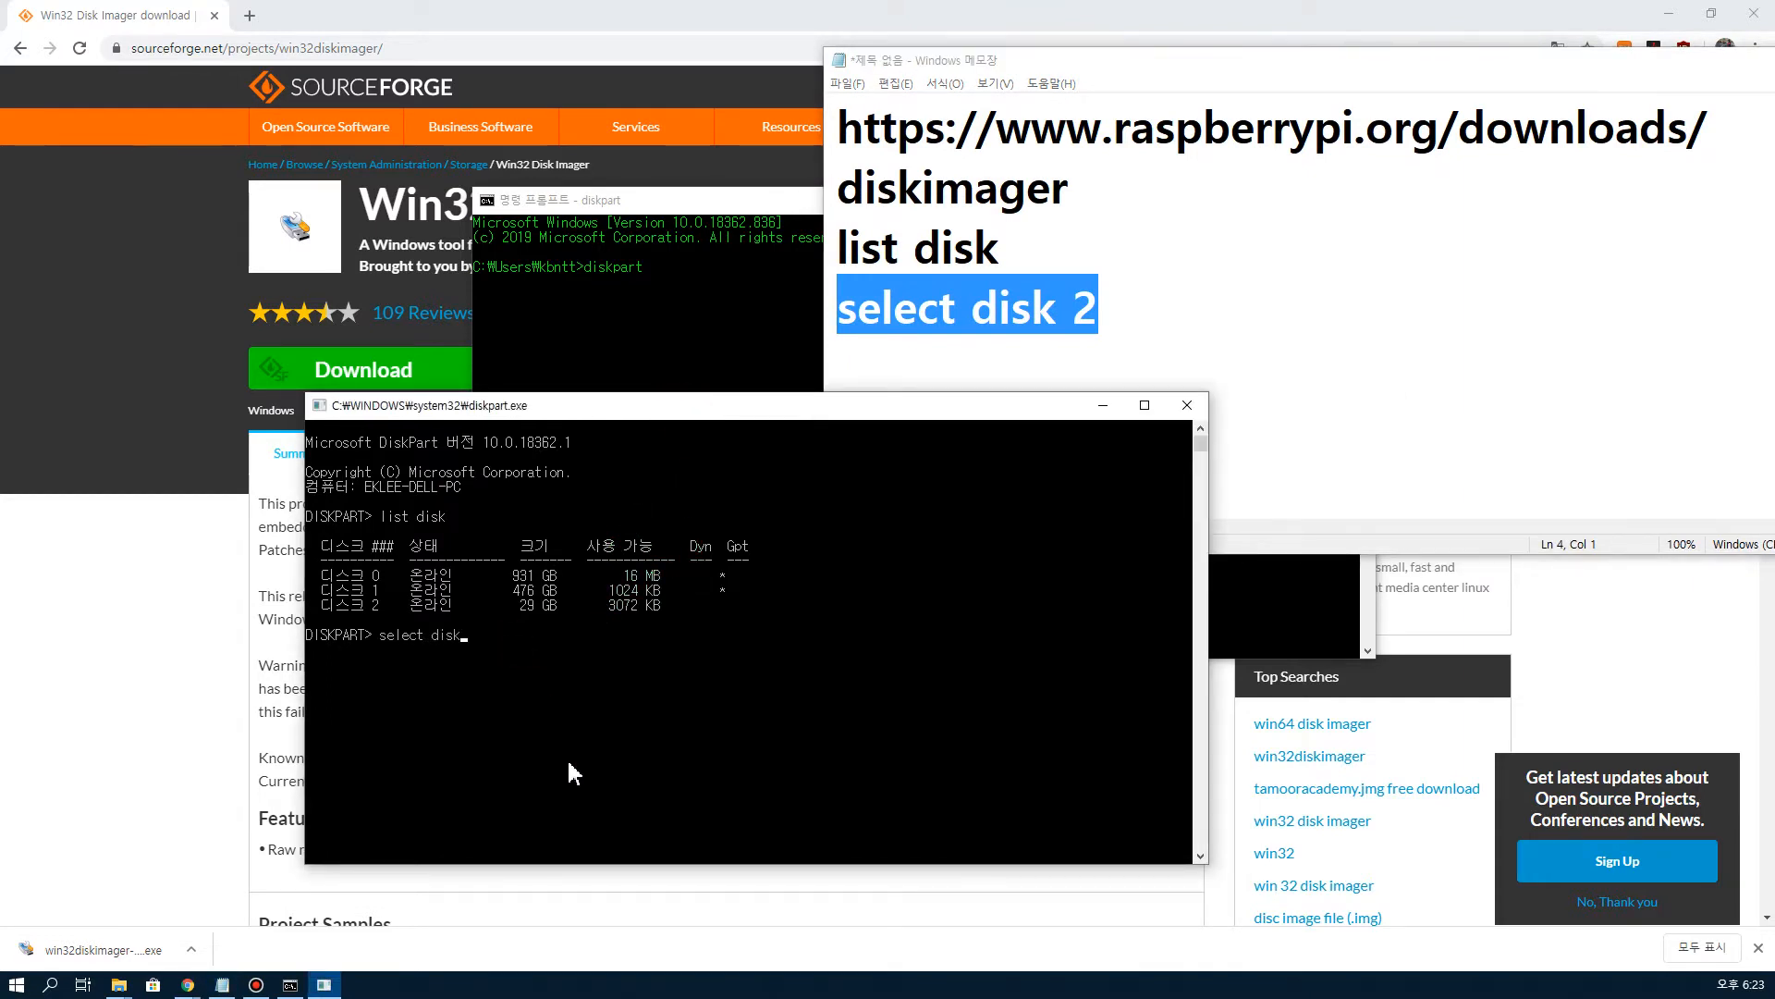
pyautogui.write('2')
pyautogui.press('Return')
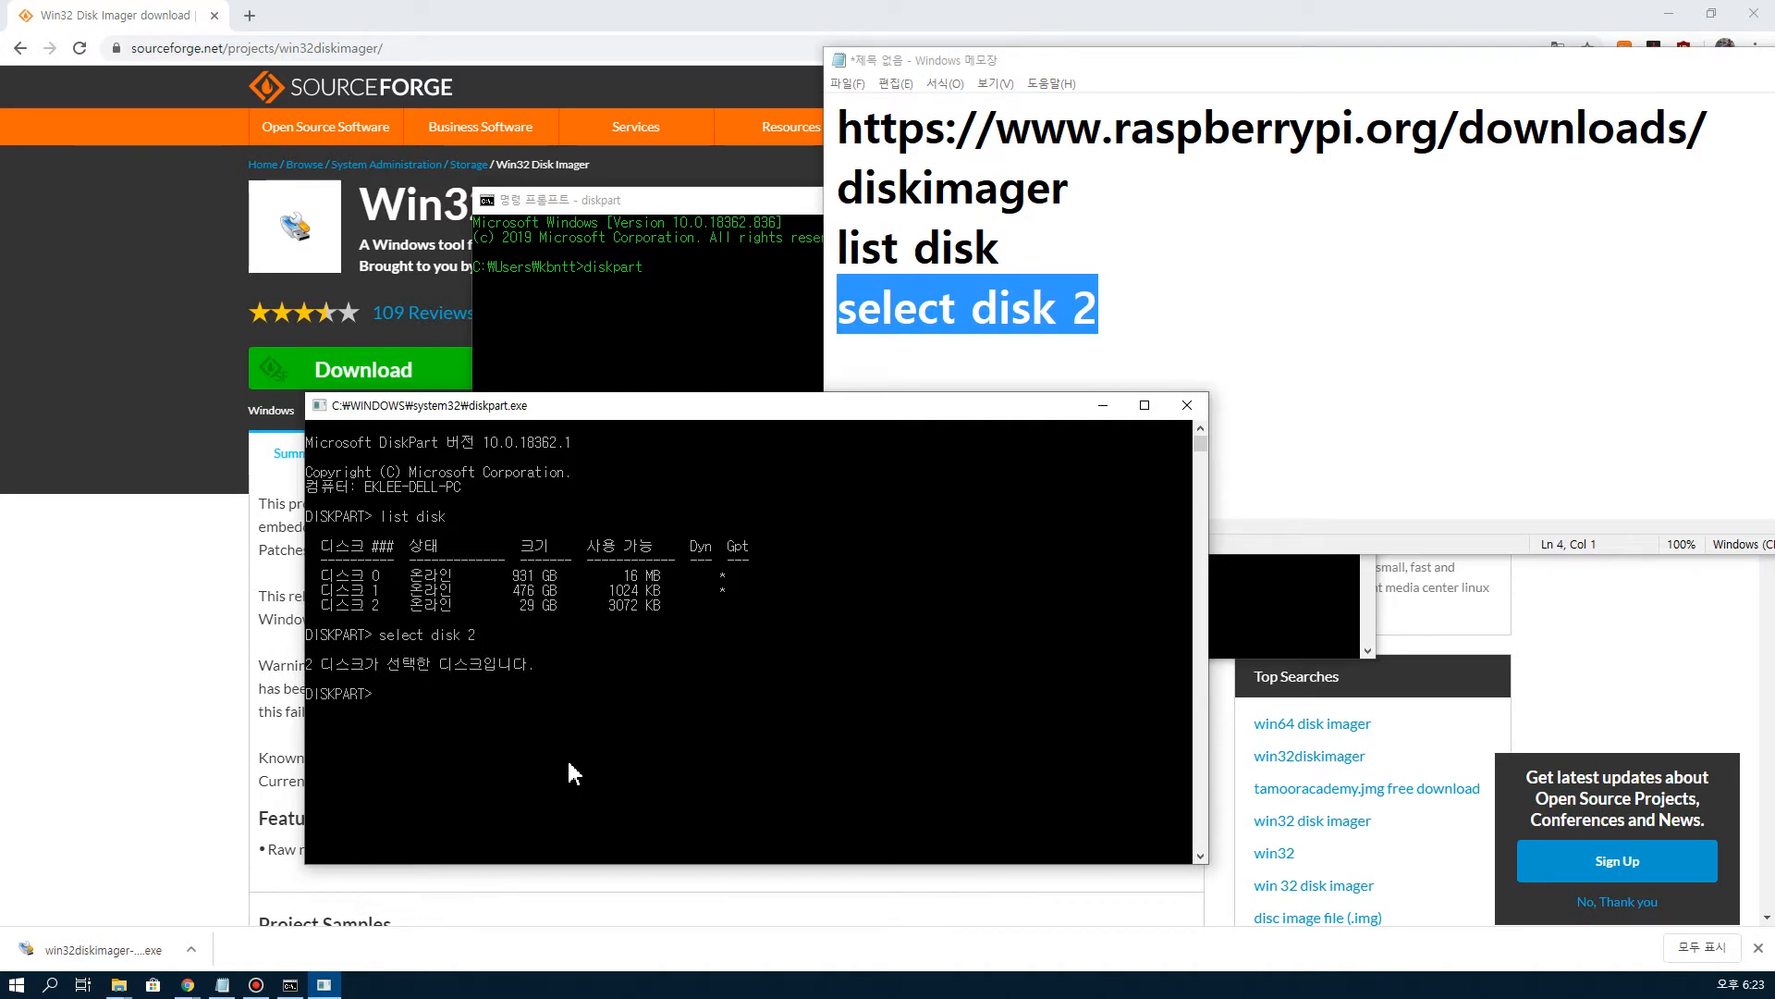
# Step: Enter clean at the DISKPART prompt and add clean as a new line in the Notepad note
pyautogui.write('clean')
pyautogui.click(1109, 320)
pyautogui.press('Return')
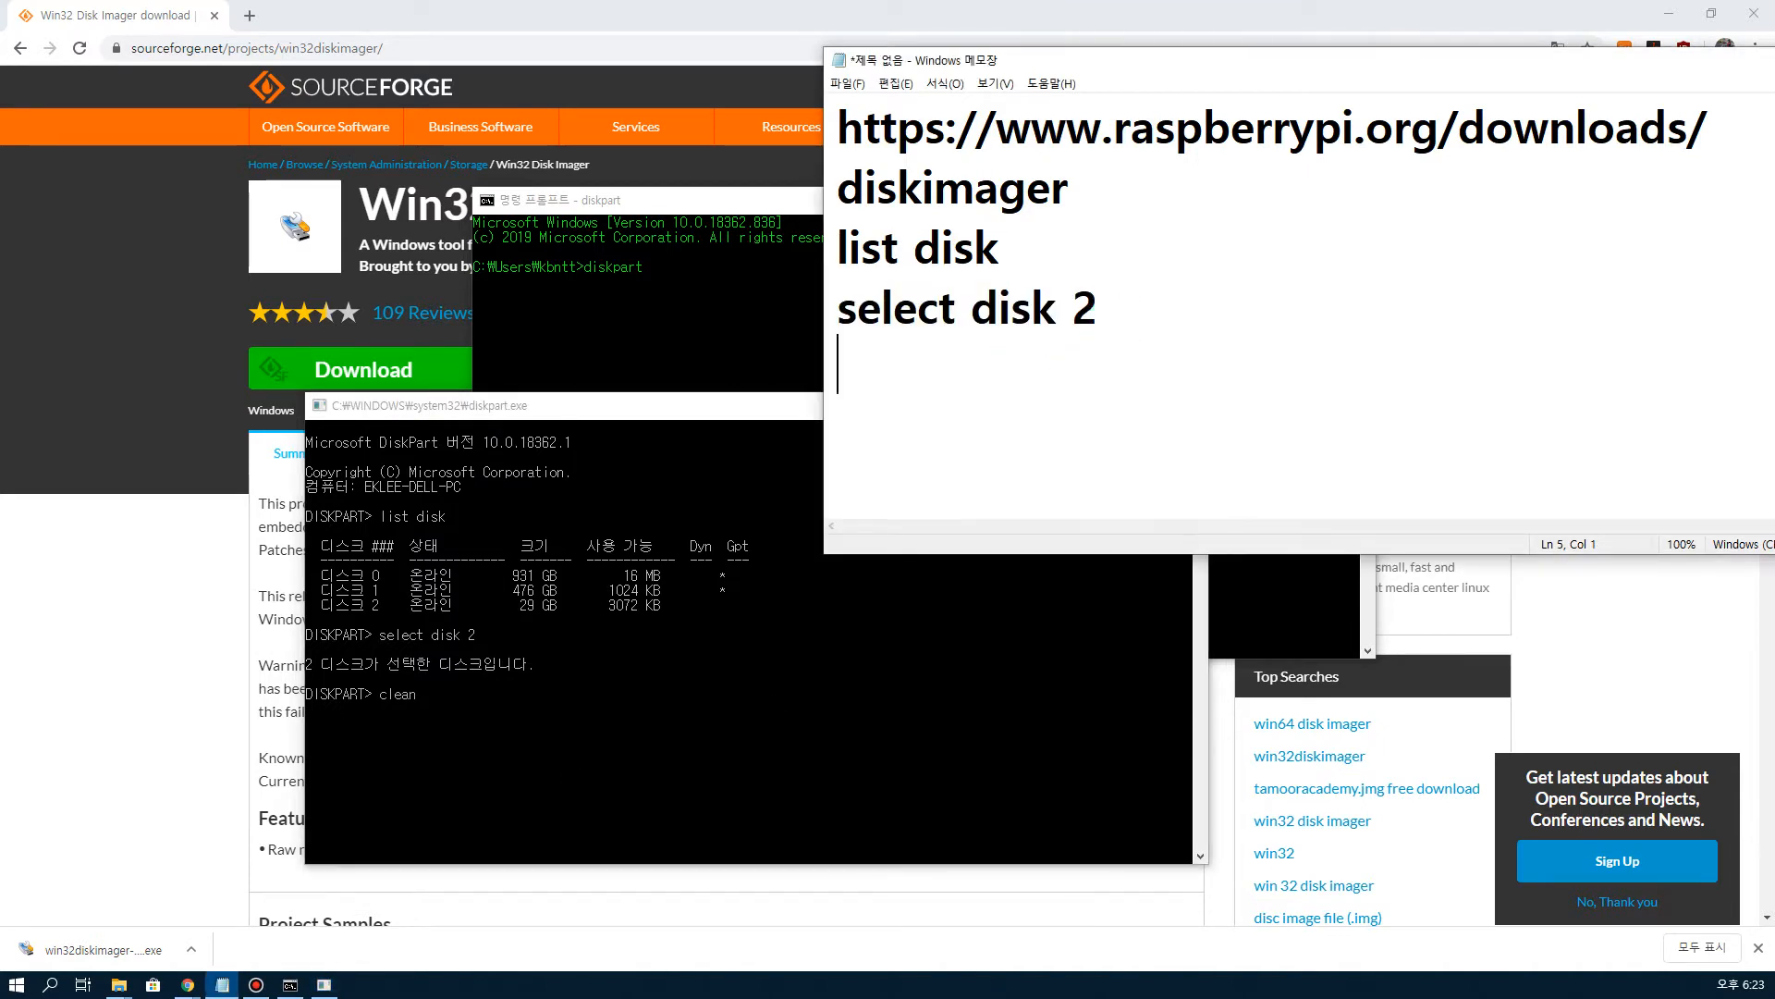
pyautogui.write('clasn')
pyautogui.press('BackSpace')
pyautogui.press('BackSpace')
pyautogui.press('BackSpace')
pyautogui.write('ean')
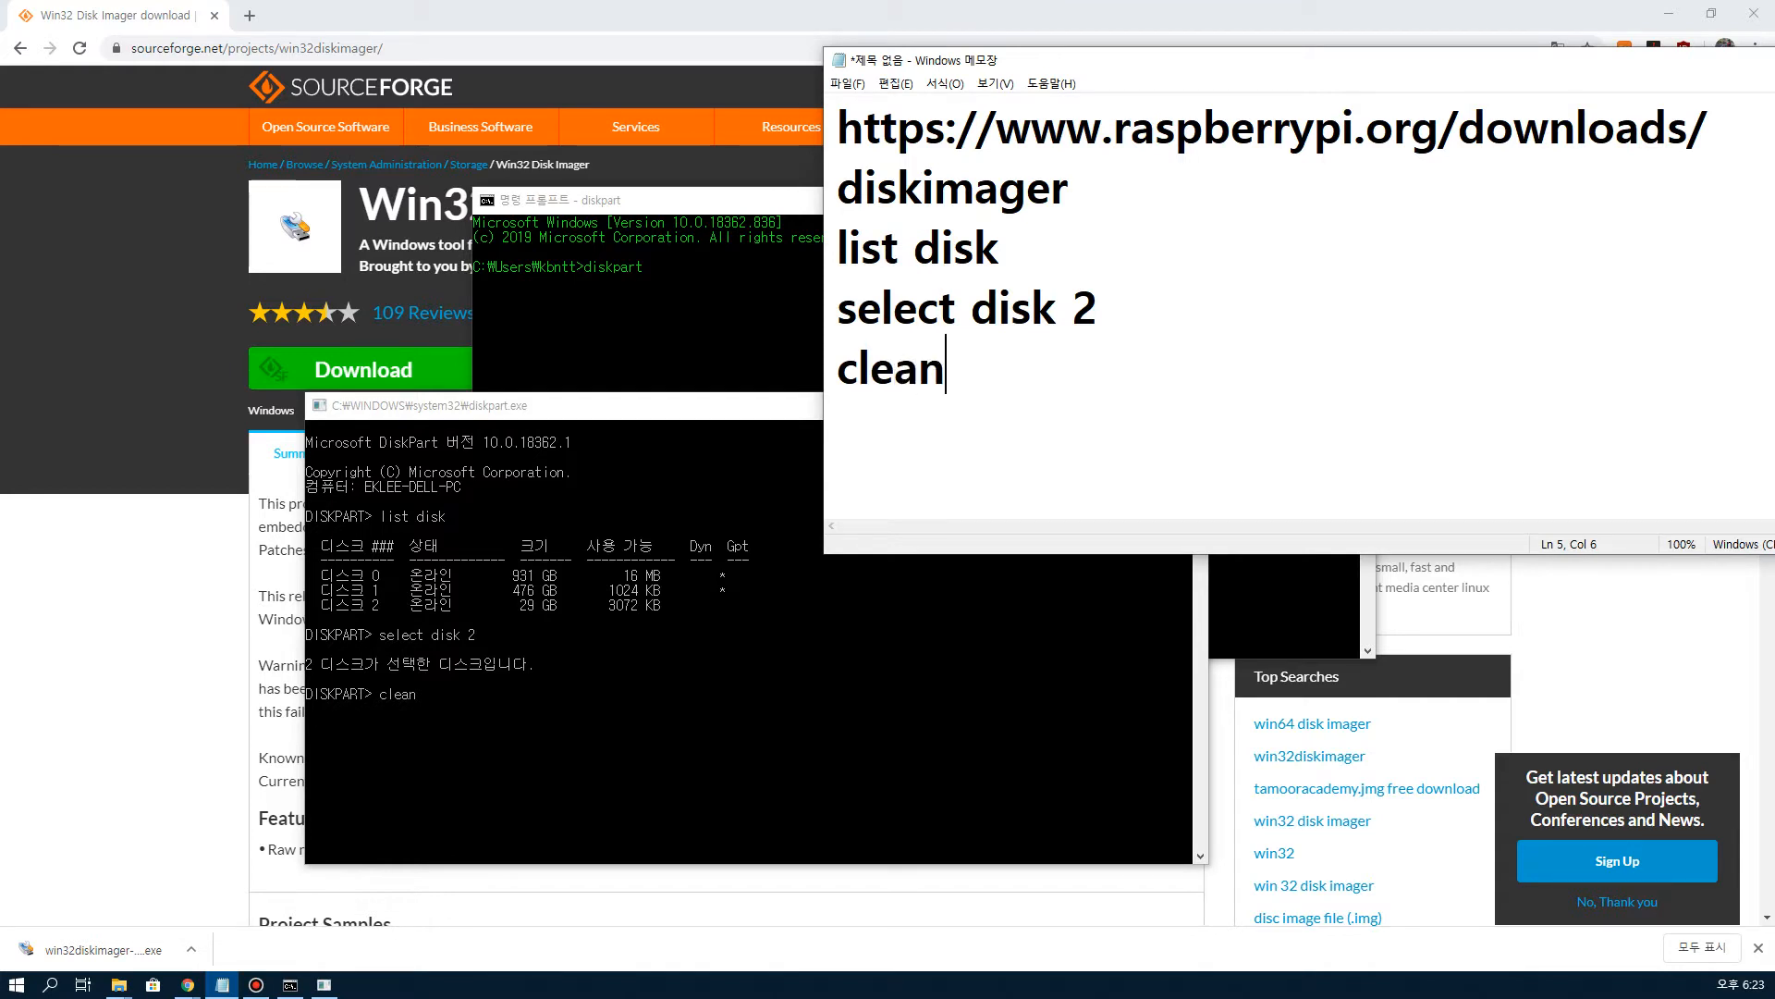
# Step: Run the clean command on the selected disk and close the diskpart window
pyautogui.click(672, 678)
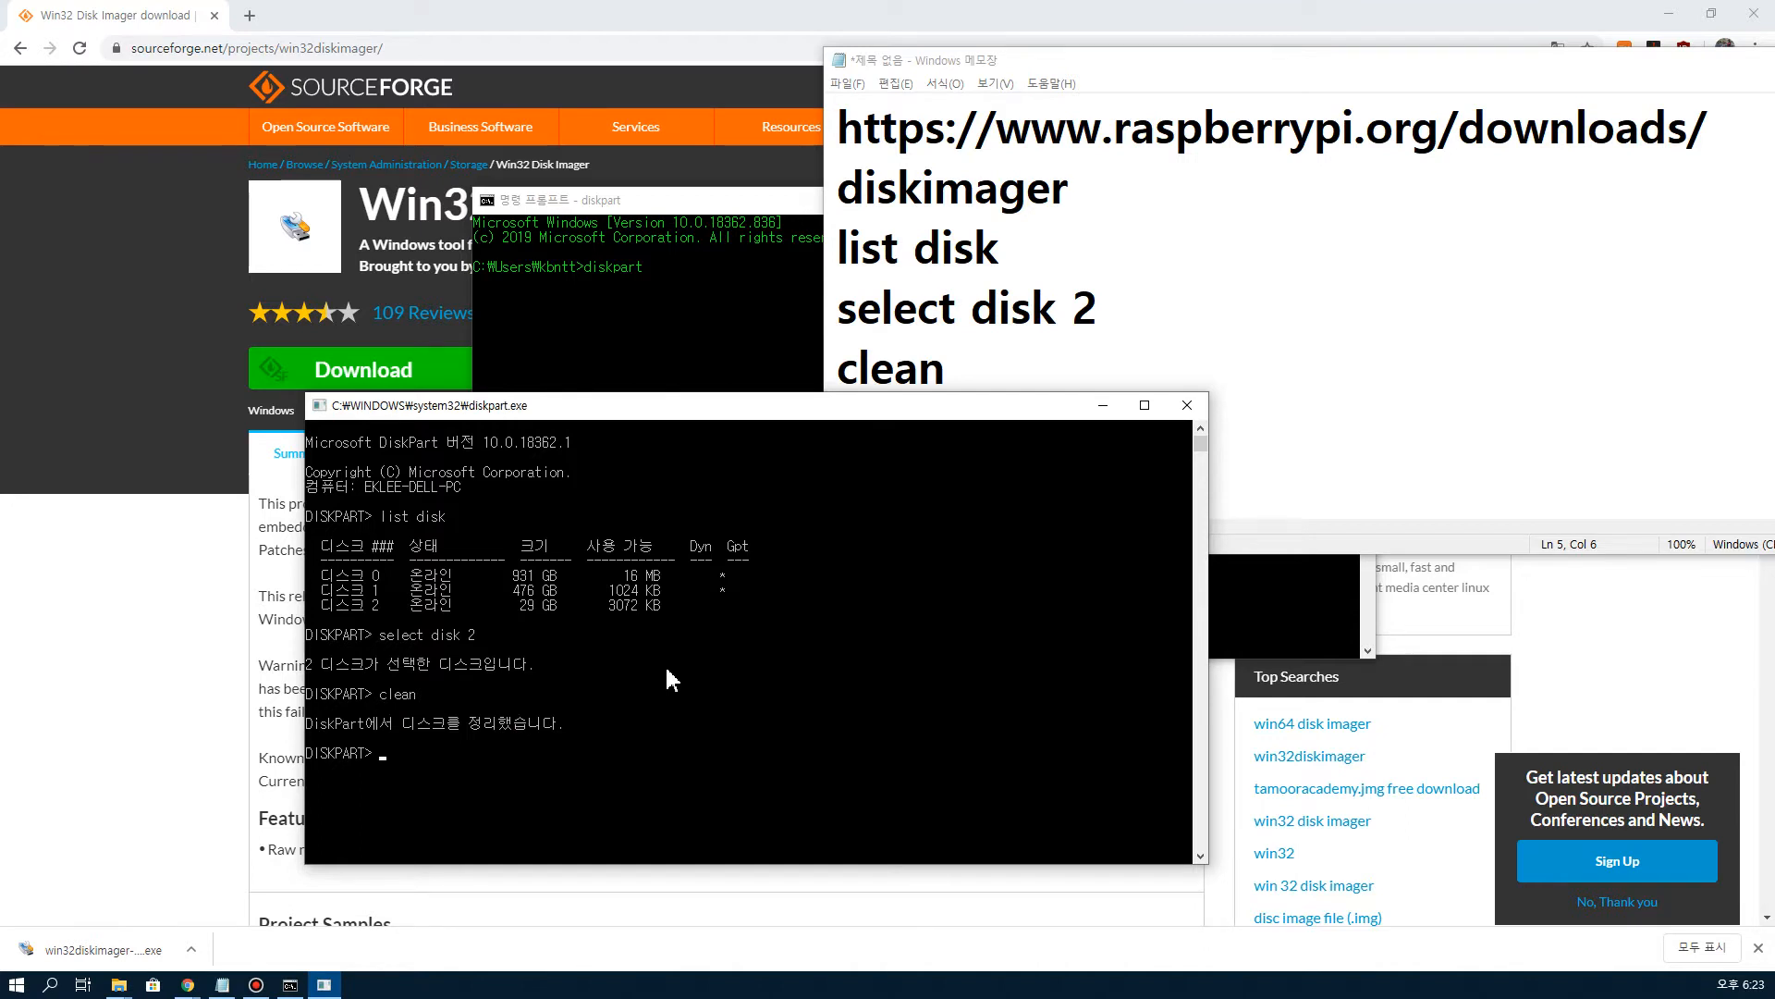
pyautogui.click(188, 985)
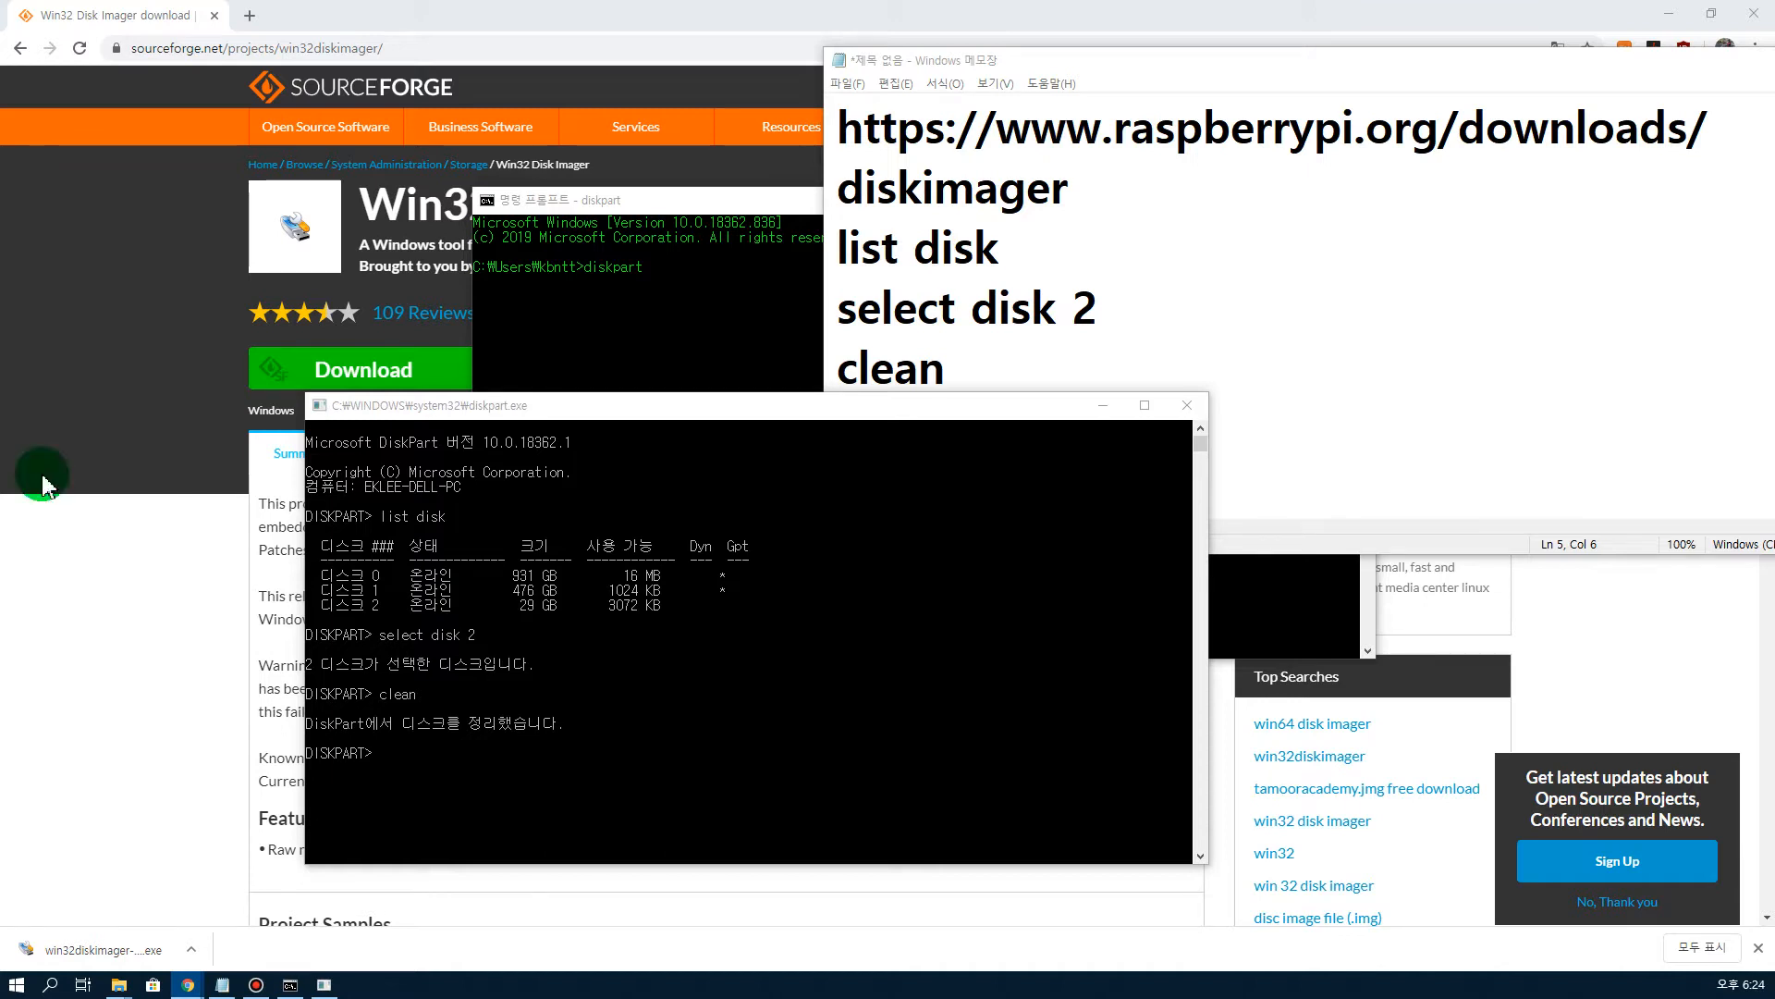
pyautogui.click(1188, 405)
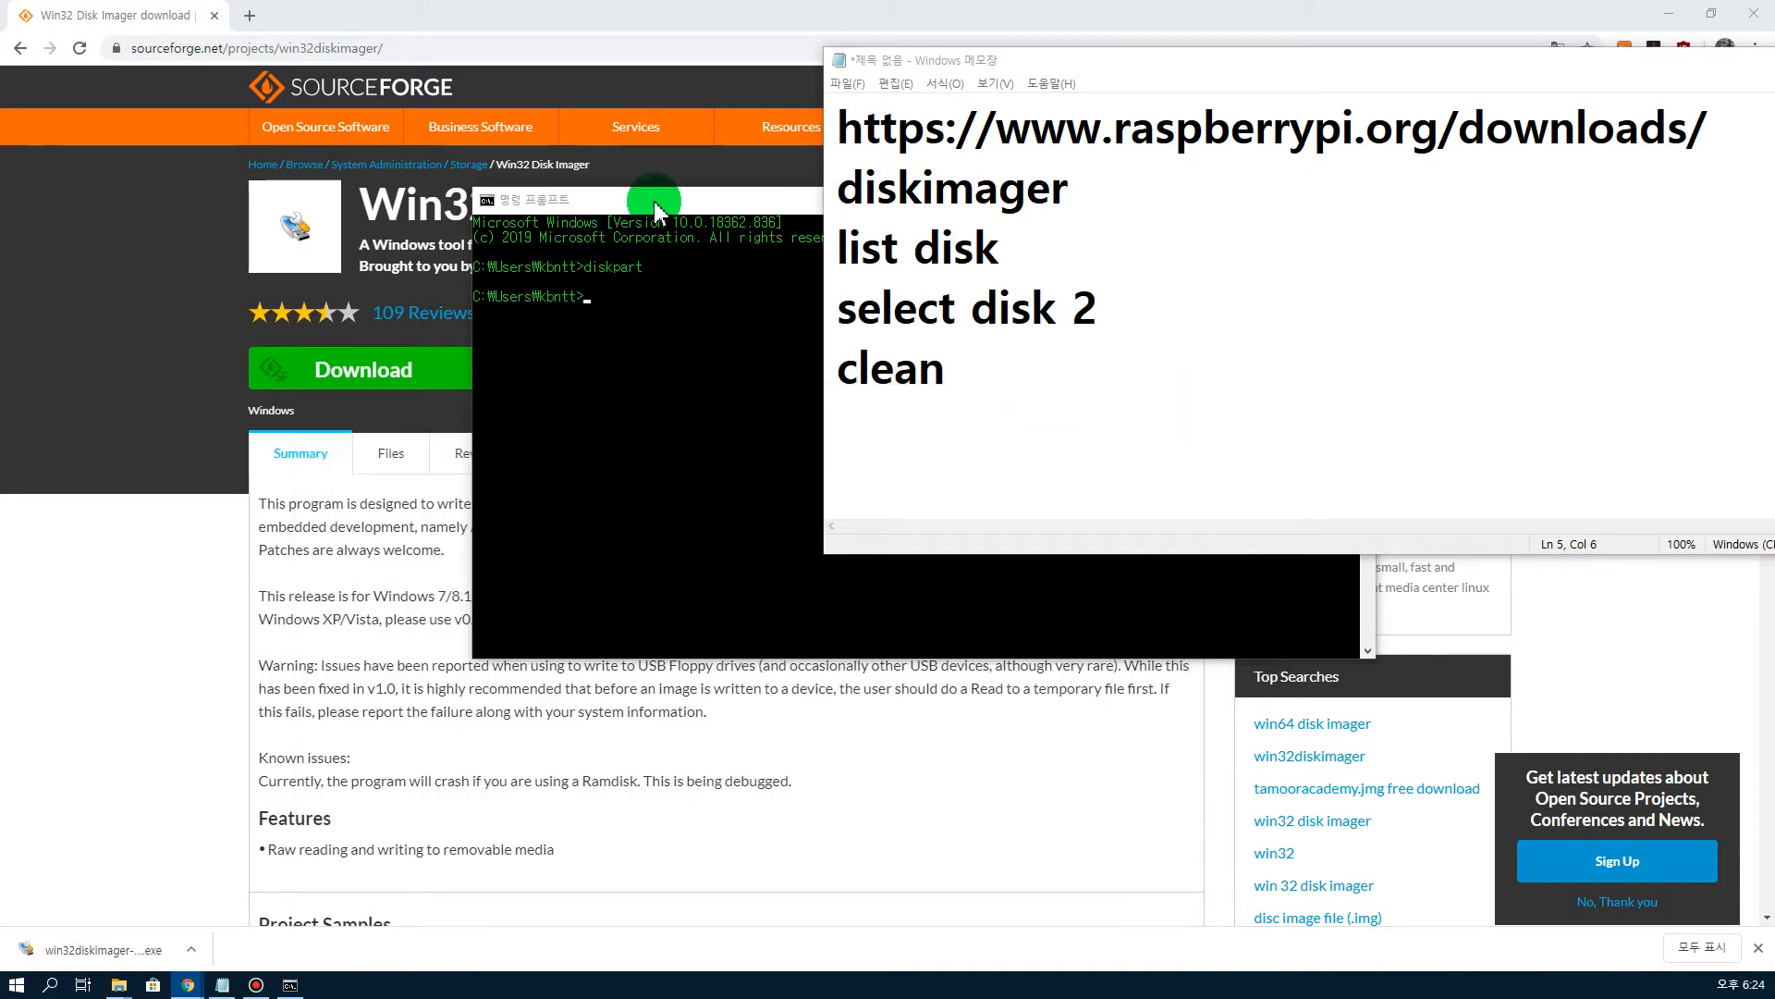
# Step: Close the command prompt window and the Notepad note
pyautogui.moveTo(650, 206); pyautogui.dragTo(502, 314)
pyautogui.click(1055, 301)
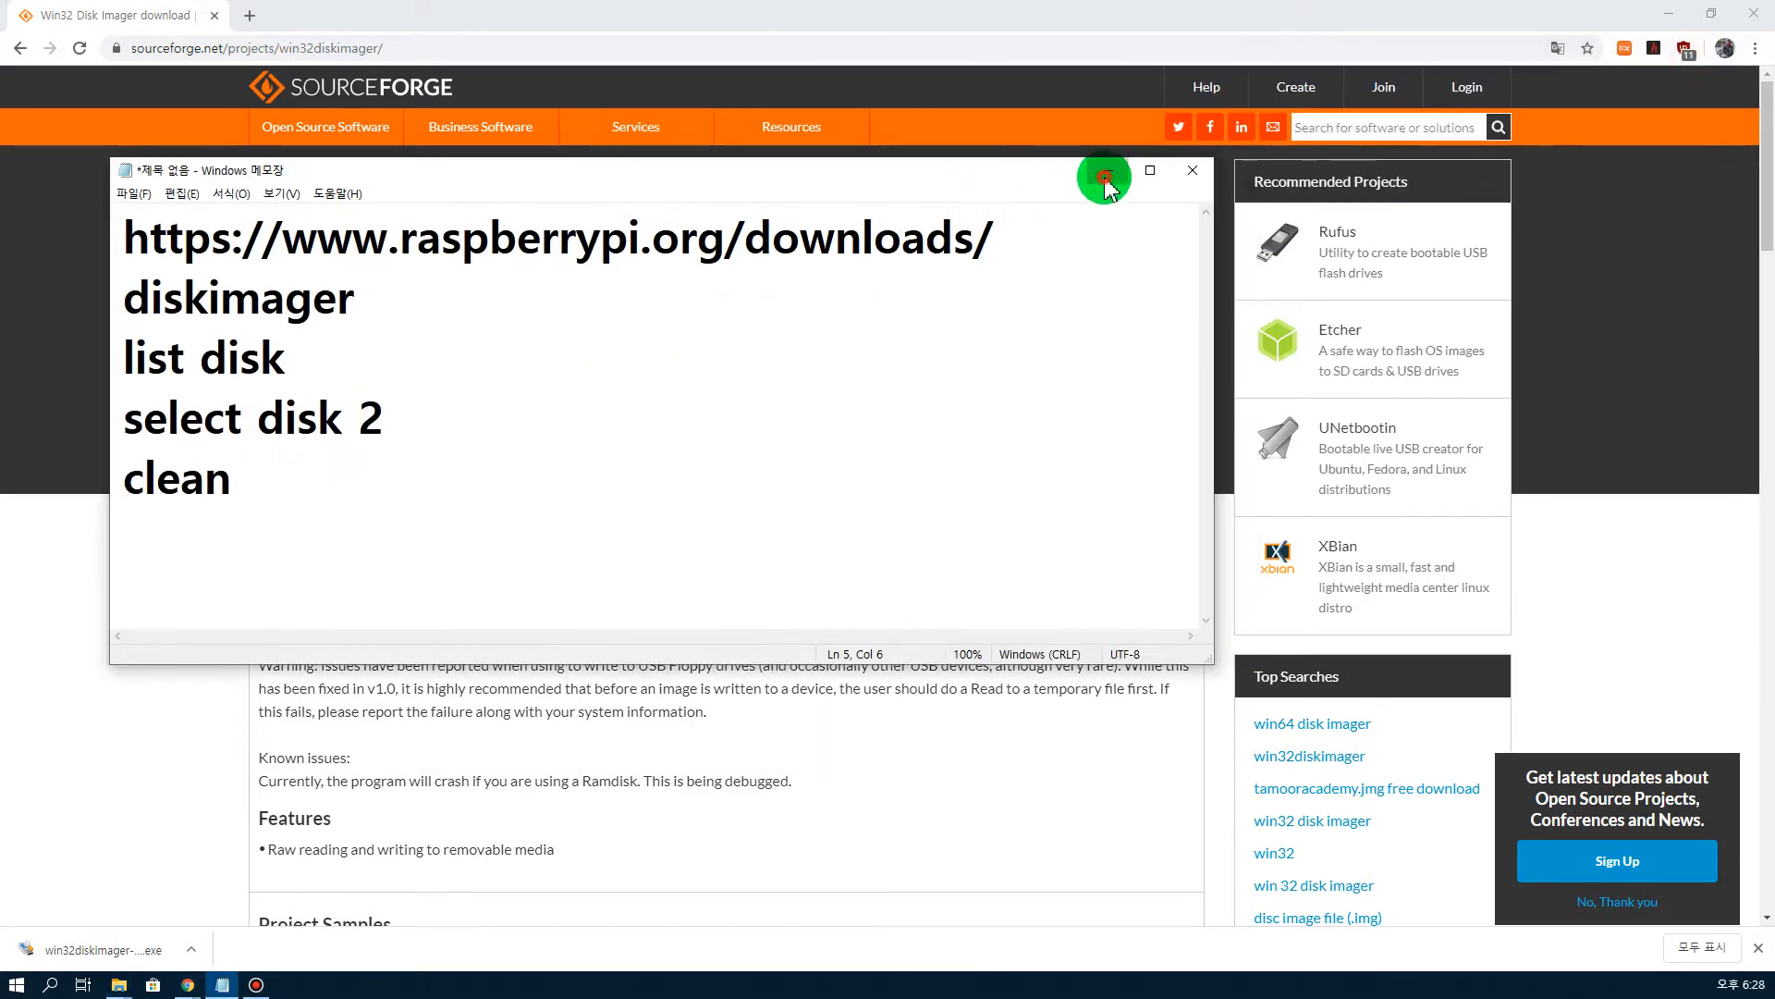
pyautogui.click(1107, 177)
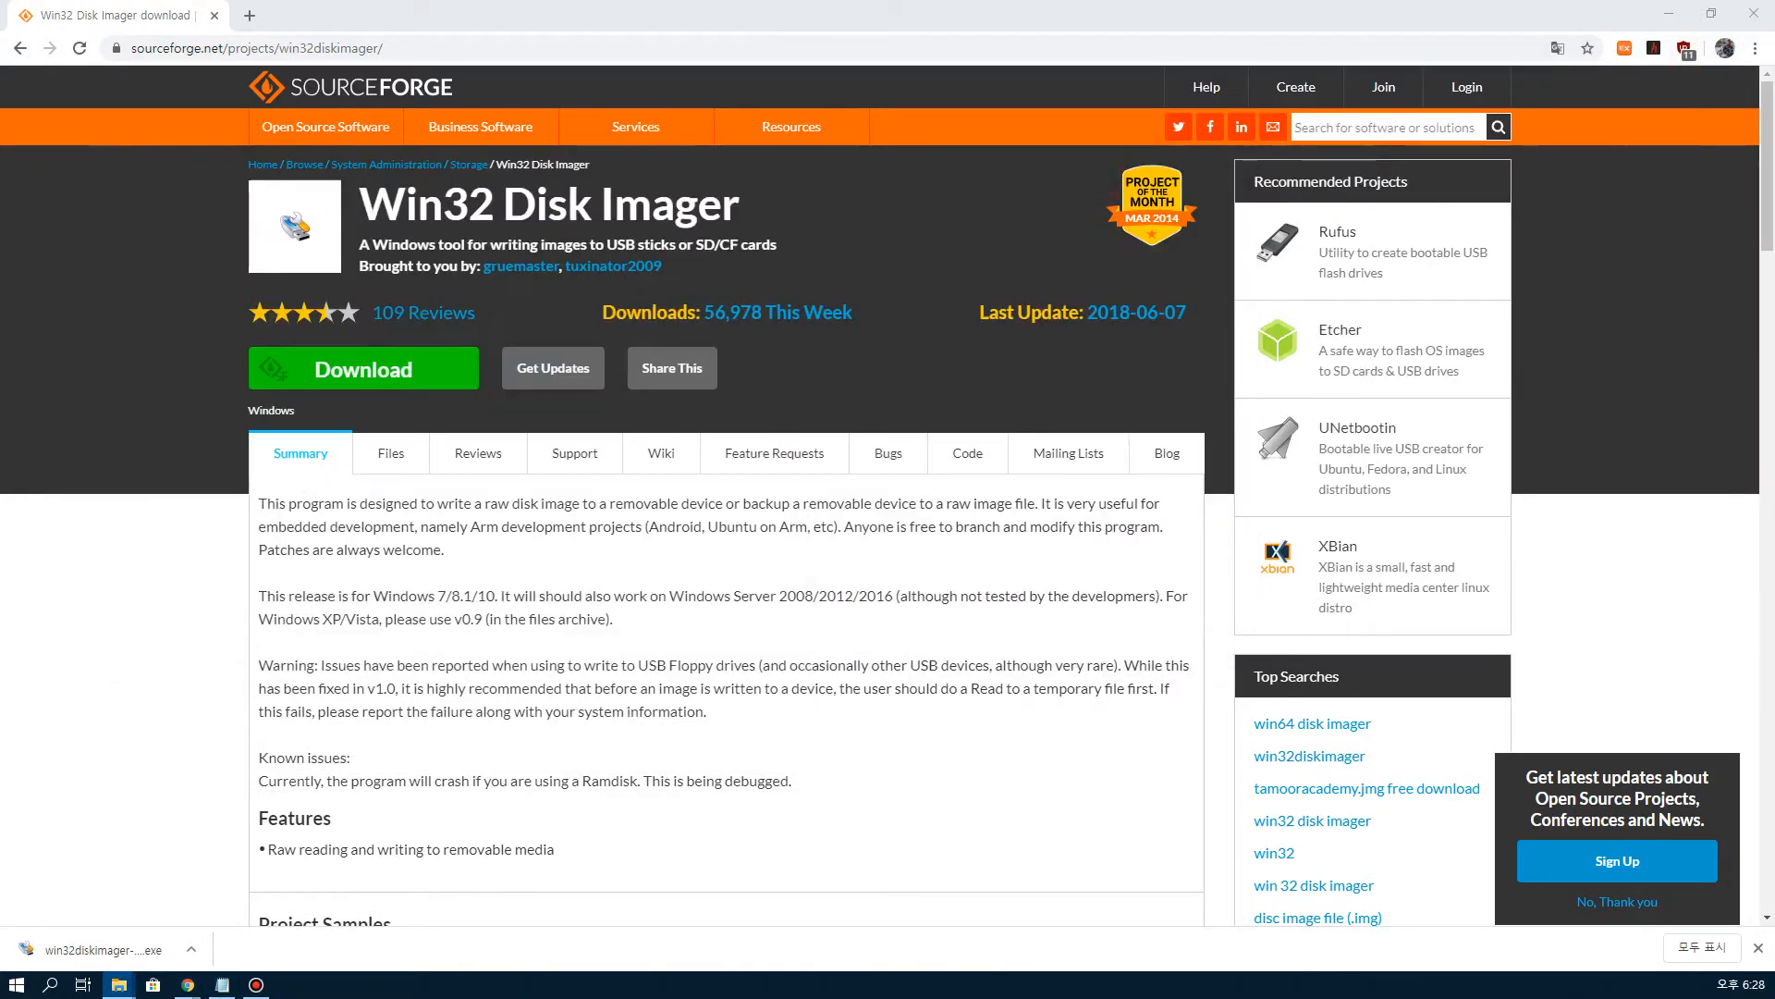
# Step: Open the Downloads folder and launch the win32diskimager-1.0.0-install.exe installer
pyautogui.click(119, 984)
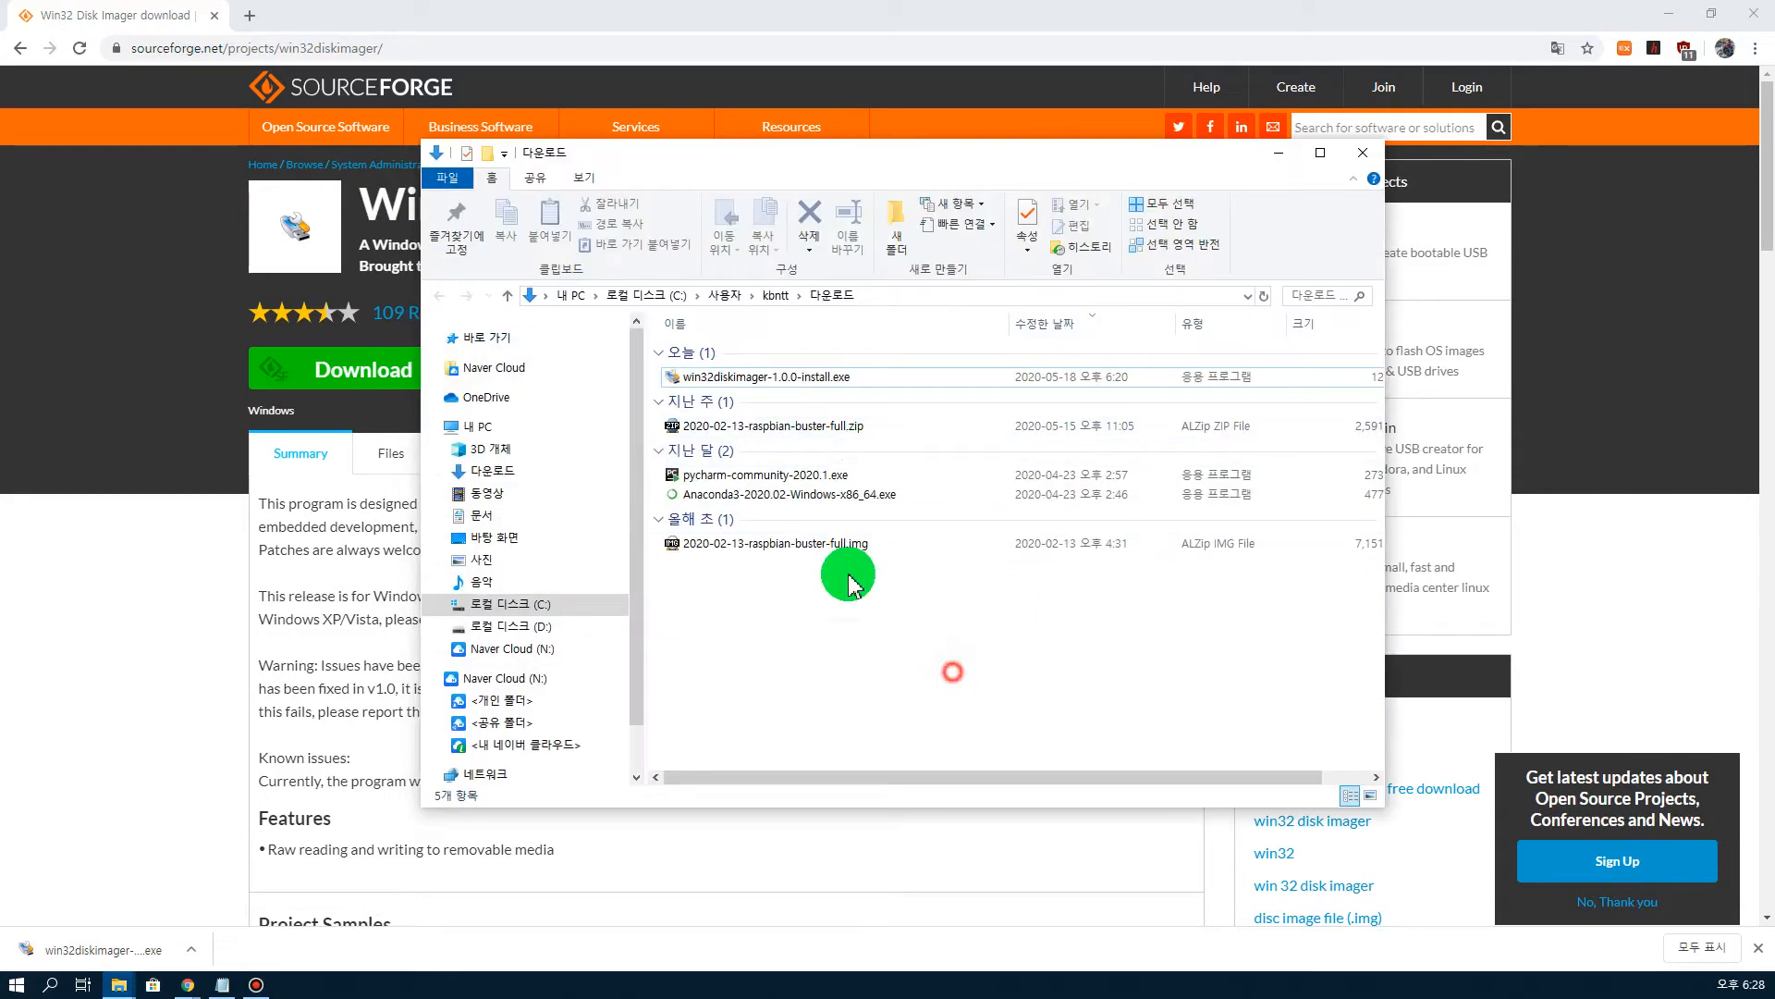
pyautogui.click(789, 387)
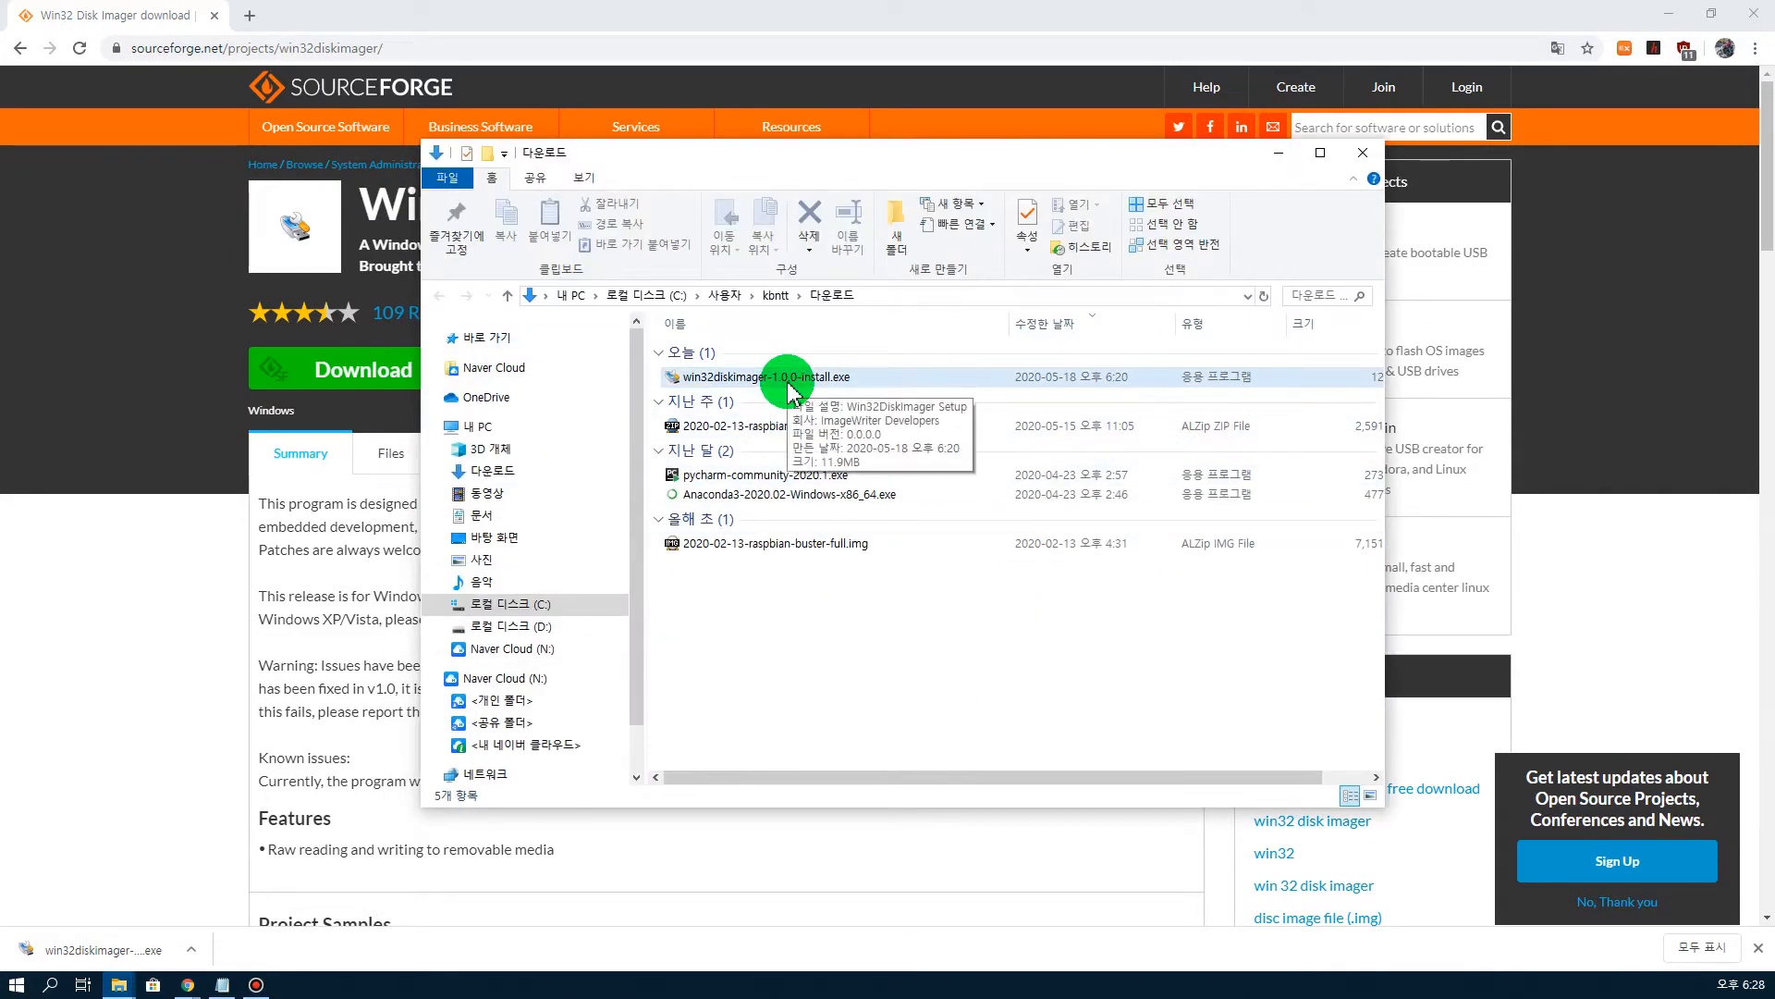
pyautogui.doubleClick(789, 380)
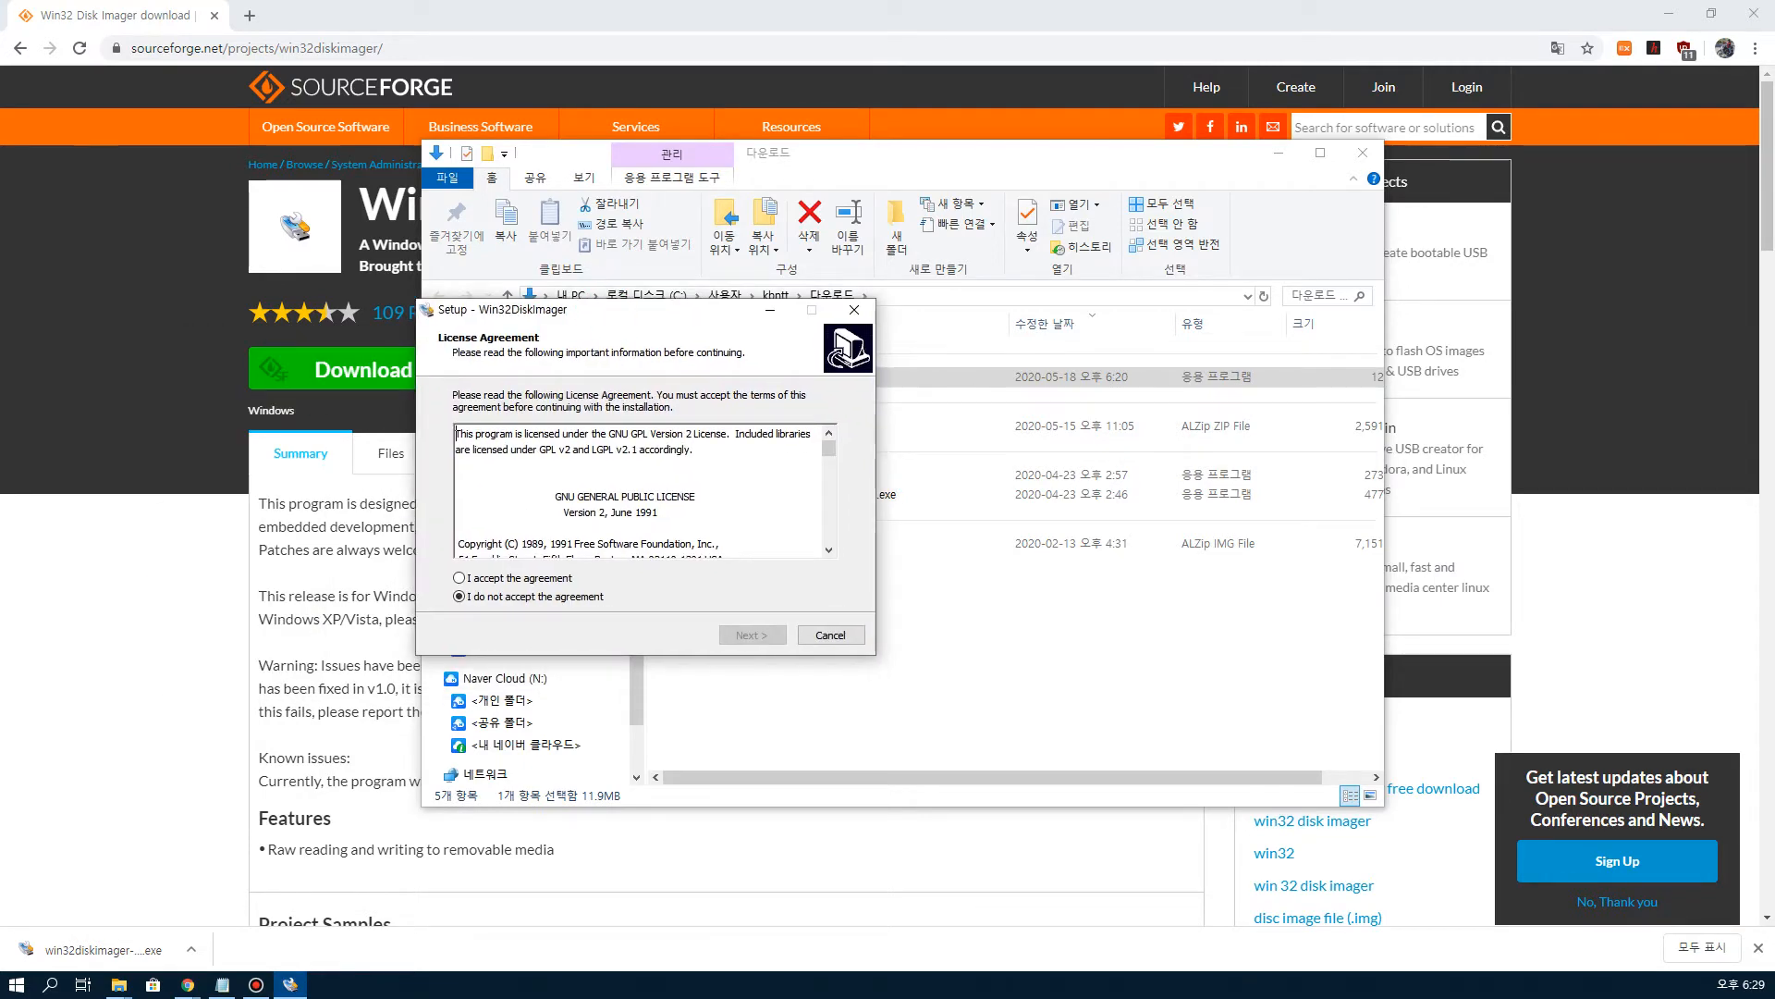
# Step: Install Win32DiskImager accepting the licence, unchecking View README.txt and launching the program on finish
pyautogui.click(459, 577)
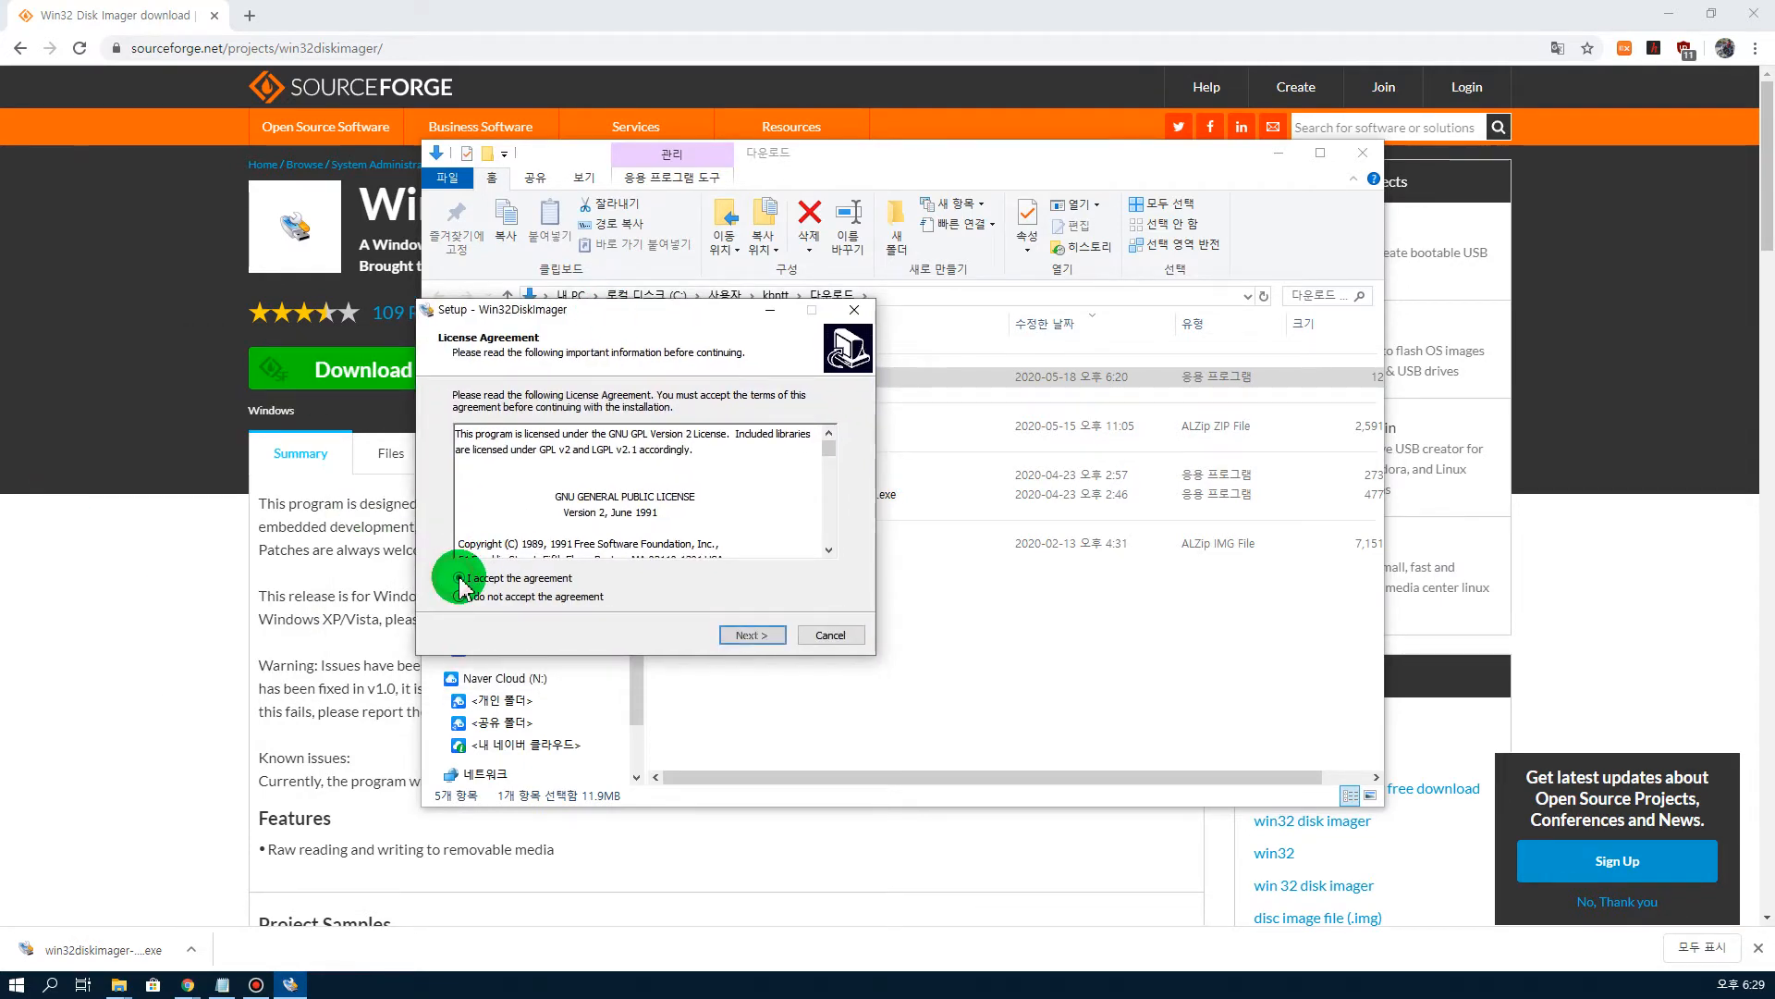
pyautogui.click(737, 638)
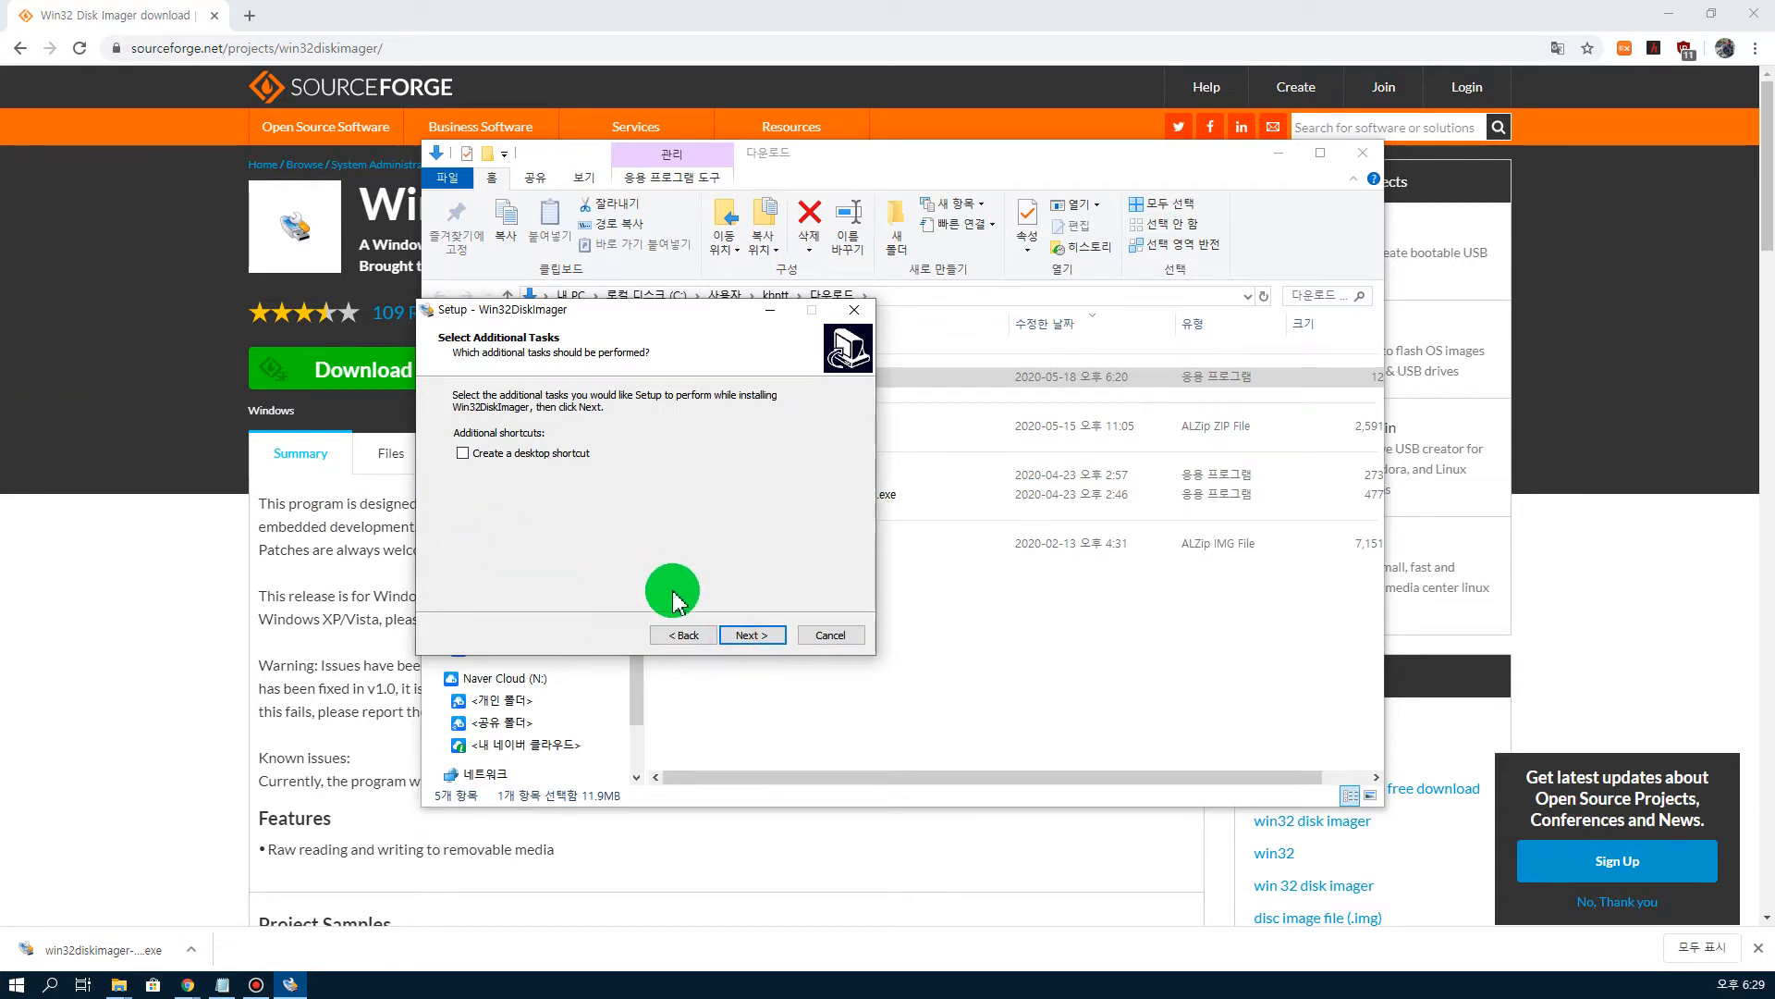
pyautogui.click(747, 636)
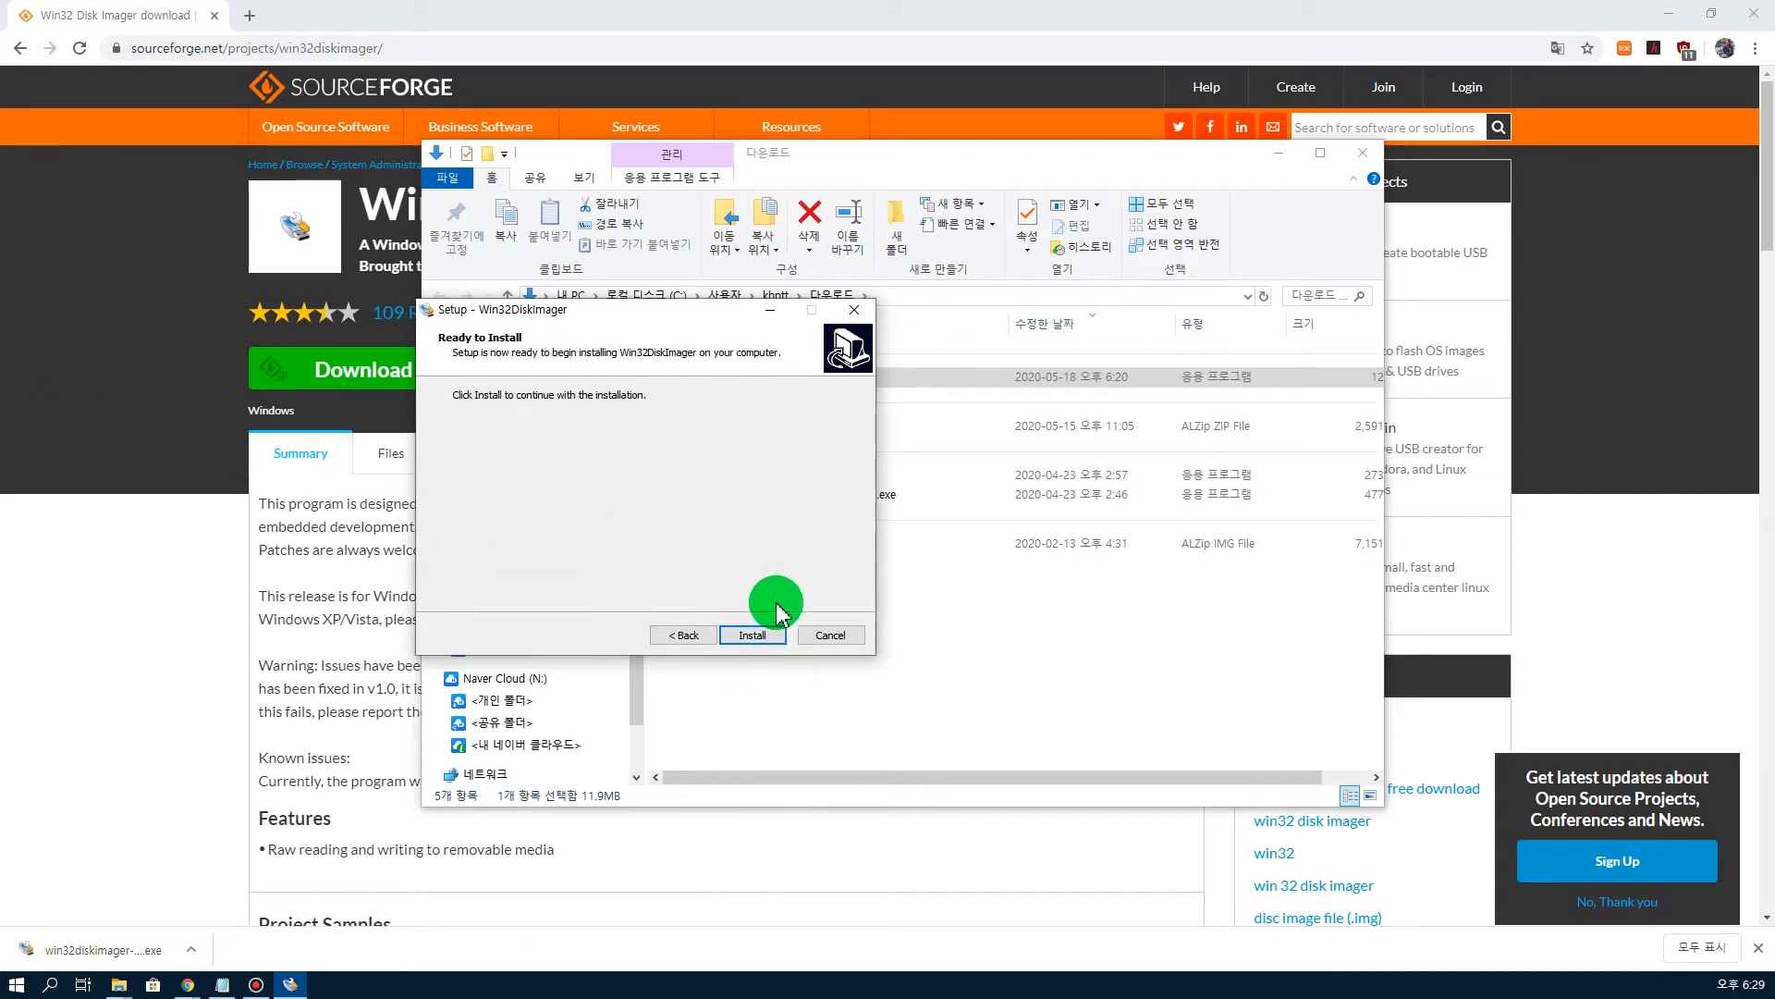
pyautogui.click(754, 634)
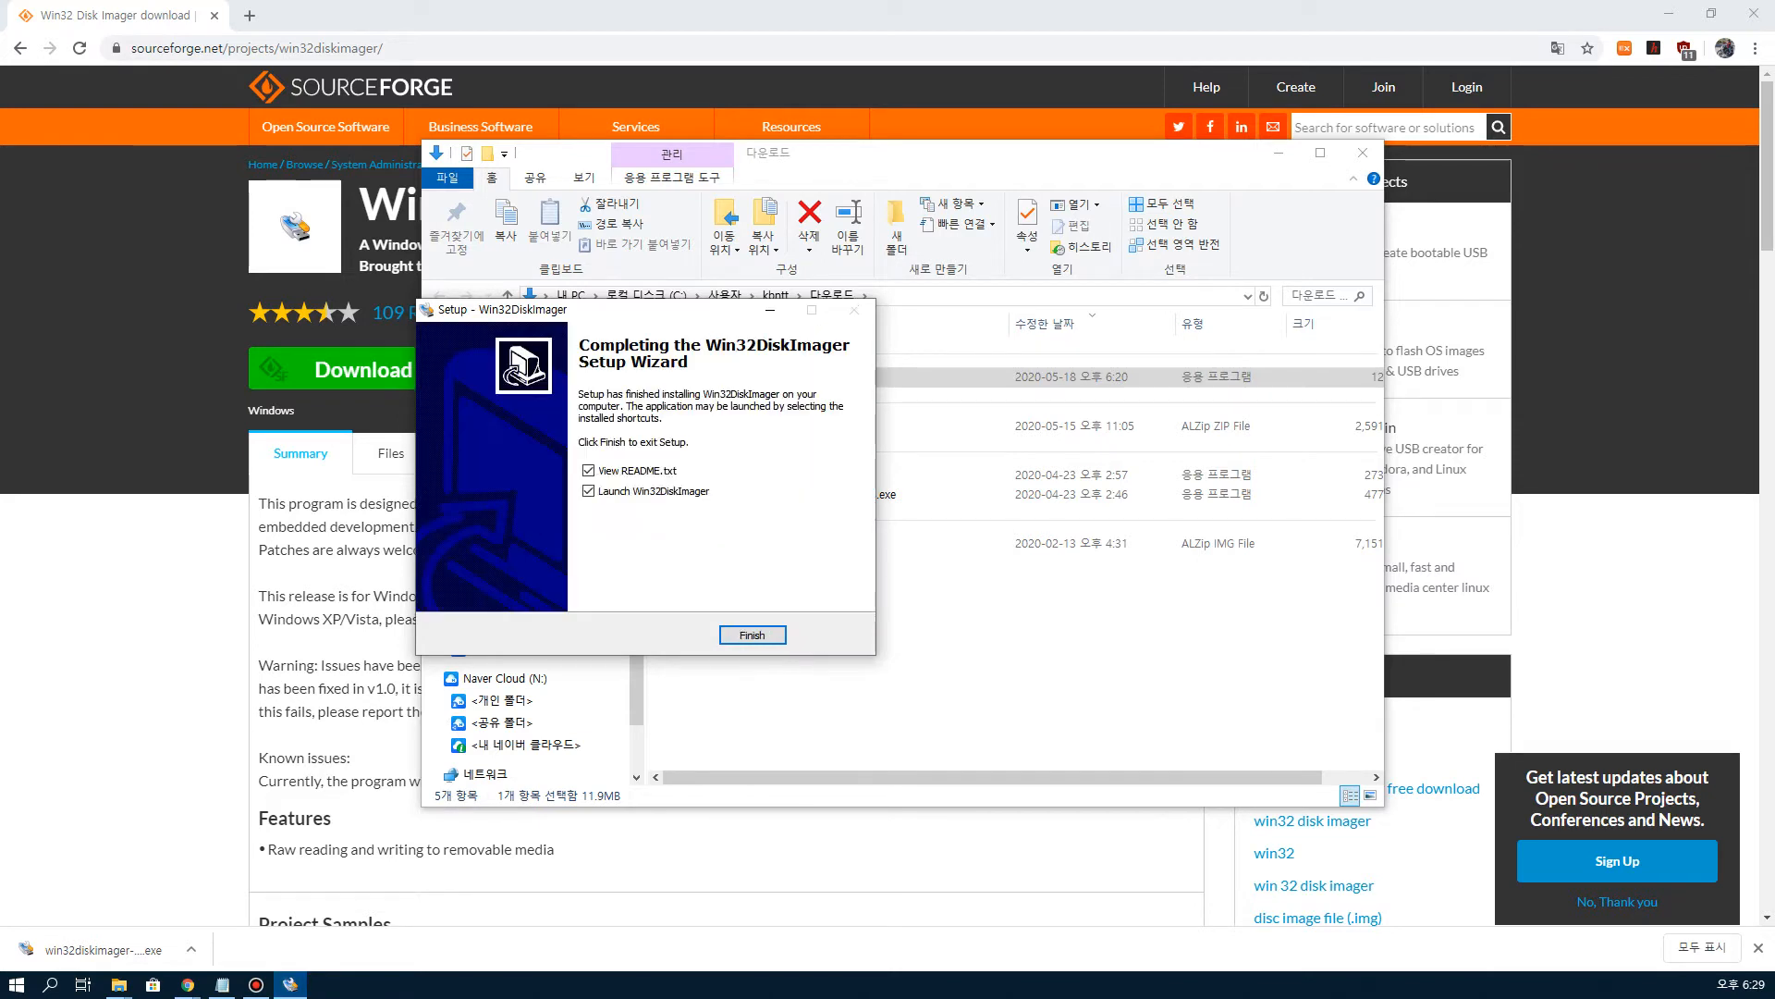
pyautogui.click(603, 460)
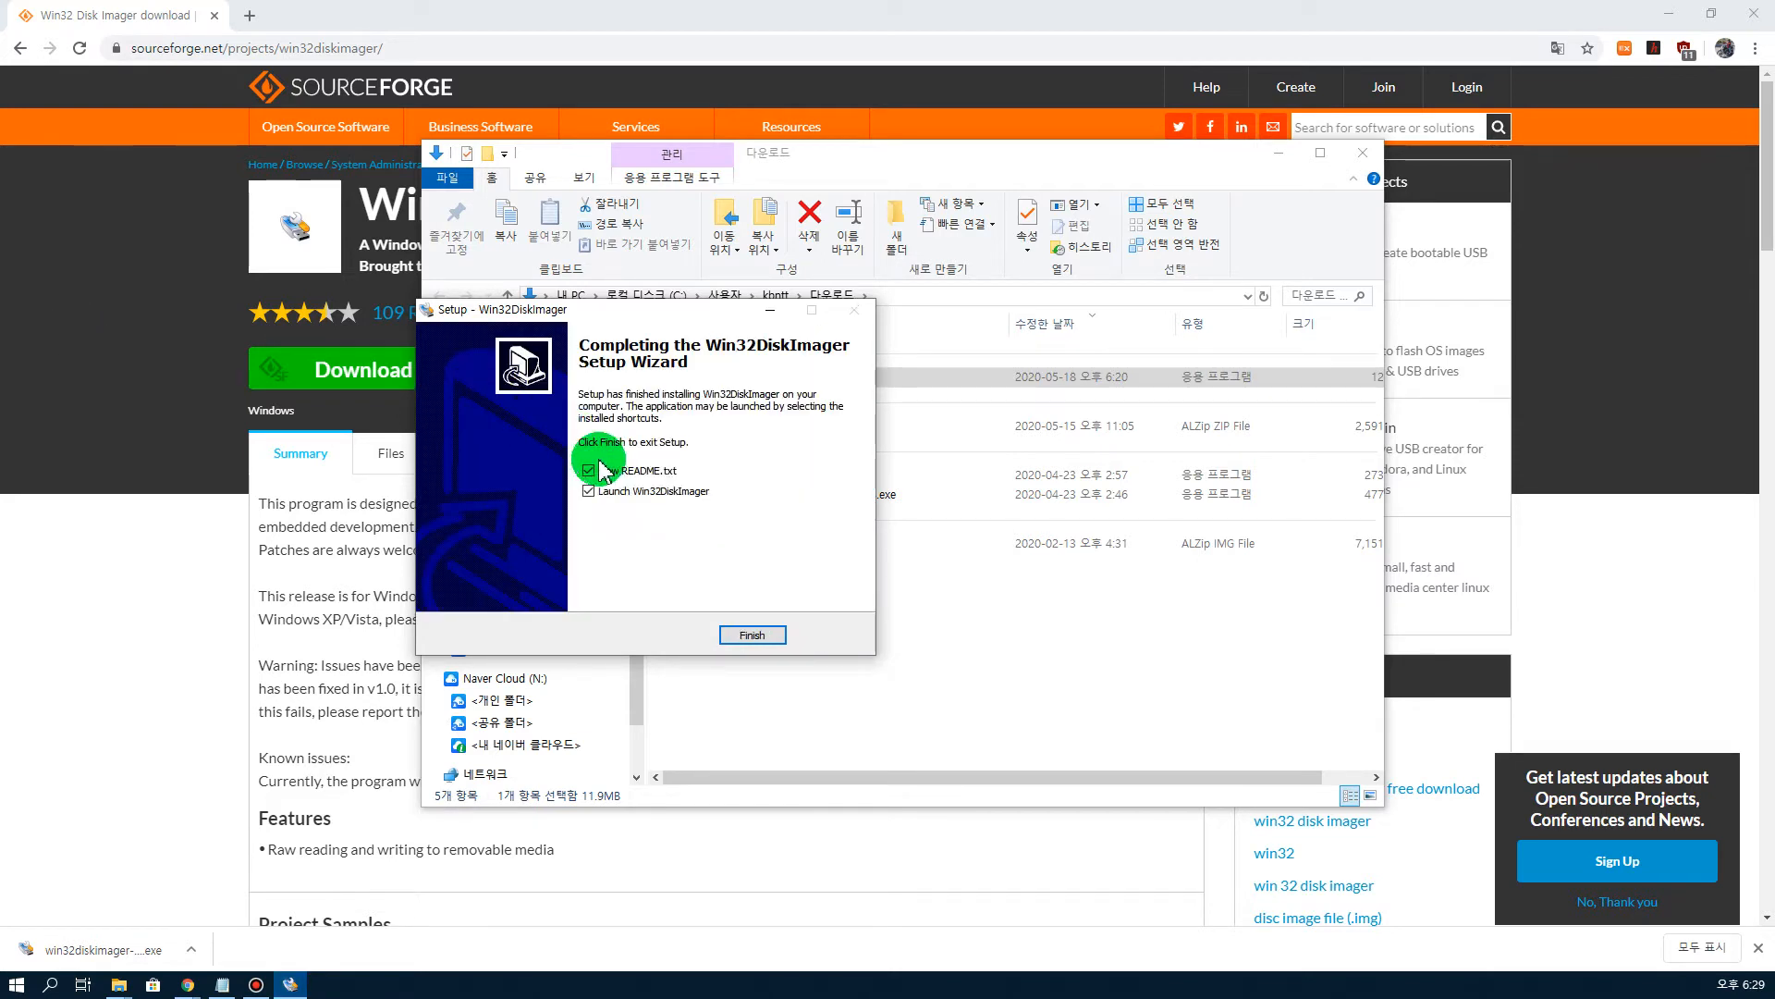
pyautogui.click(752, 634)
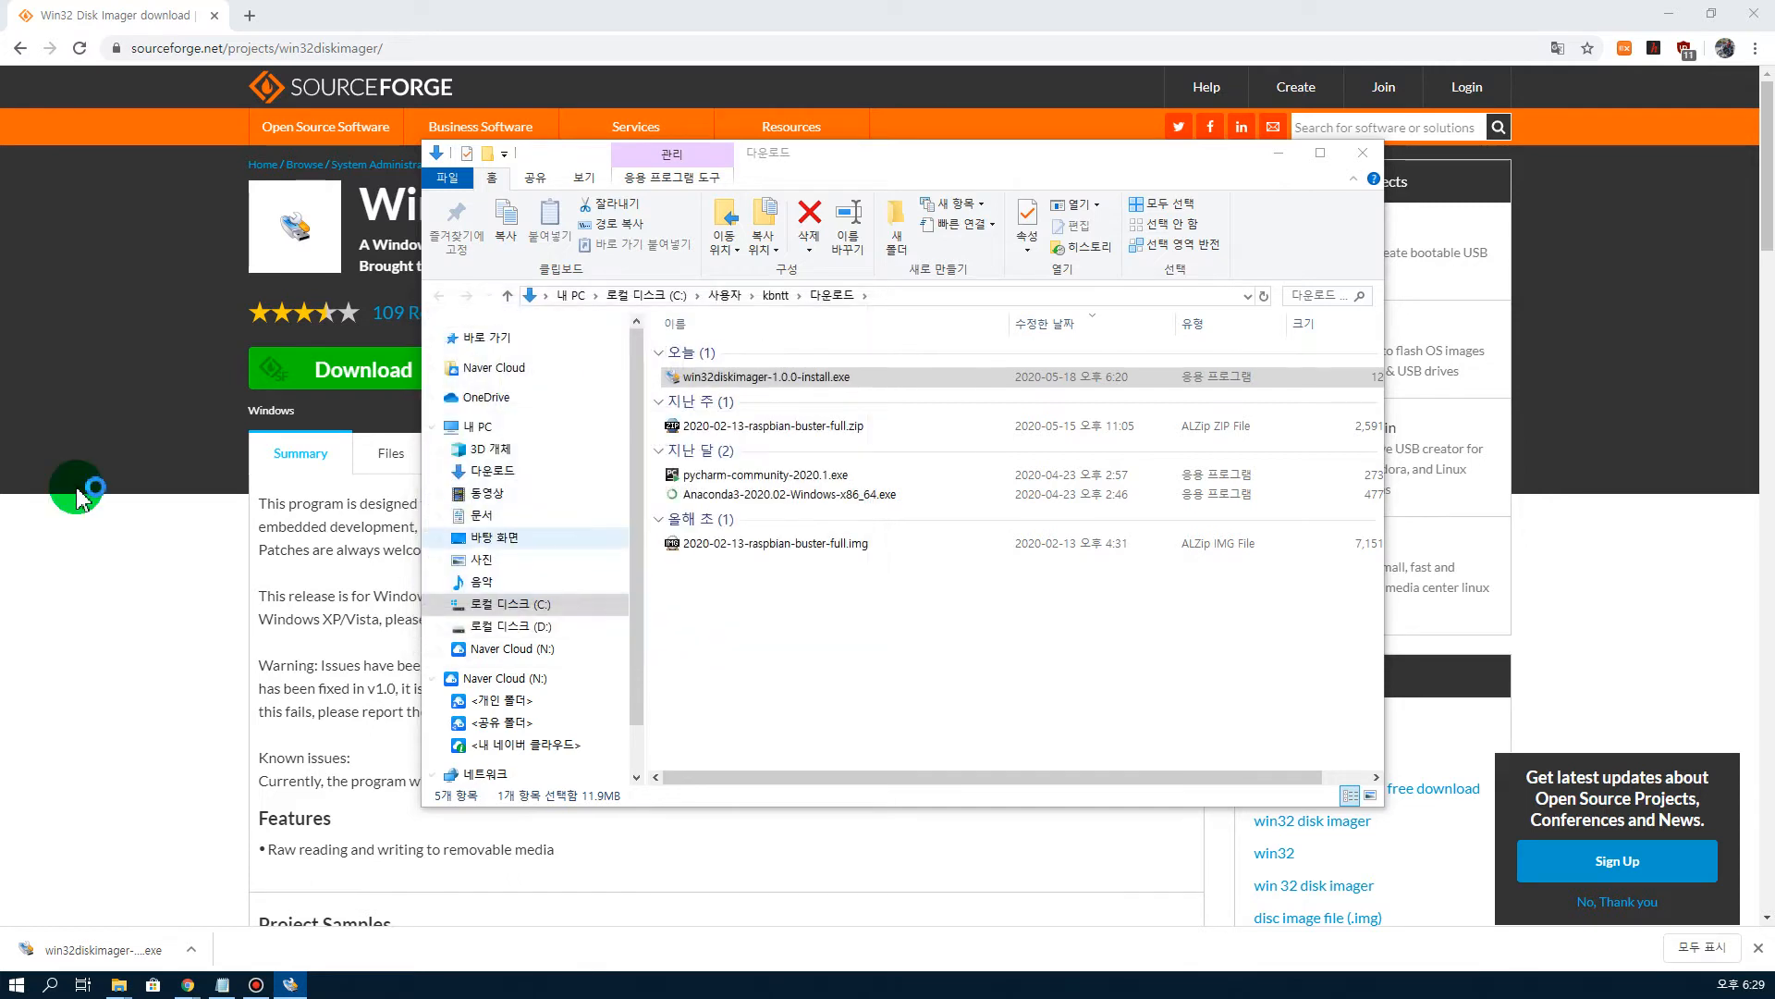
# Step: Choose 2020-02-13-raspbian-buster-full.img from Downloads as the image file in Win32 Disk Imager
pyautogui.moveTo(223, 410); pyautogui.dragTo(704, 407)
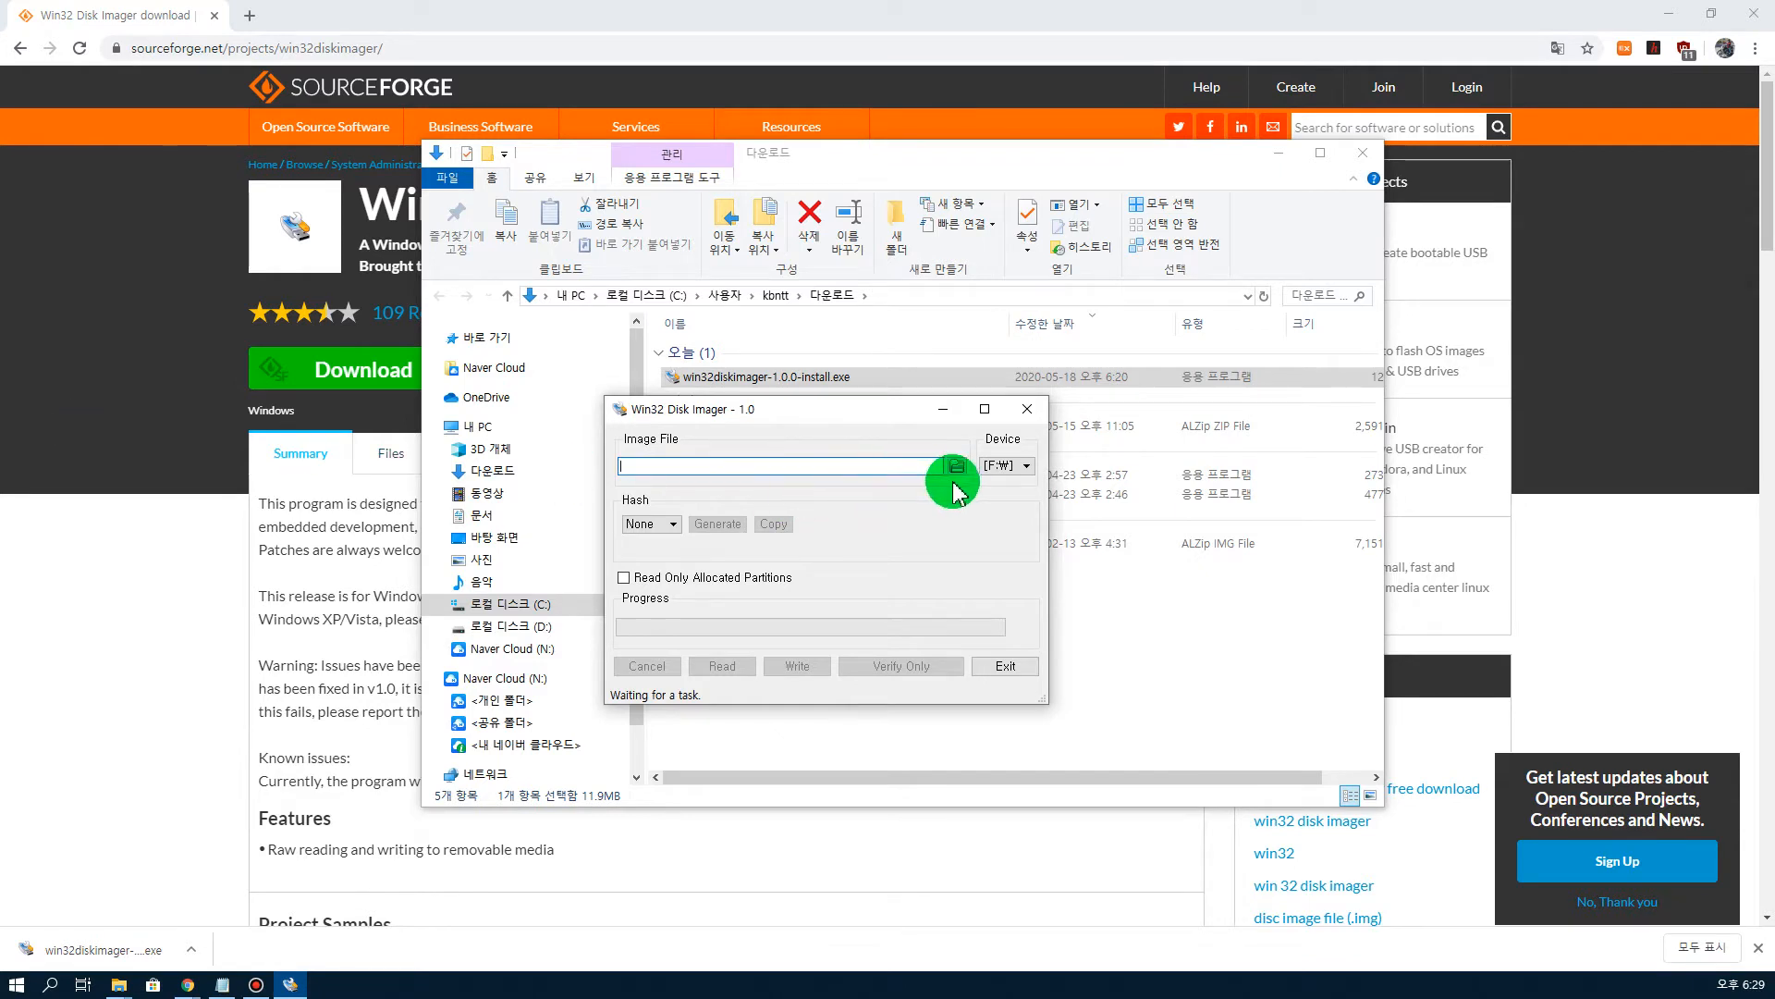
pyautogui.click(957, 465)
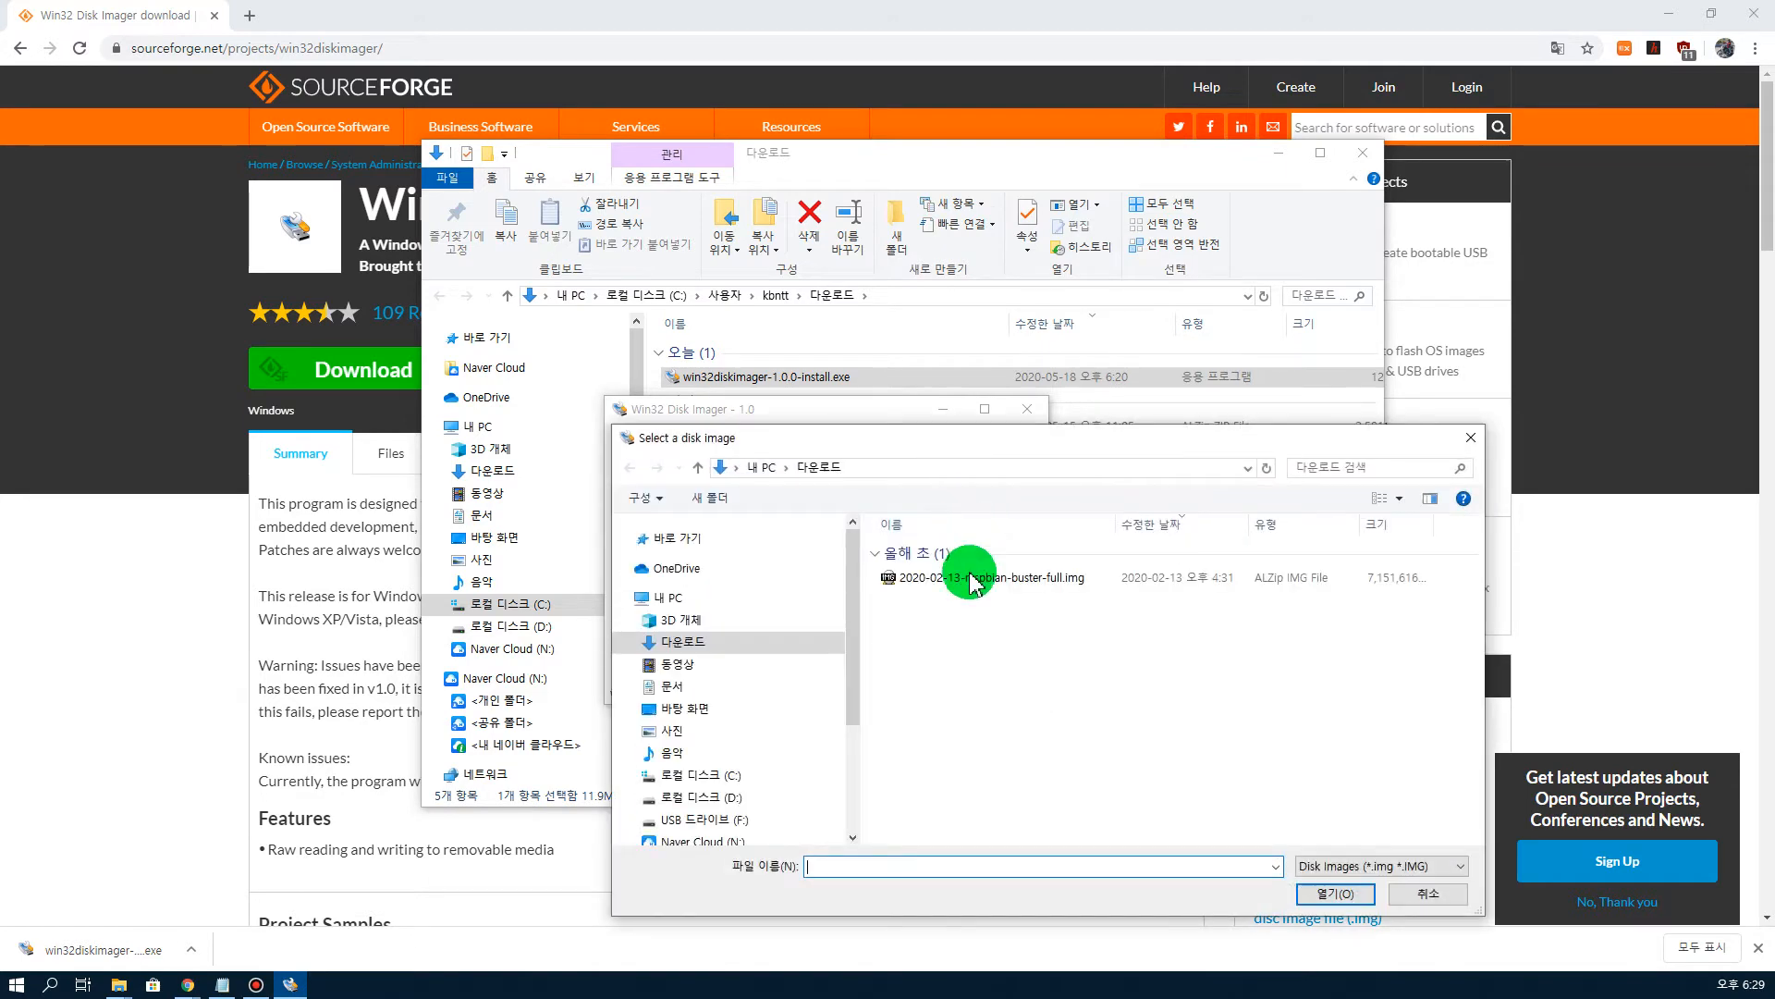
pyautogui.click(1008, 579)
pyautogui.click(1335, 893)
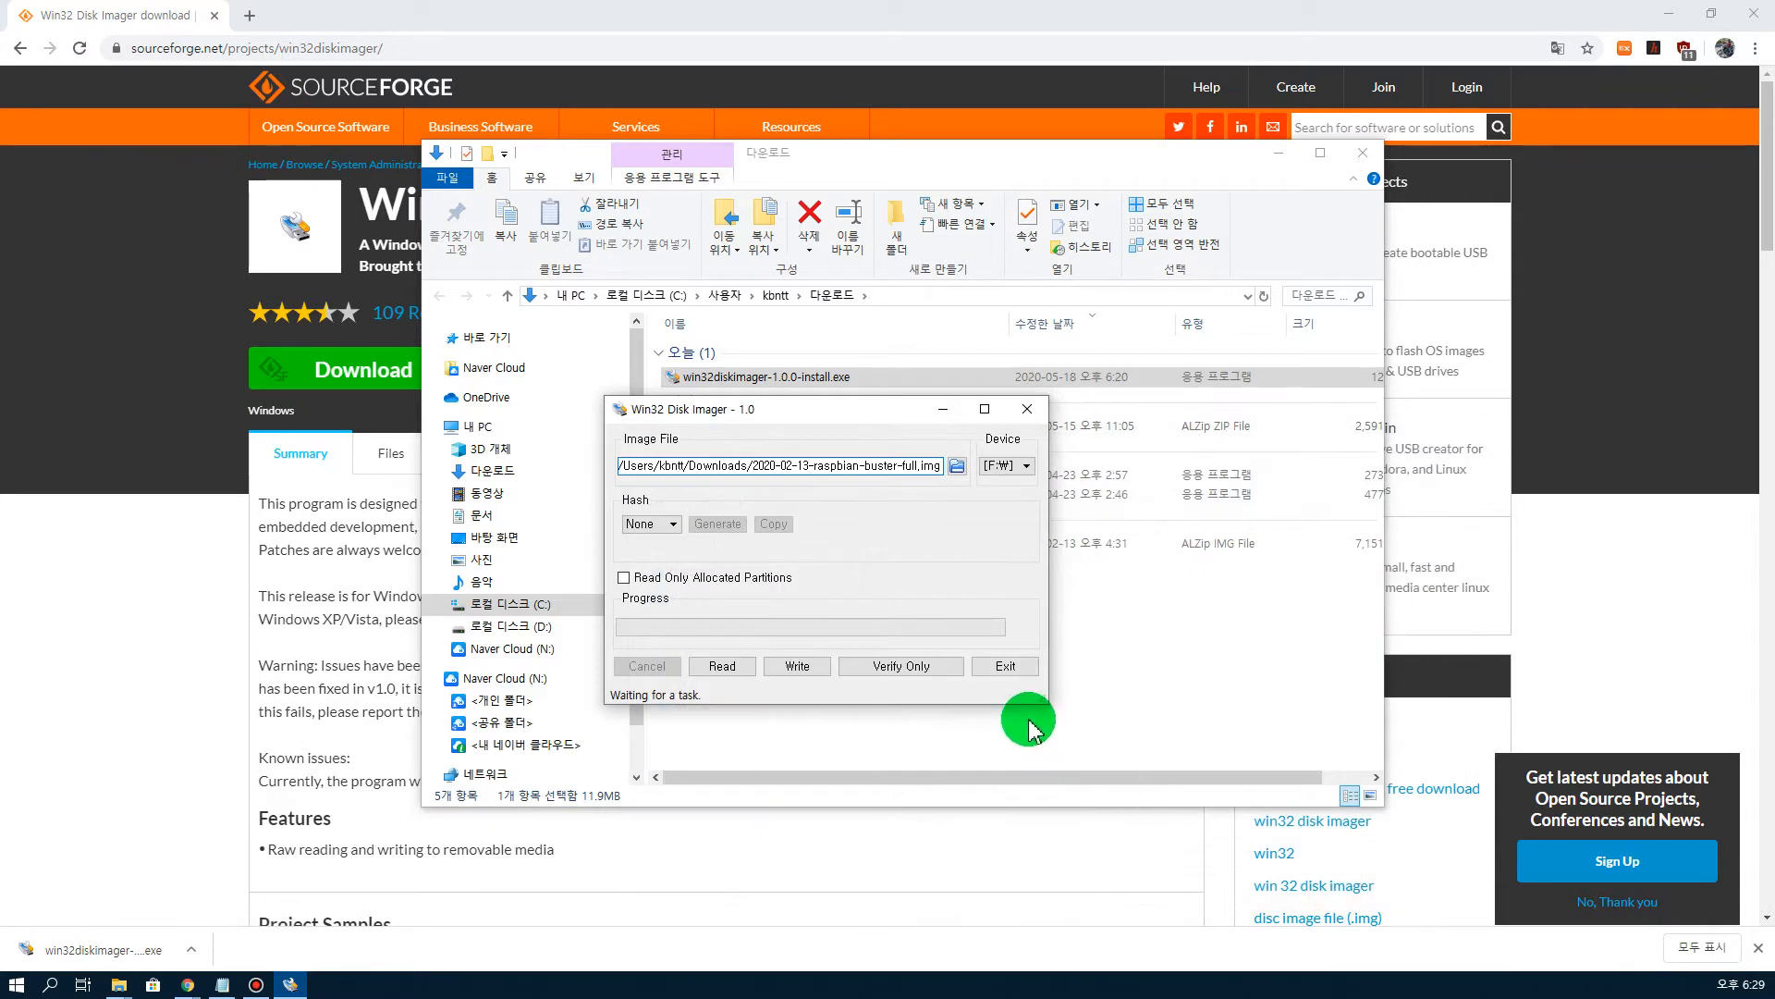
# Step: Write the image to device F: and confirm the overwrite
pyautogui.click(1019, 468)
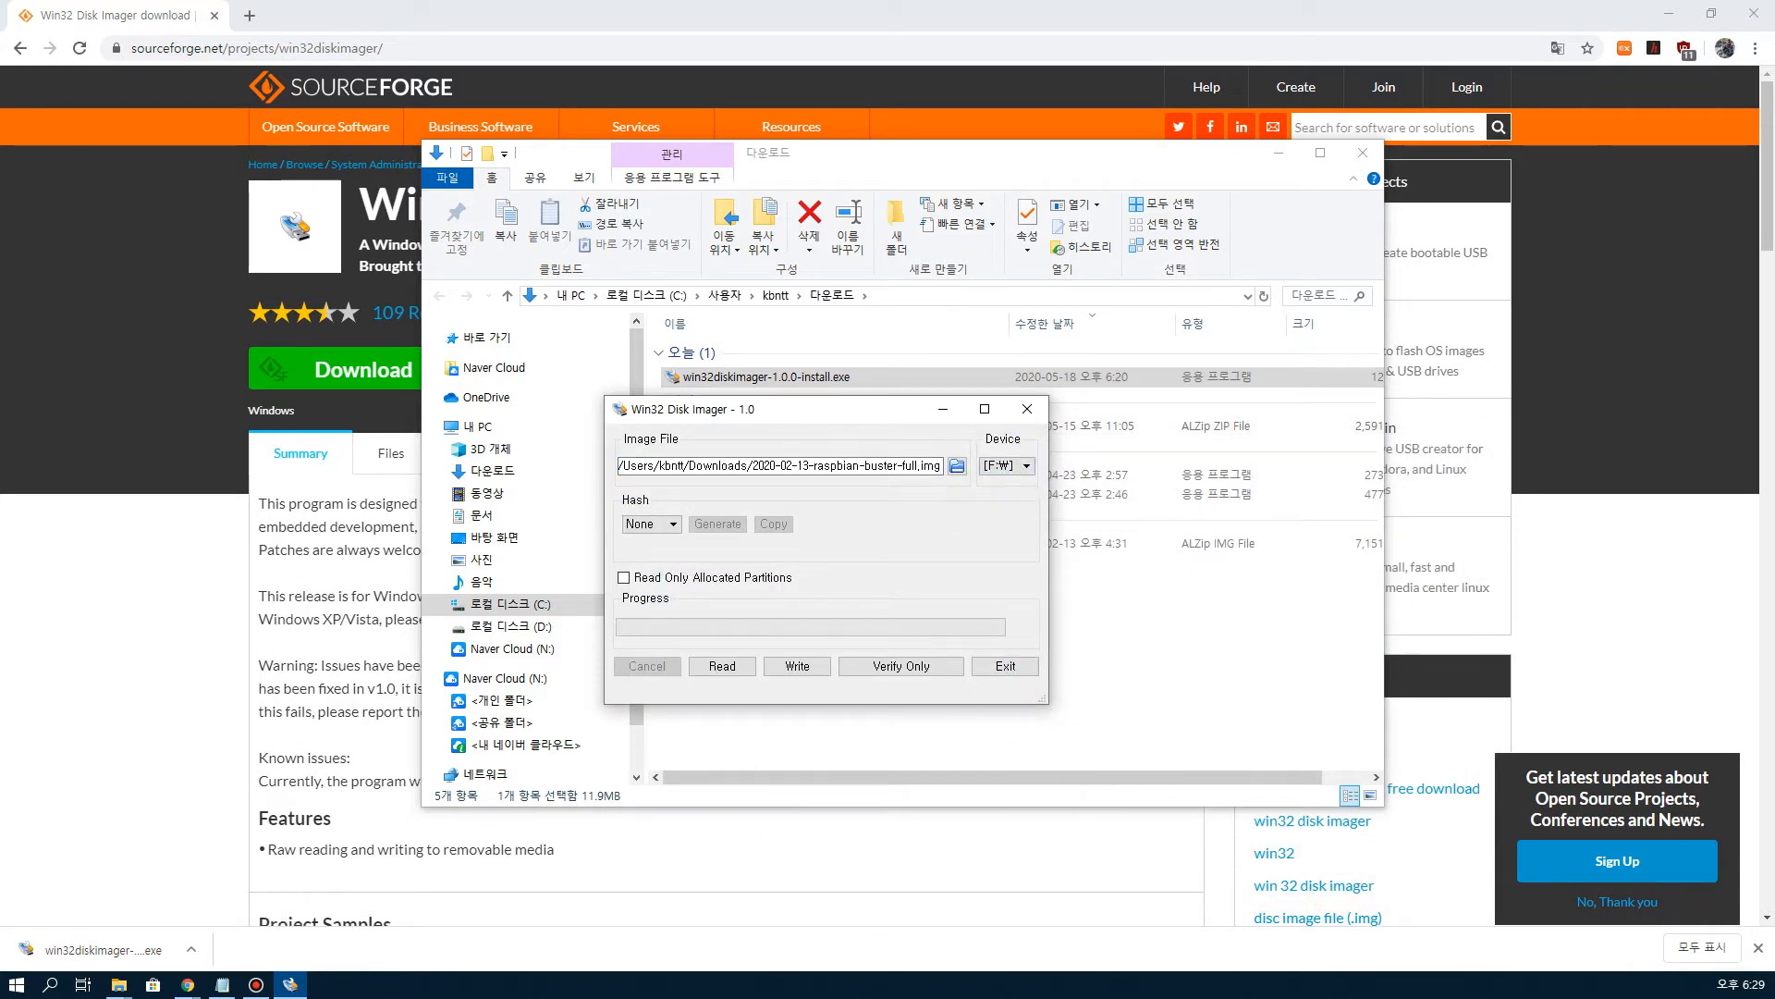
pyautogui.click(798, 666)
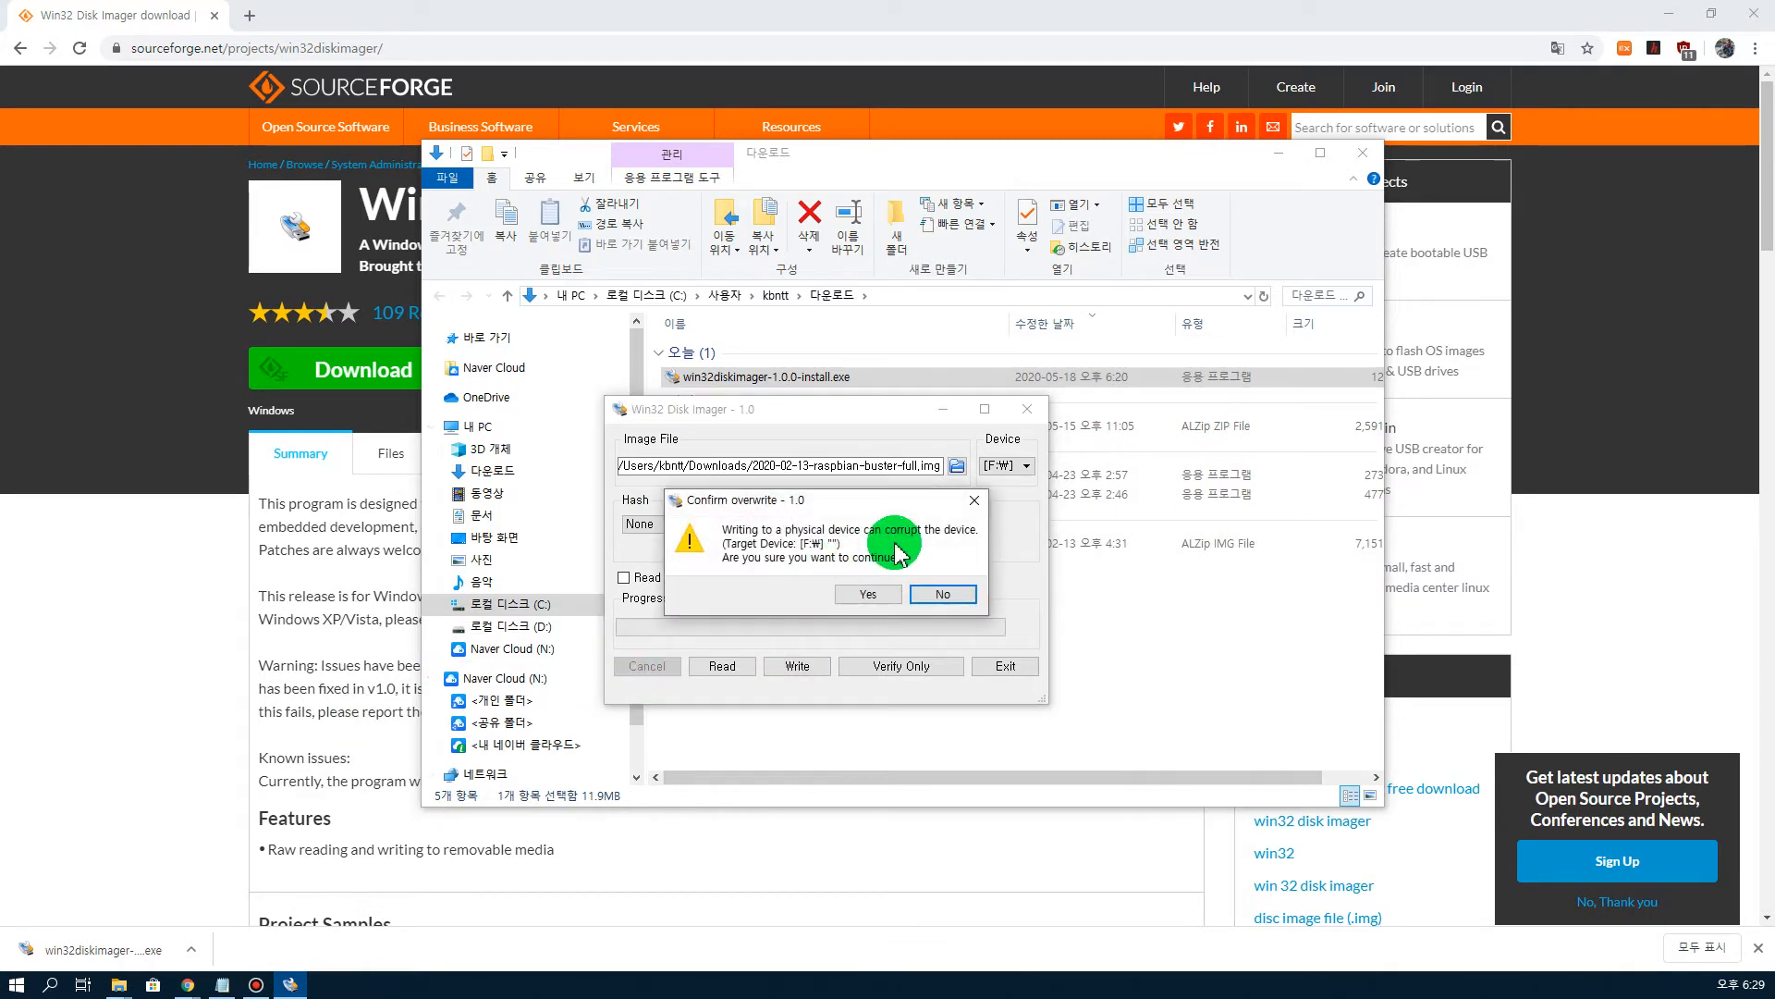
pyautogui.click(867, 594)
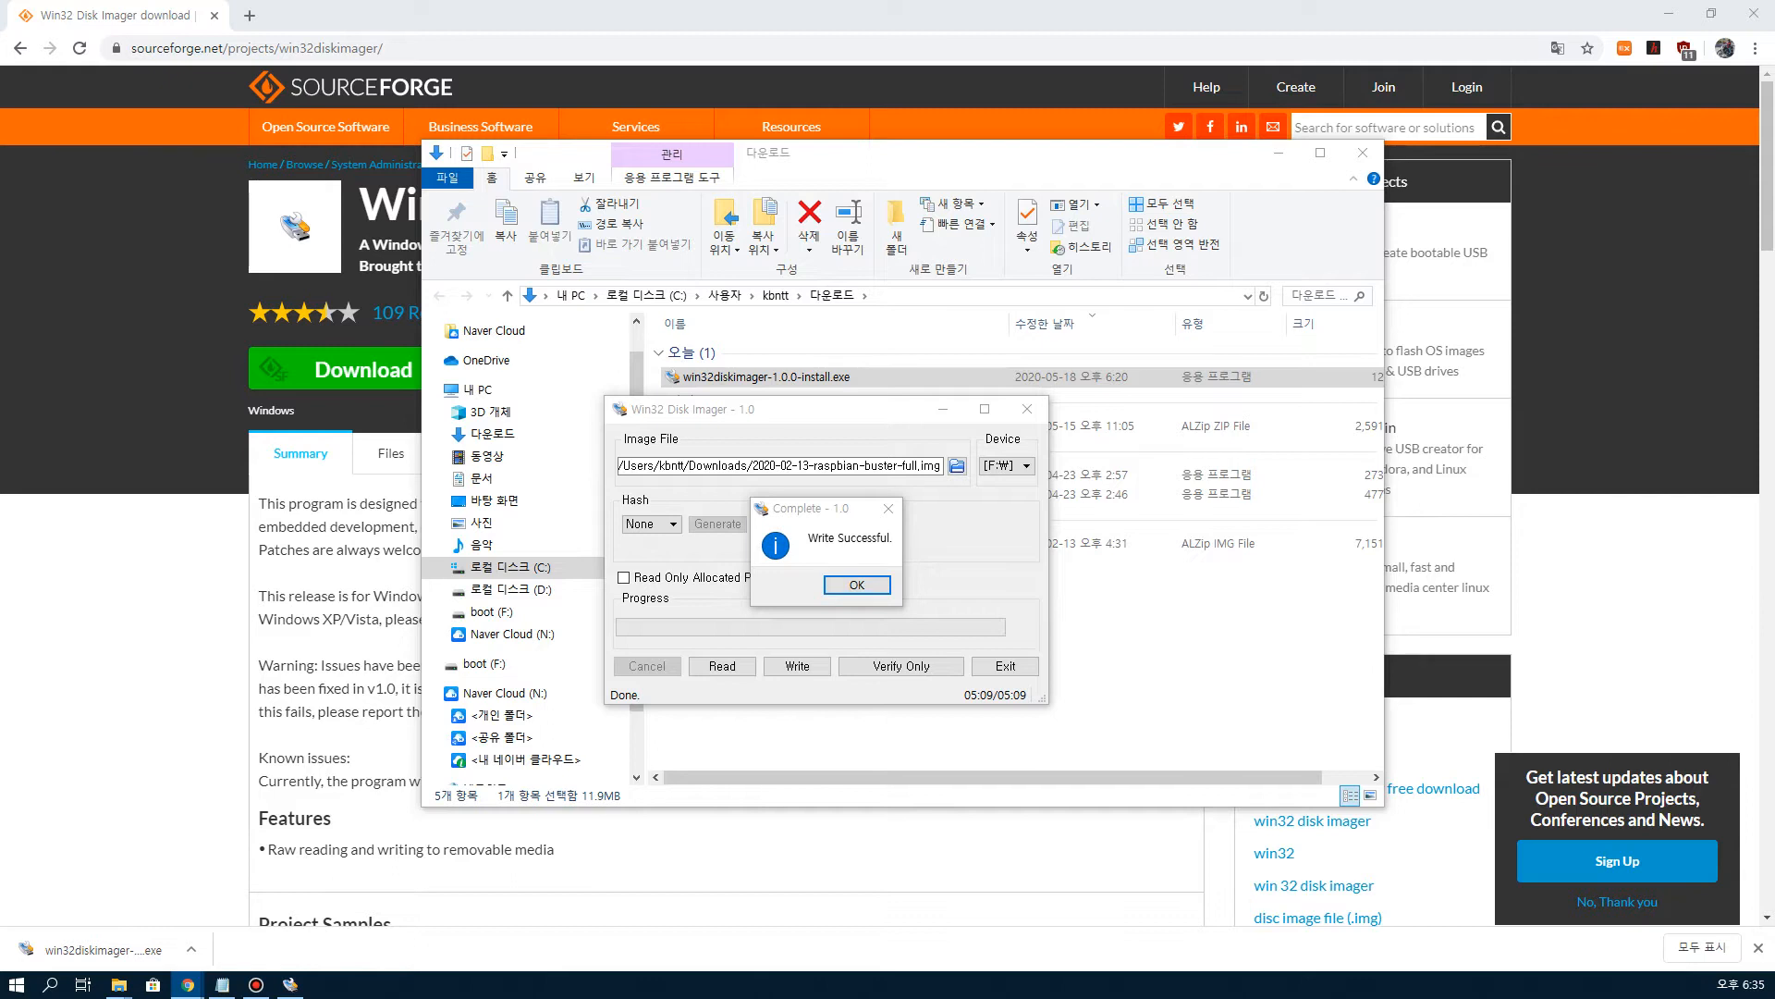
pyautogui.click(846, 586)
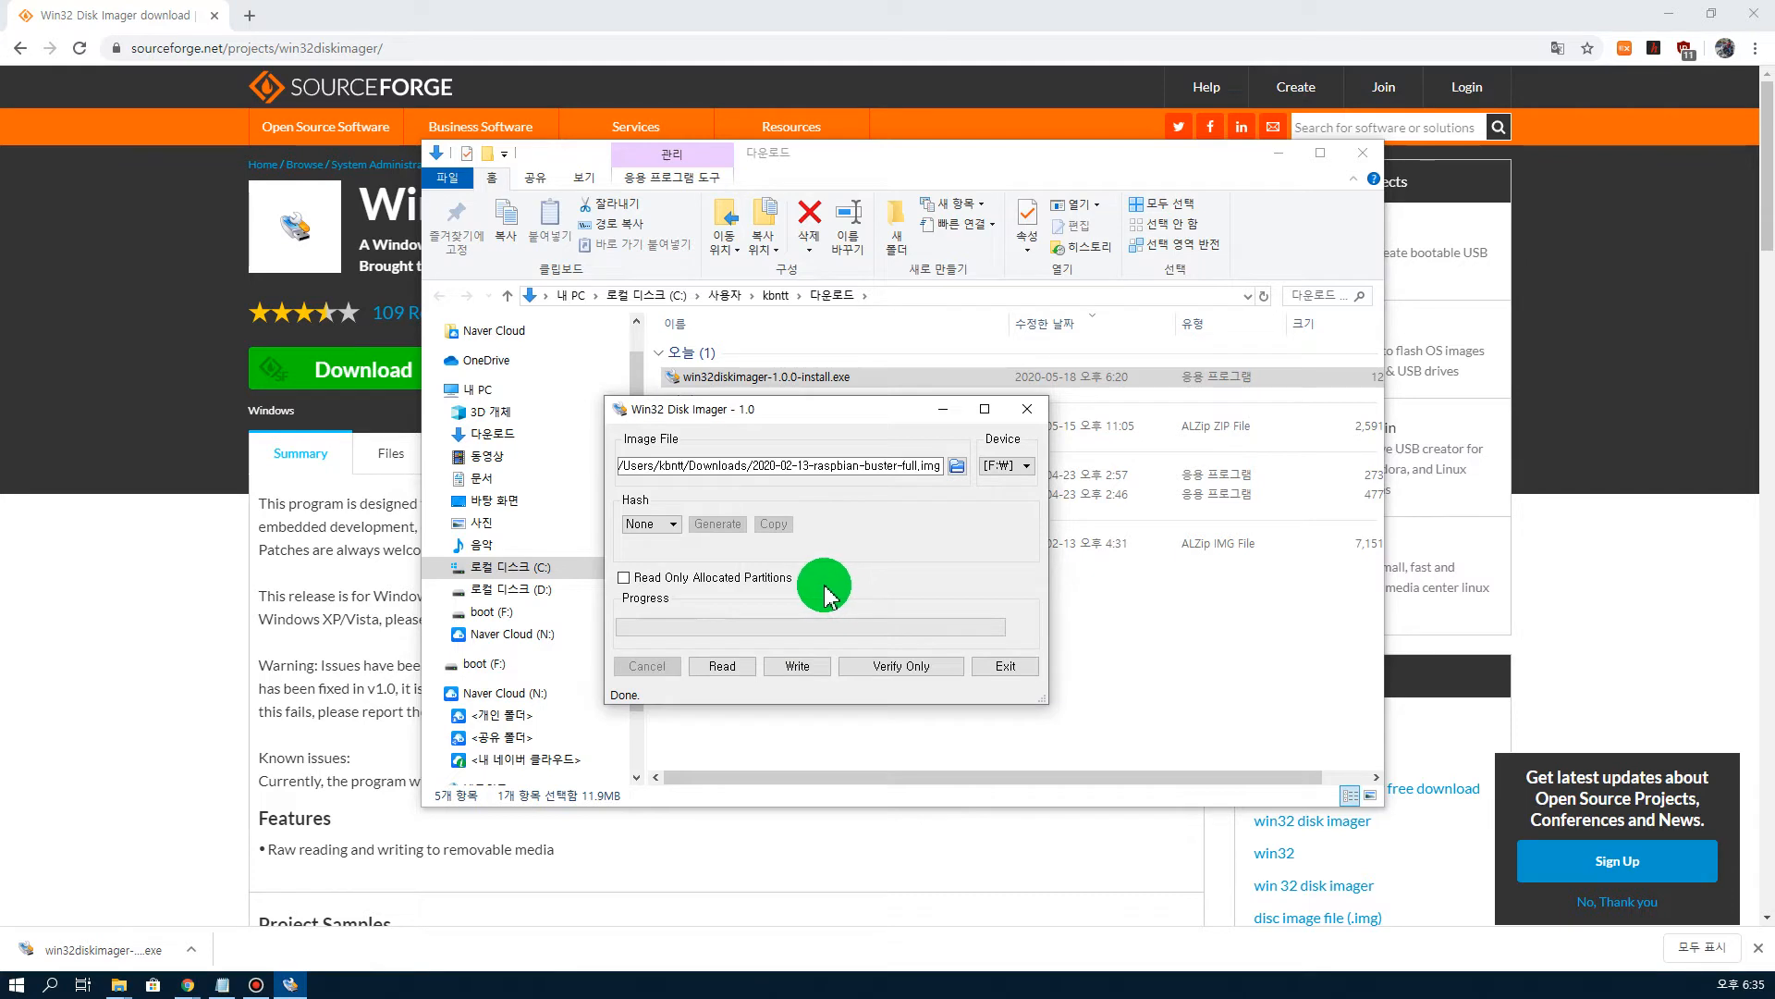
# Step: Exit Win32 Disk Imager and close File Explorer and the browser
pyautogui.click(1006, 668)
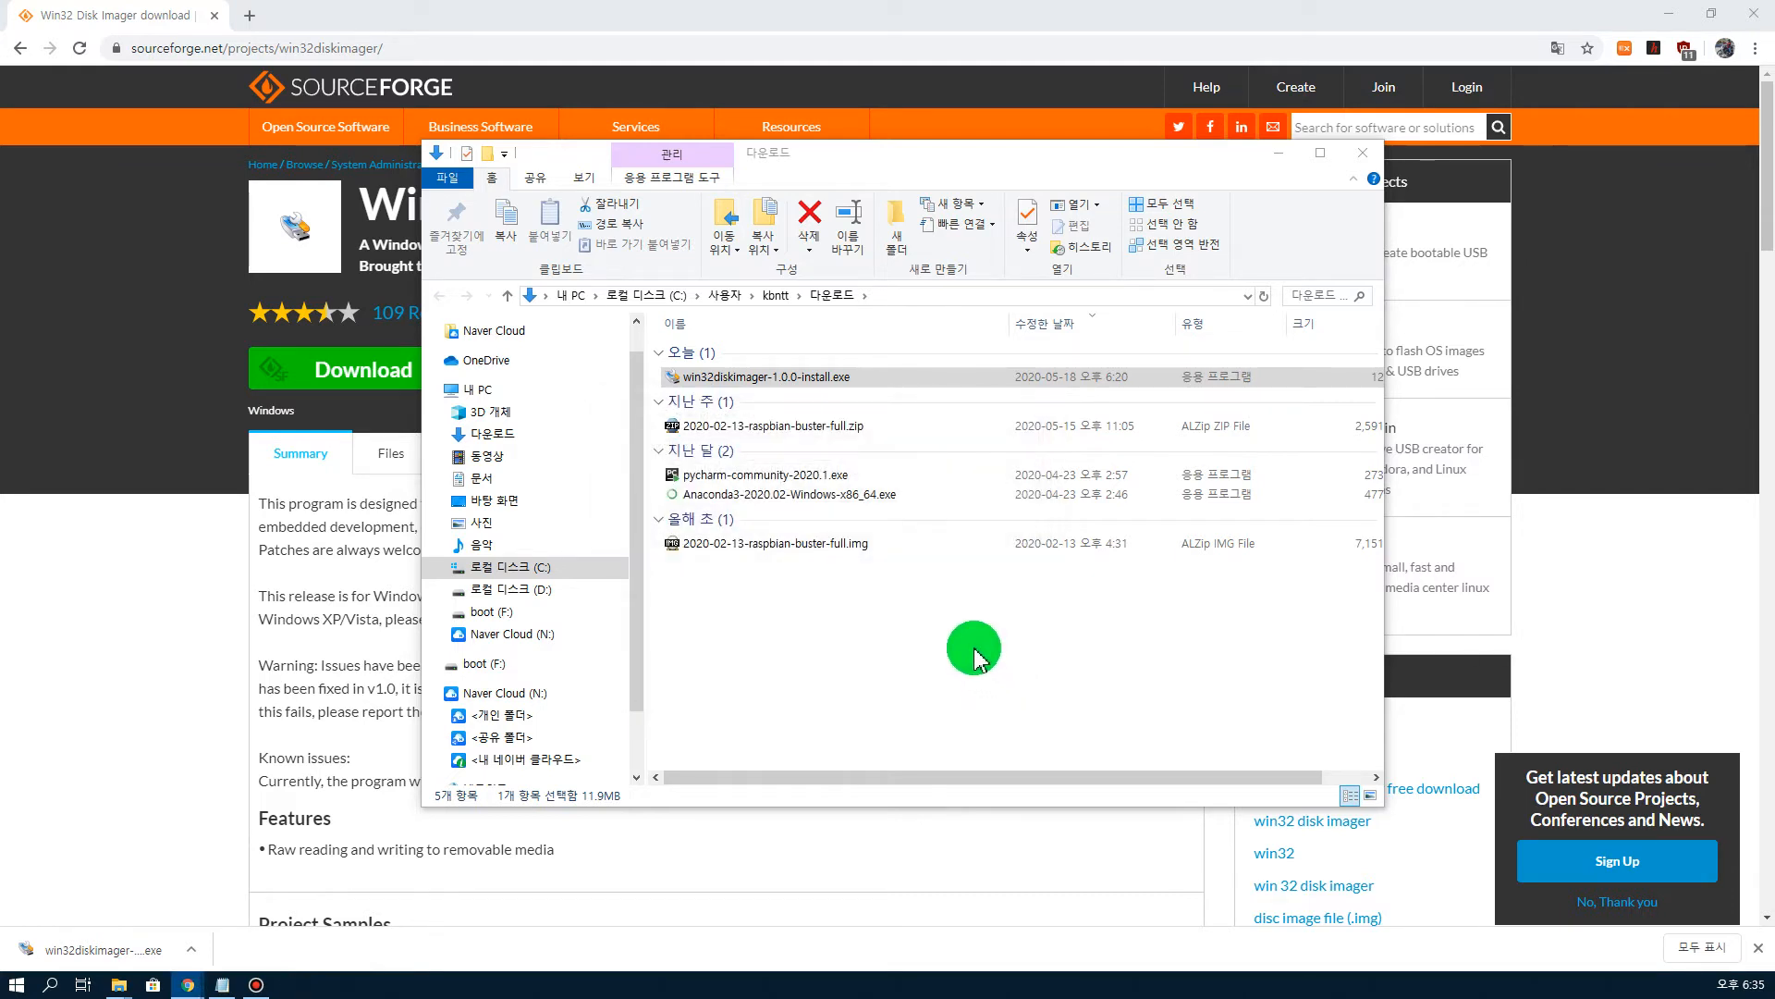
pyautogui.click(1363, 154)
pyautogui.click(1753, 13)
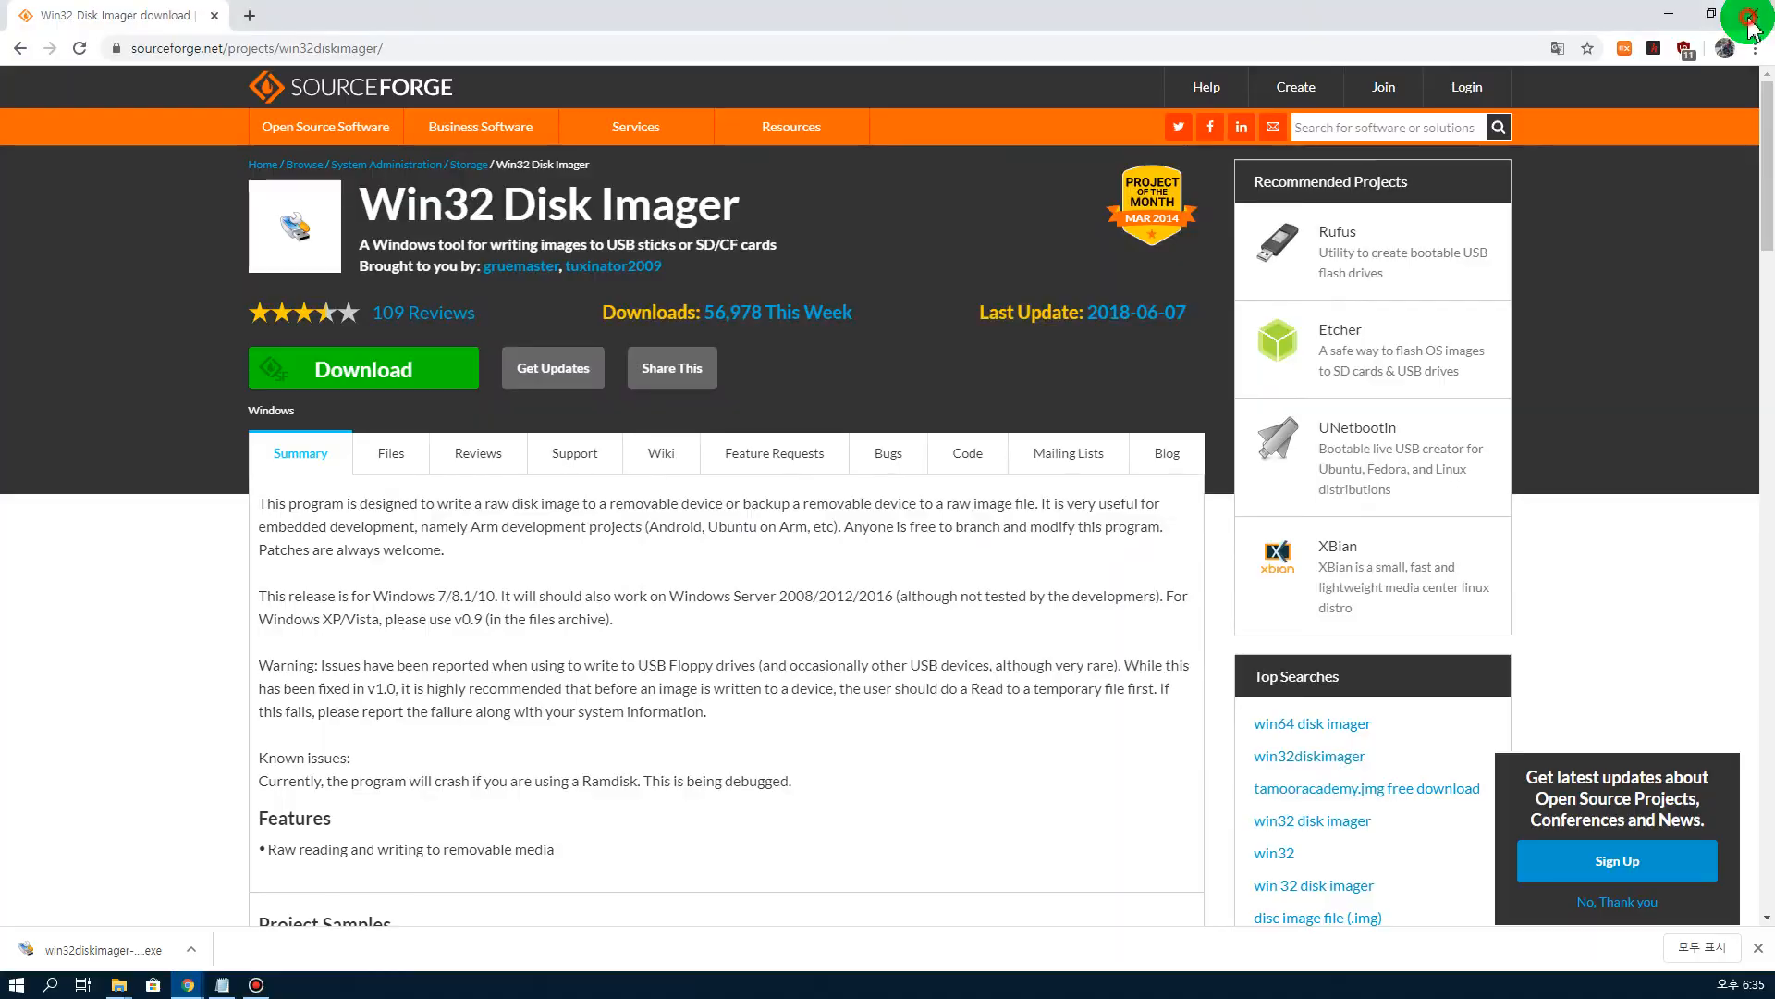